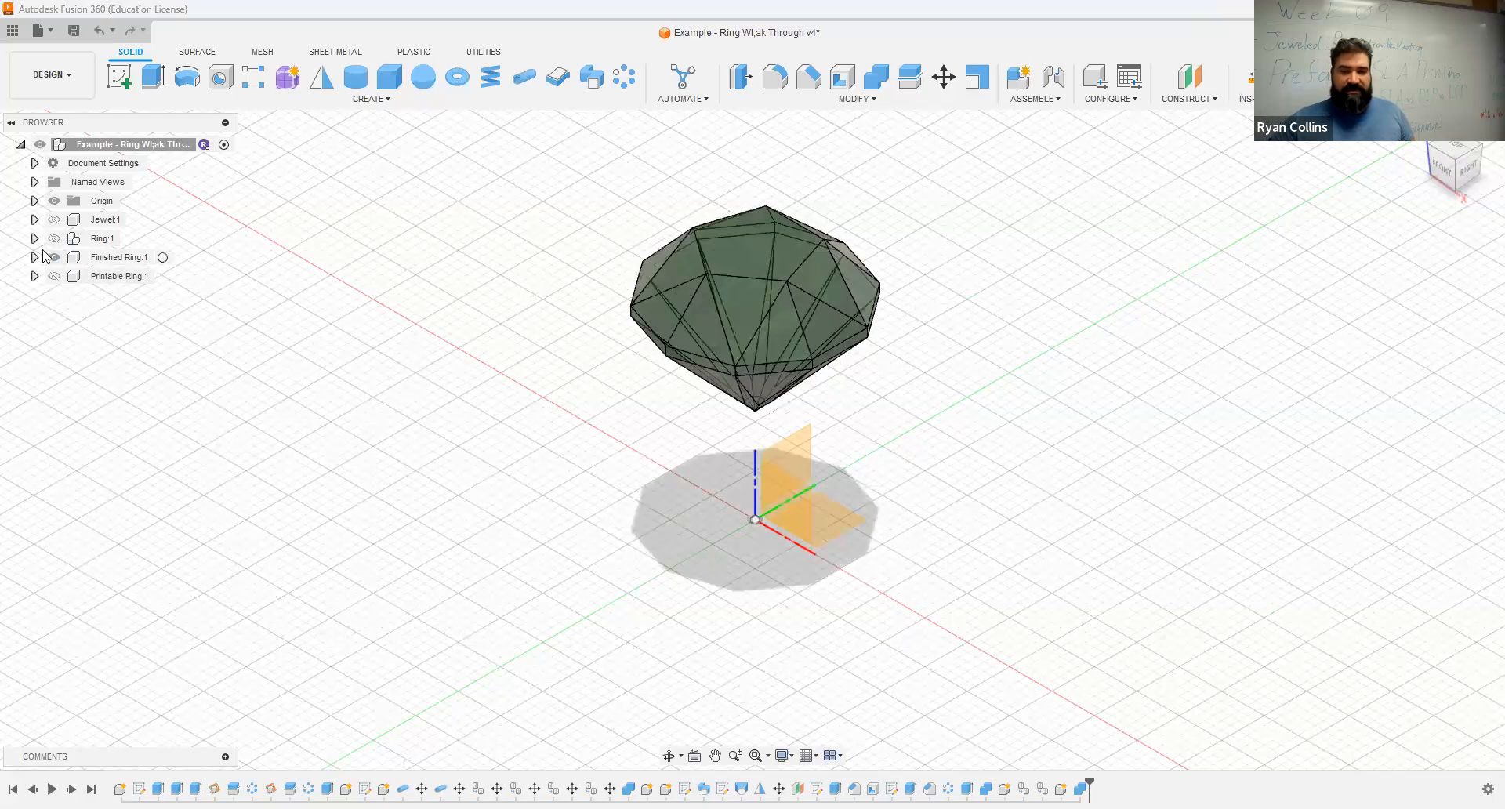
Compare the Ring and Finished Ring components by changing their visibility, and inspect the Combine command's options.
{"action": "left_click", "coordinate": [54, 258]}
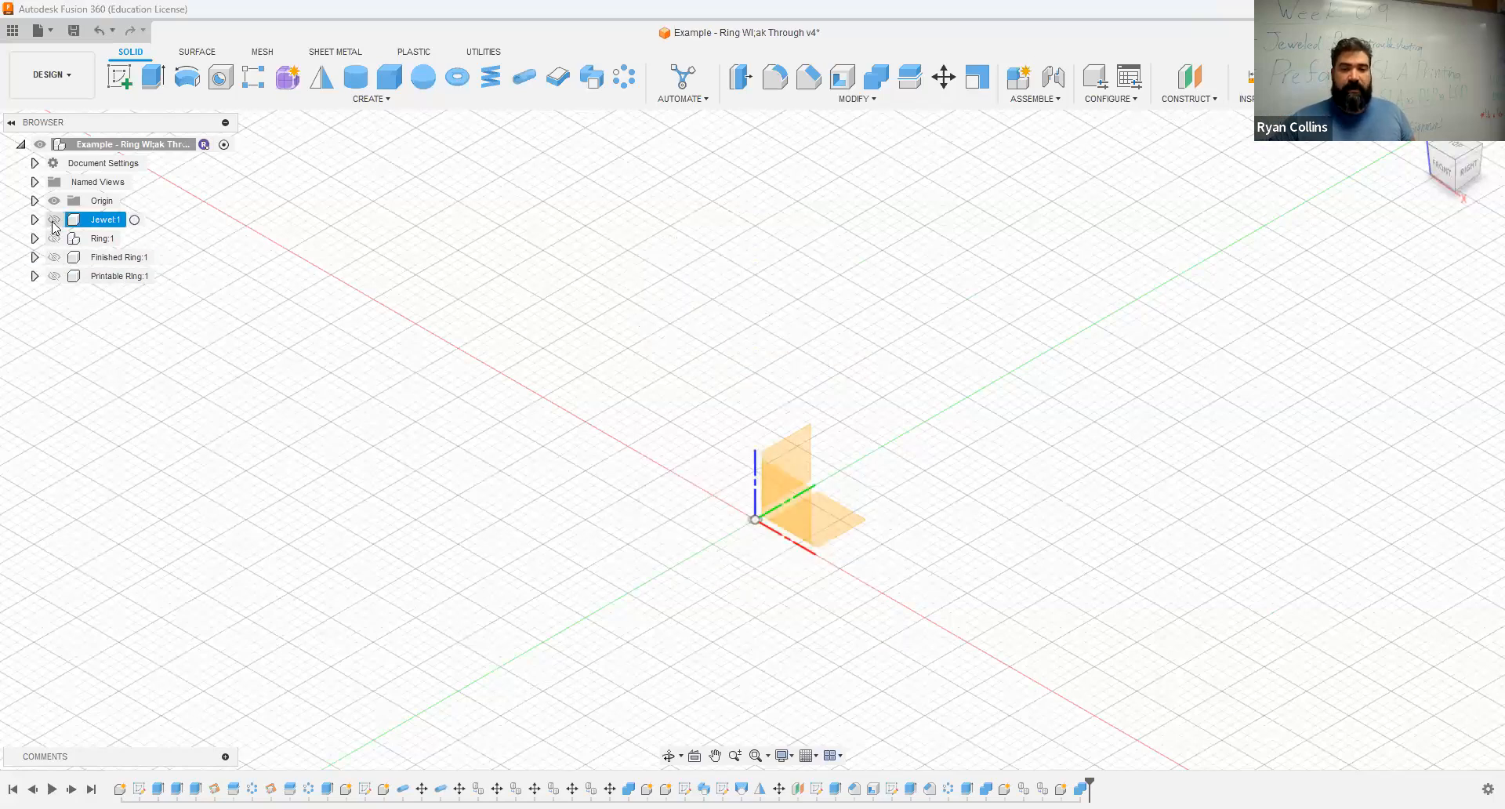
{"action": "left_click", "coordinate": [54, 239]}
{"action": "left_click", "coordinate": [53, 257]}
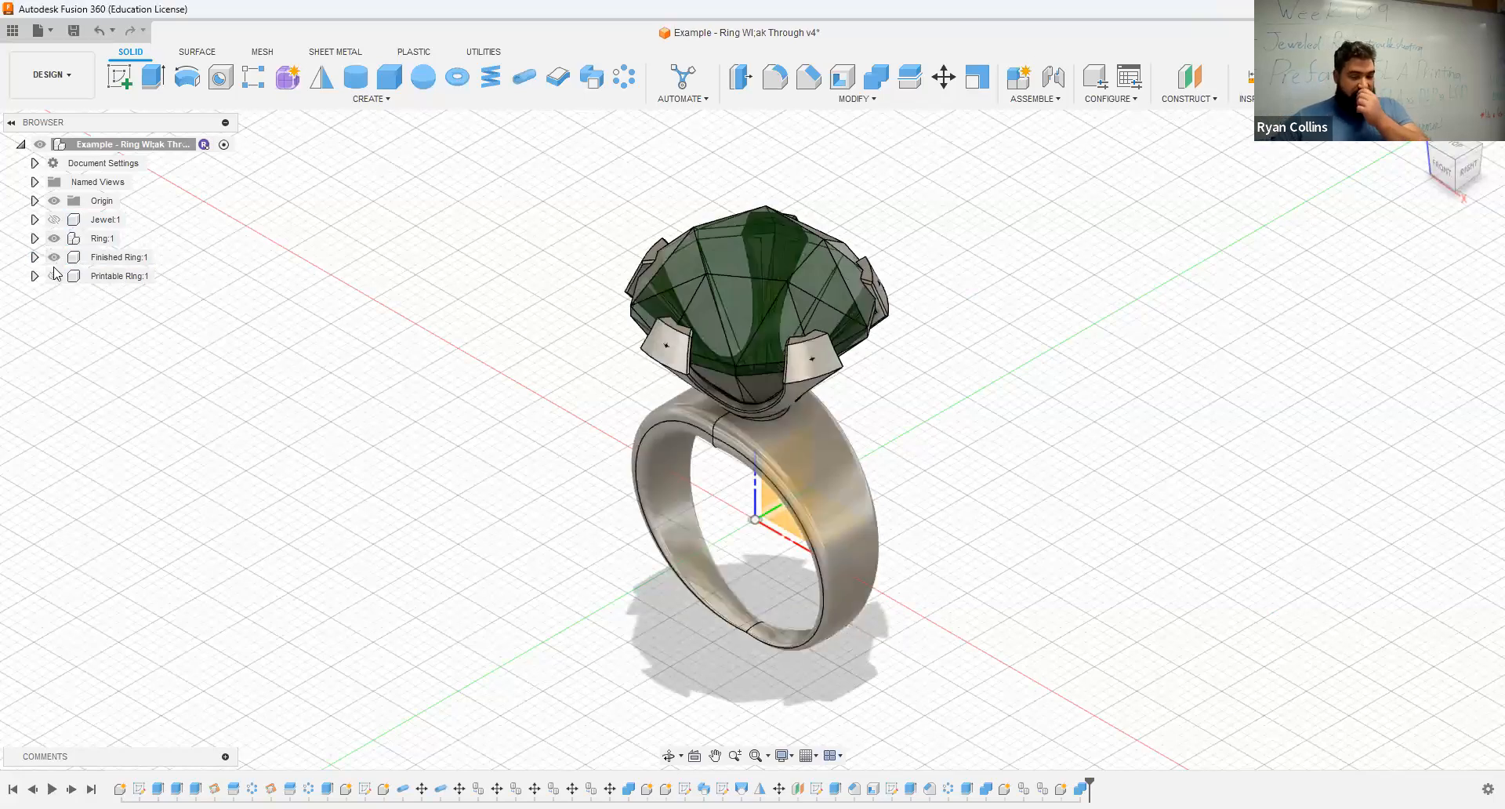
{"action": "left_click", "coordinate": [54, 275]}
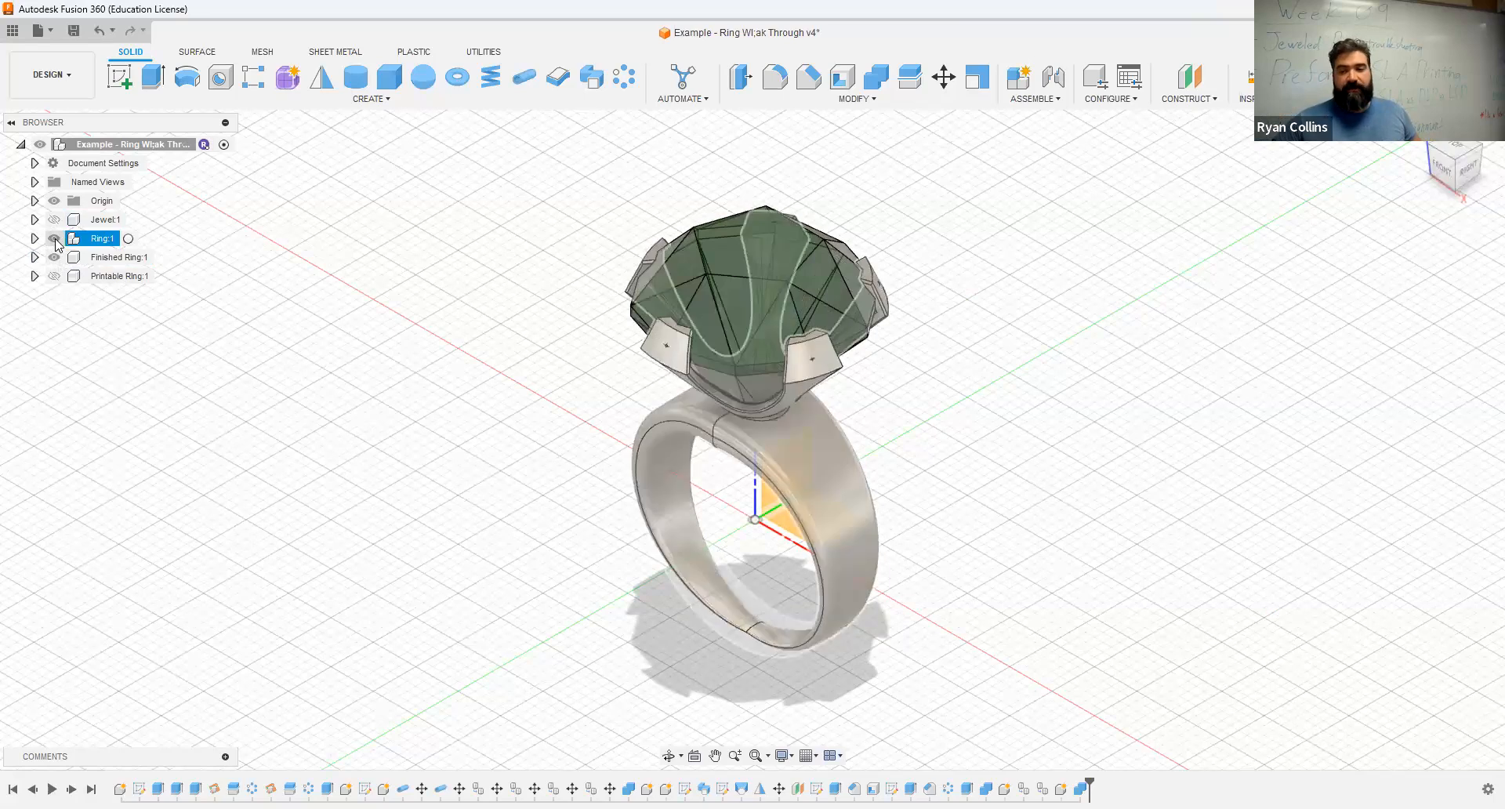
{"action": "left_click", "coordinate": [879, 78]}
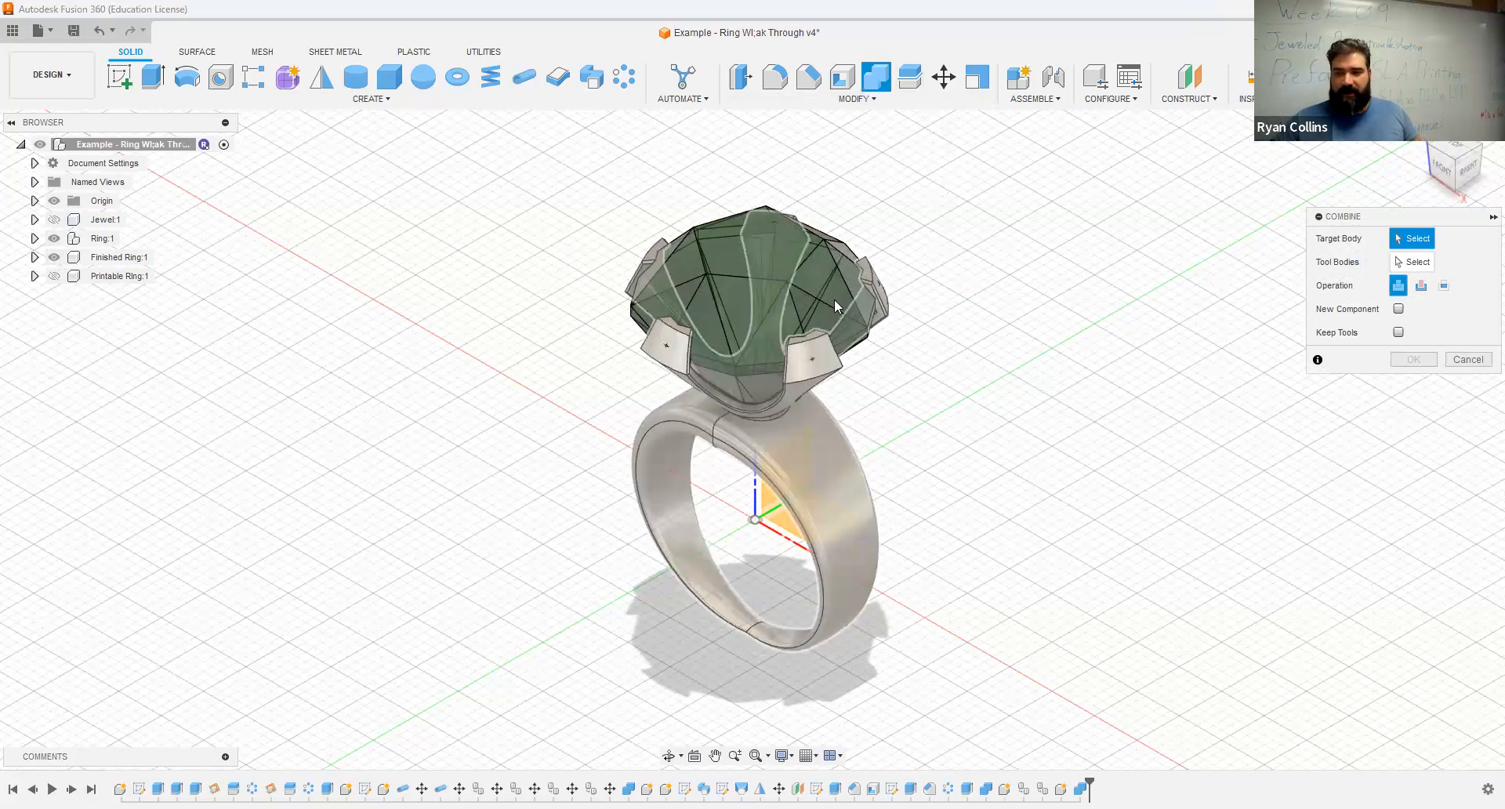
{"action": "left_click", "coordinate": [1463, 364]}
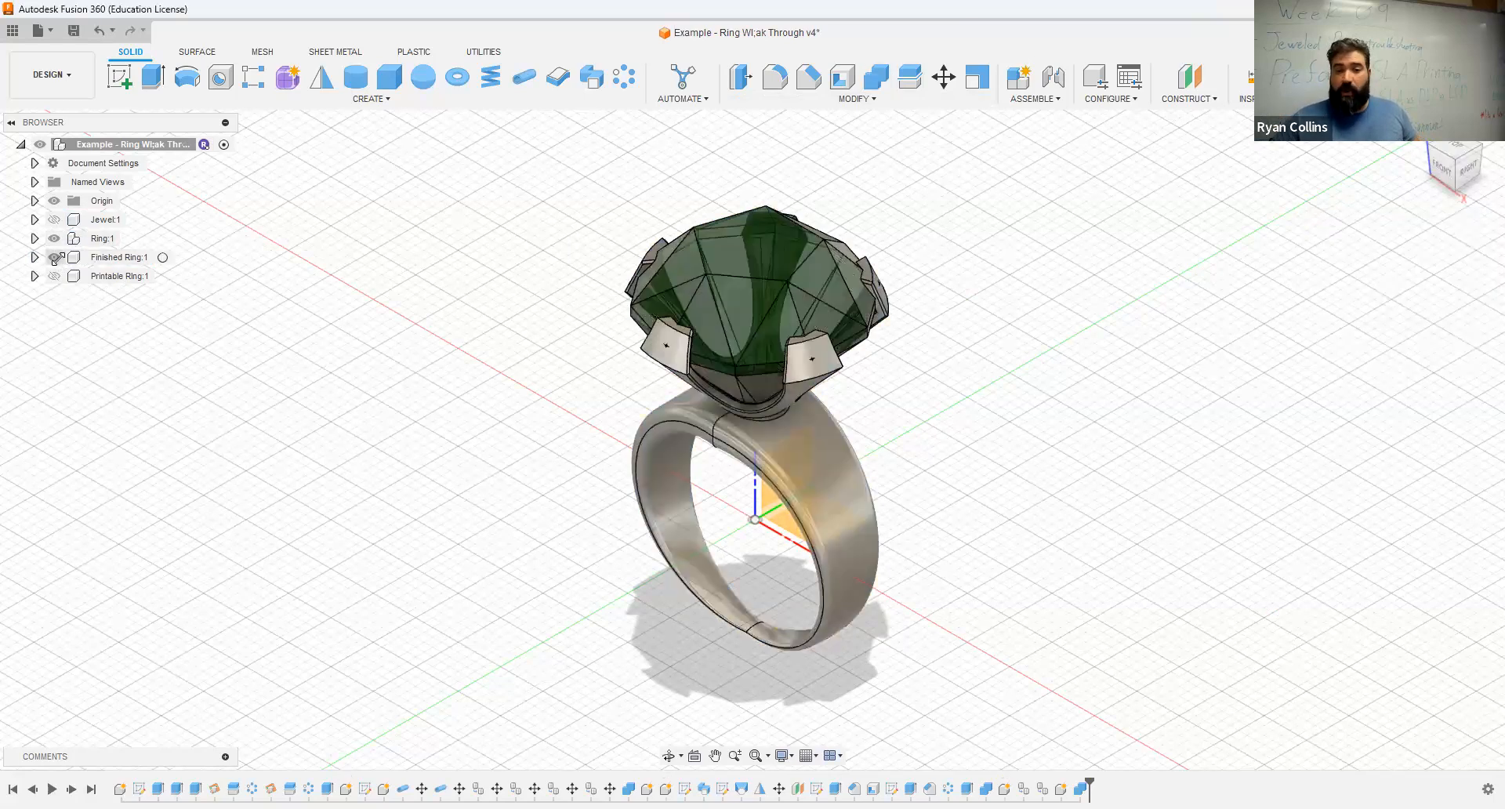
Hide the Ring and Finished Ring components, show Printable Ring, and select its body for export.
{"action": "left_click", "coordinate": [51, 238]}
{"action": "left_click", "coordinate": [54, 258]}
{"action": "left_click", "coordinate": [54, 276]}
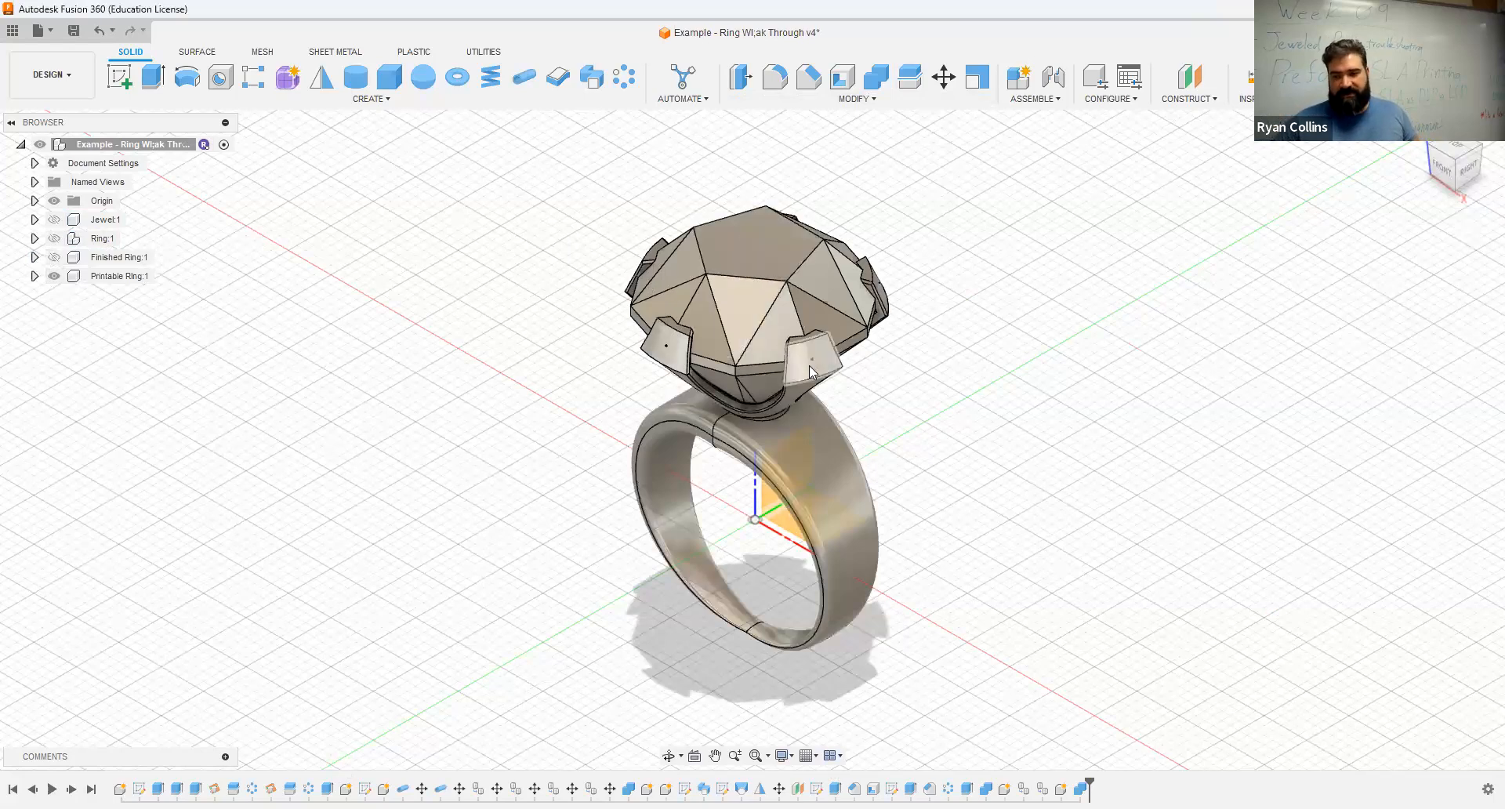
{"action": "left_click", "coordinate": [34, 276]}
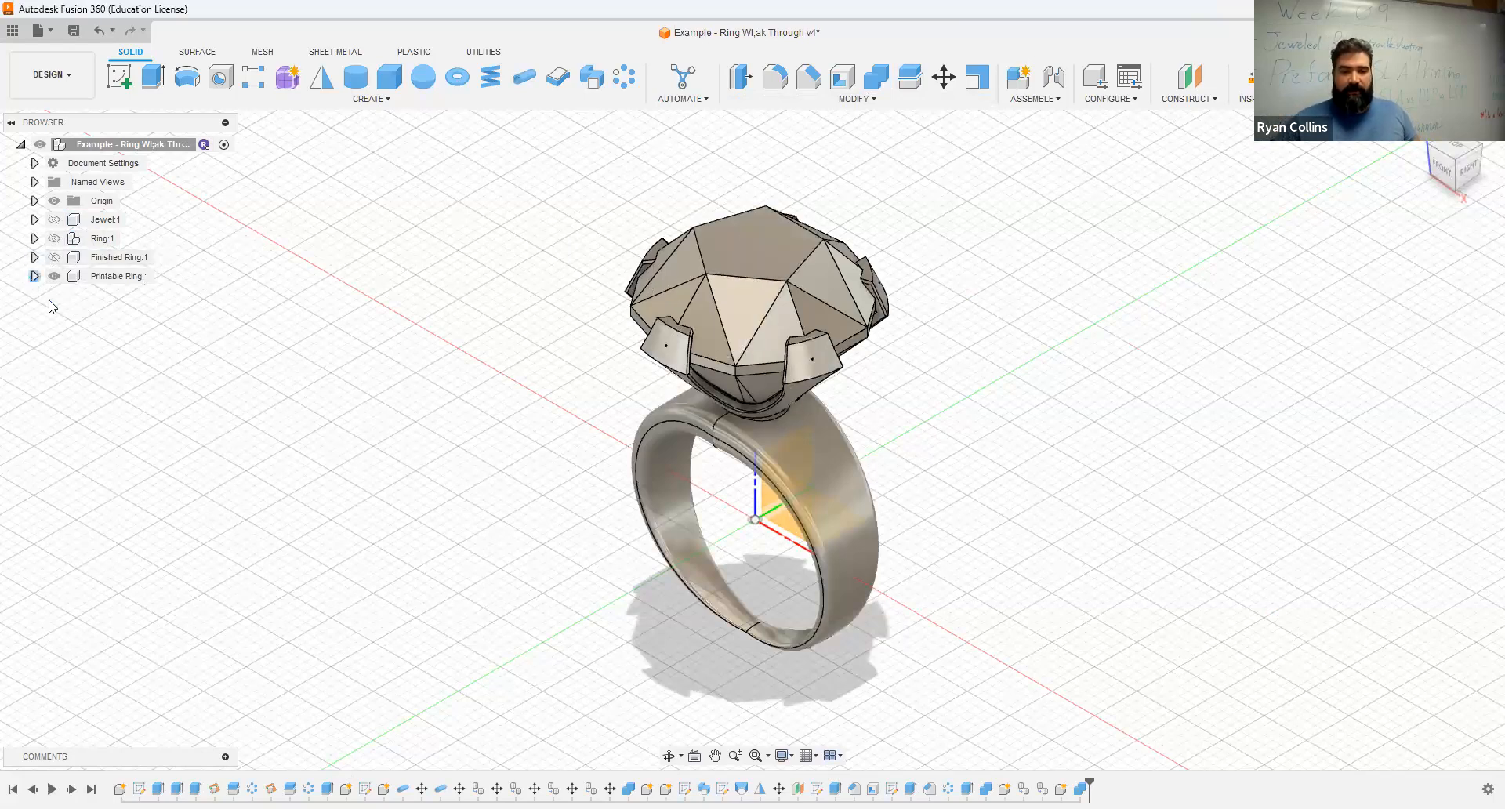
{"action": "left_click", "coordinate": [48, 314]}
{"action": "left_click", "coordinate": [143, 332]}
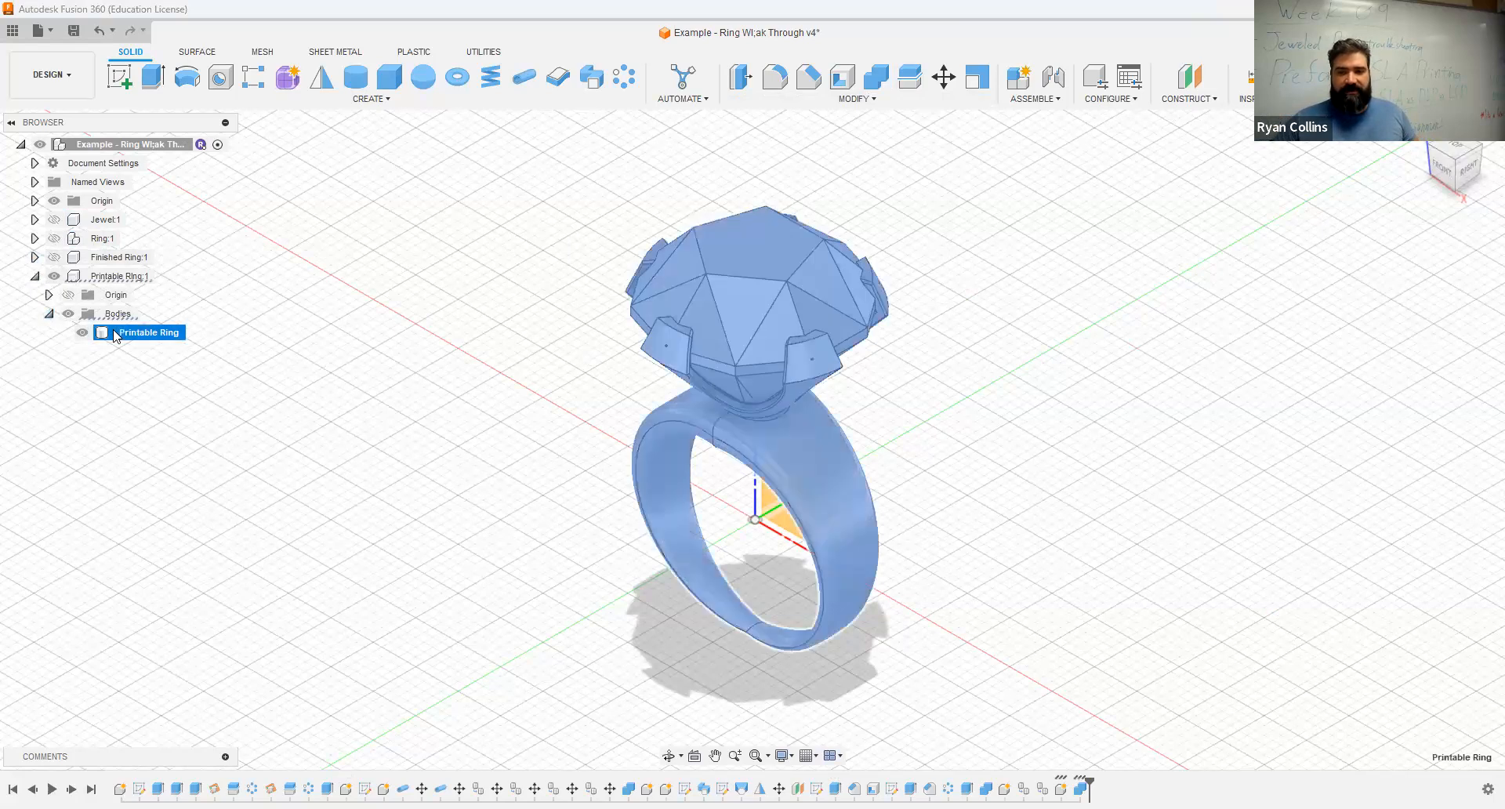
Set up a 3D Print export of the selected body in 3MF format, with sending to a 3D print utility turned off.
{"action": "left_click", "coordinate": [38, 35]}
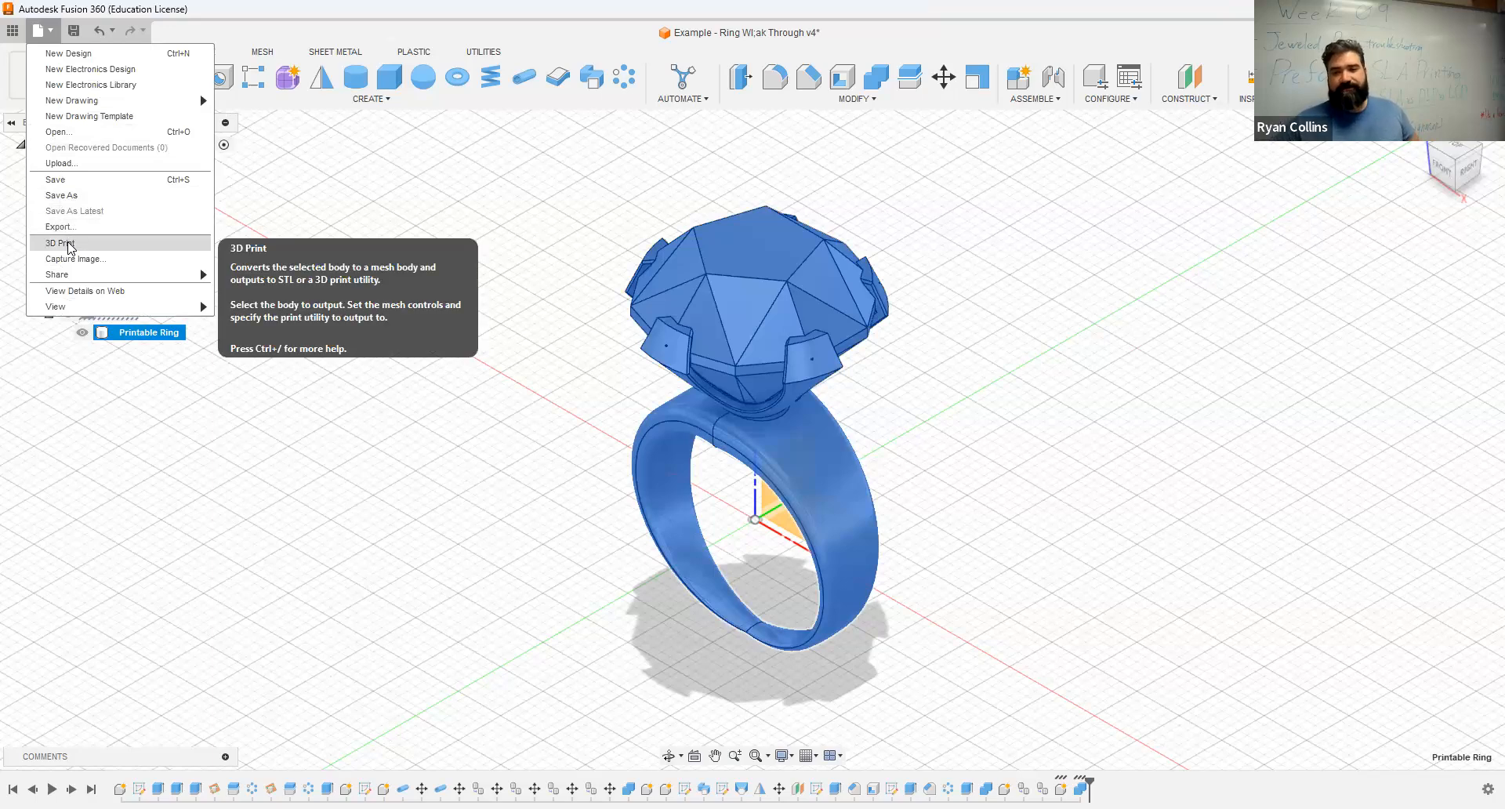
{"action": "left_click", "coordinate": [70, 247]}
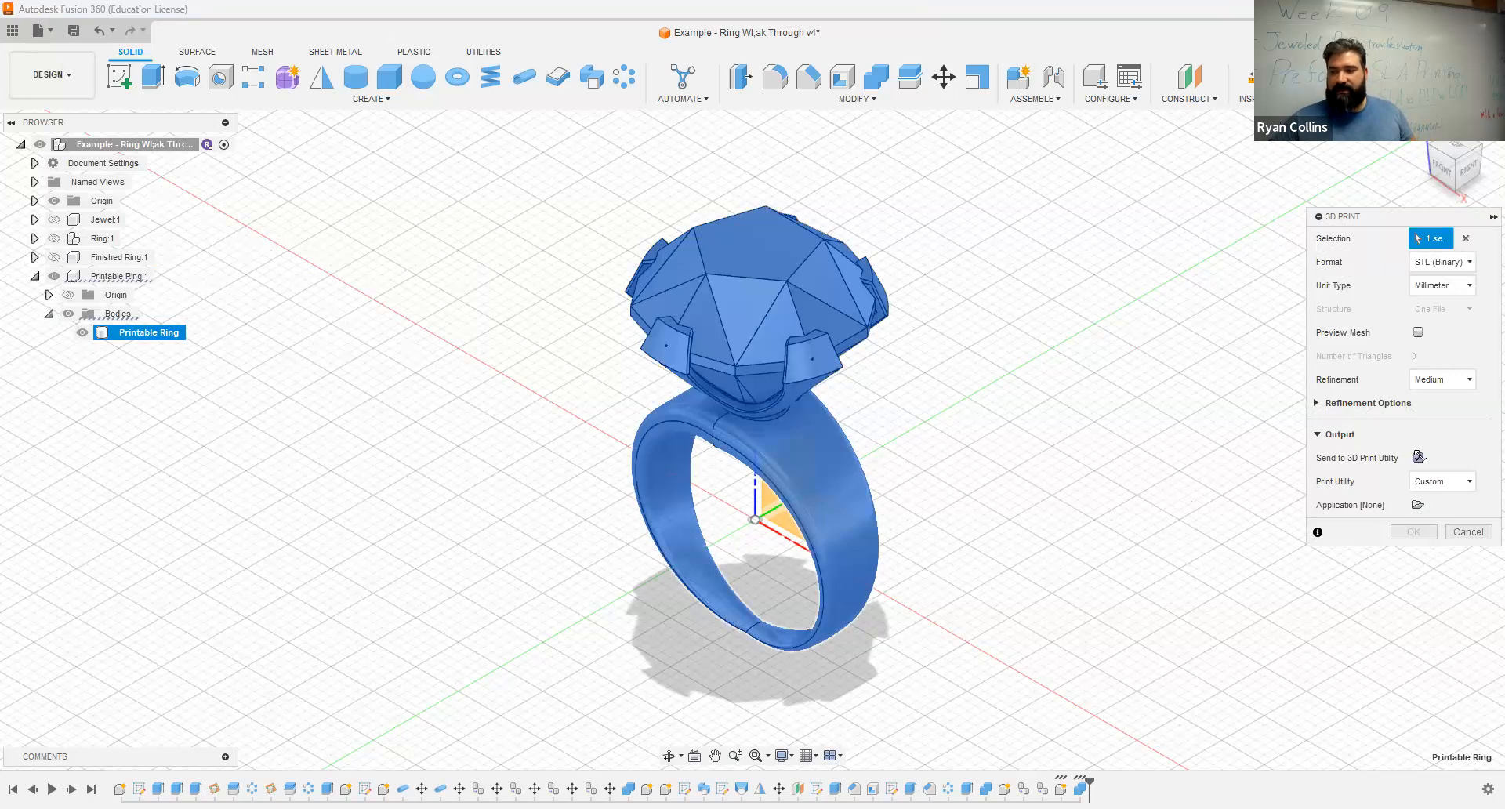
{"action": "left_click", "coordinate": [1418, 457]}
{"action": "left_click", "coordinate": [1441, 482]}
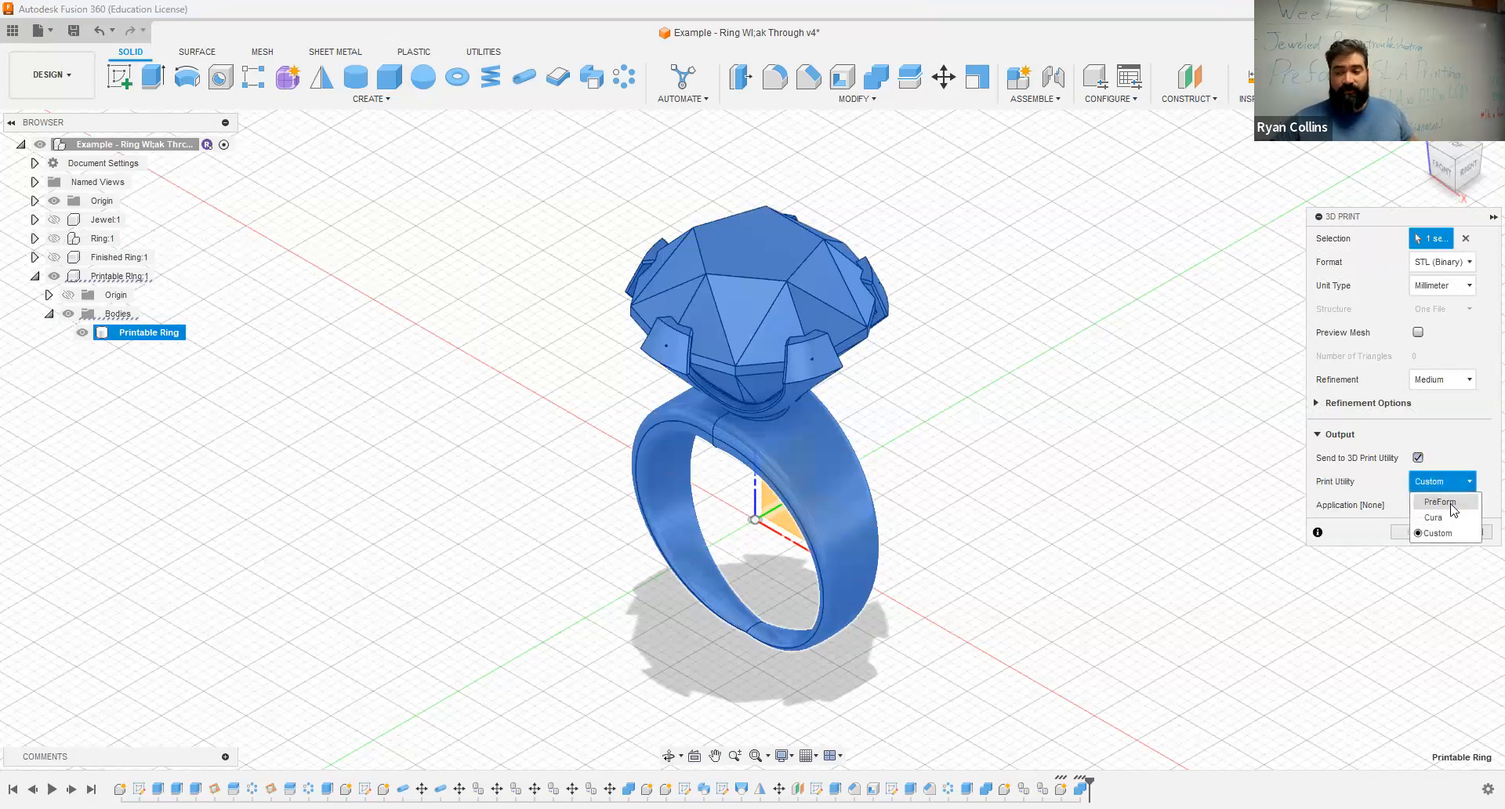
{"action": "left_click", "coordinate": [1451, 506]}
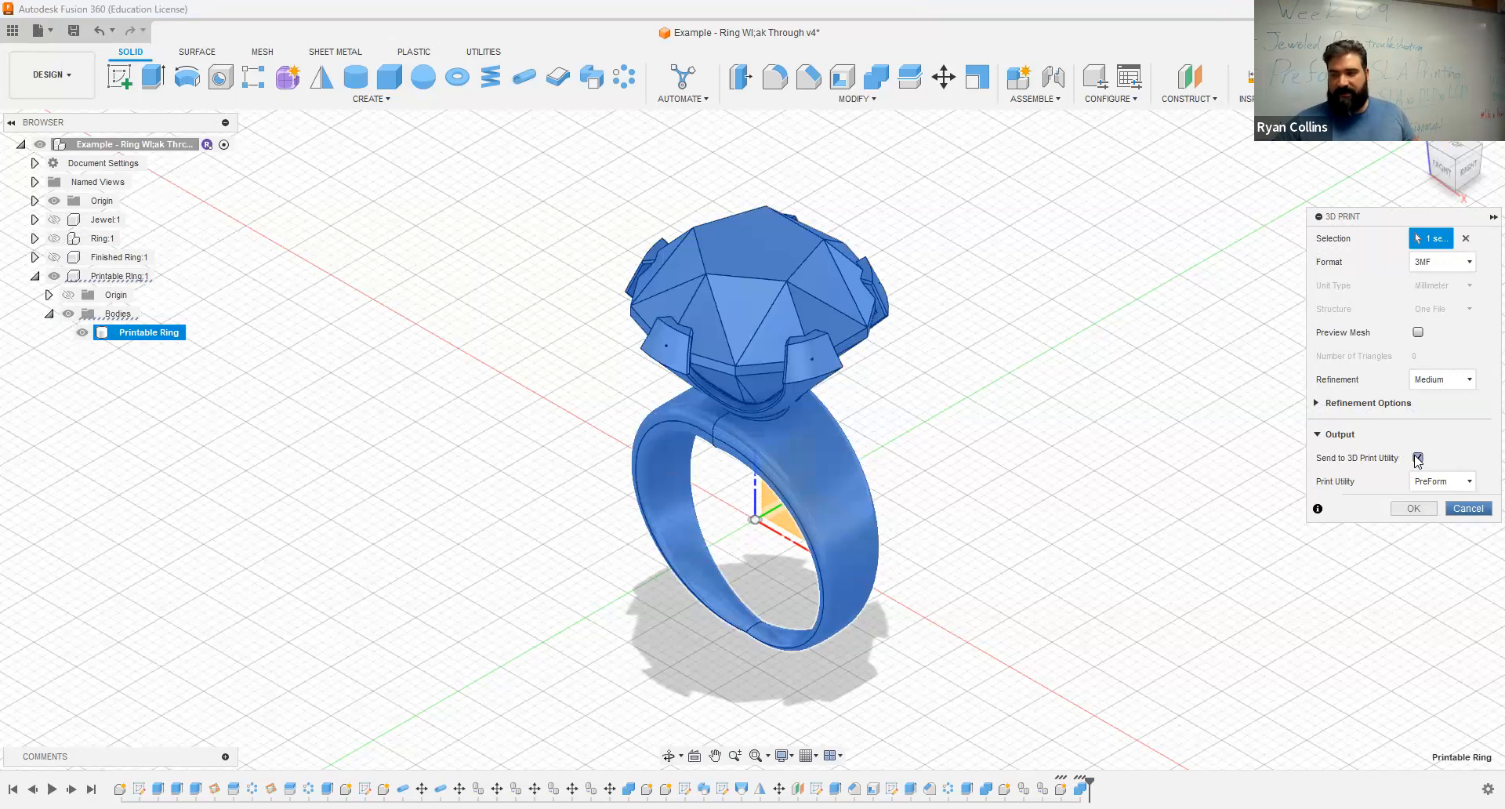
{"action": "left_click", "coordinate": [1419, 458]}
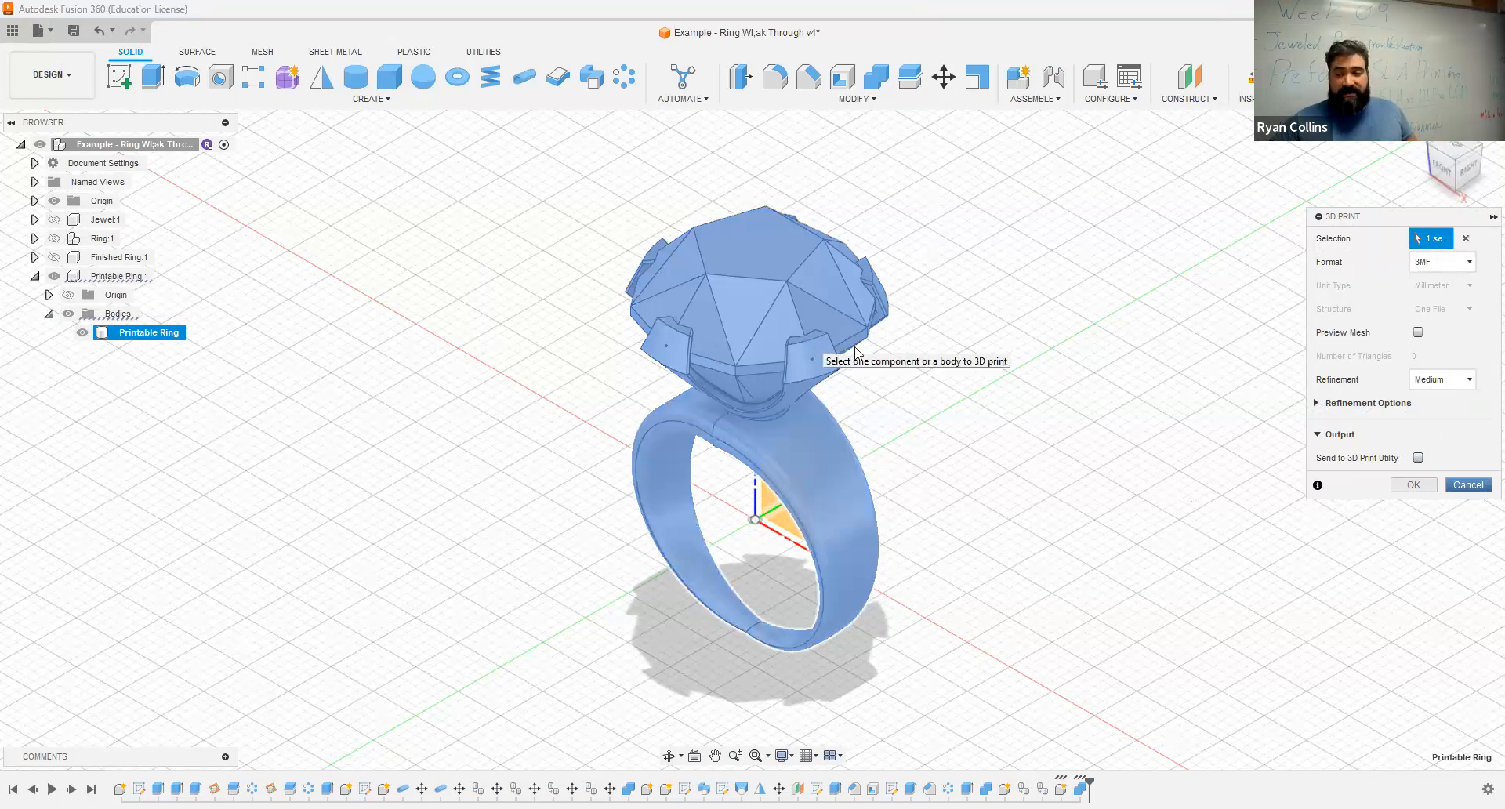
Set the mesh refinement to High and save the body as the 3MF file Printable Ring in the computer's Downloads folder.
{"action": "left_click", "coordinate": [1470, 381]}
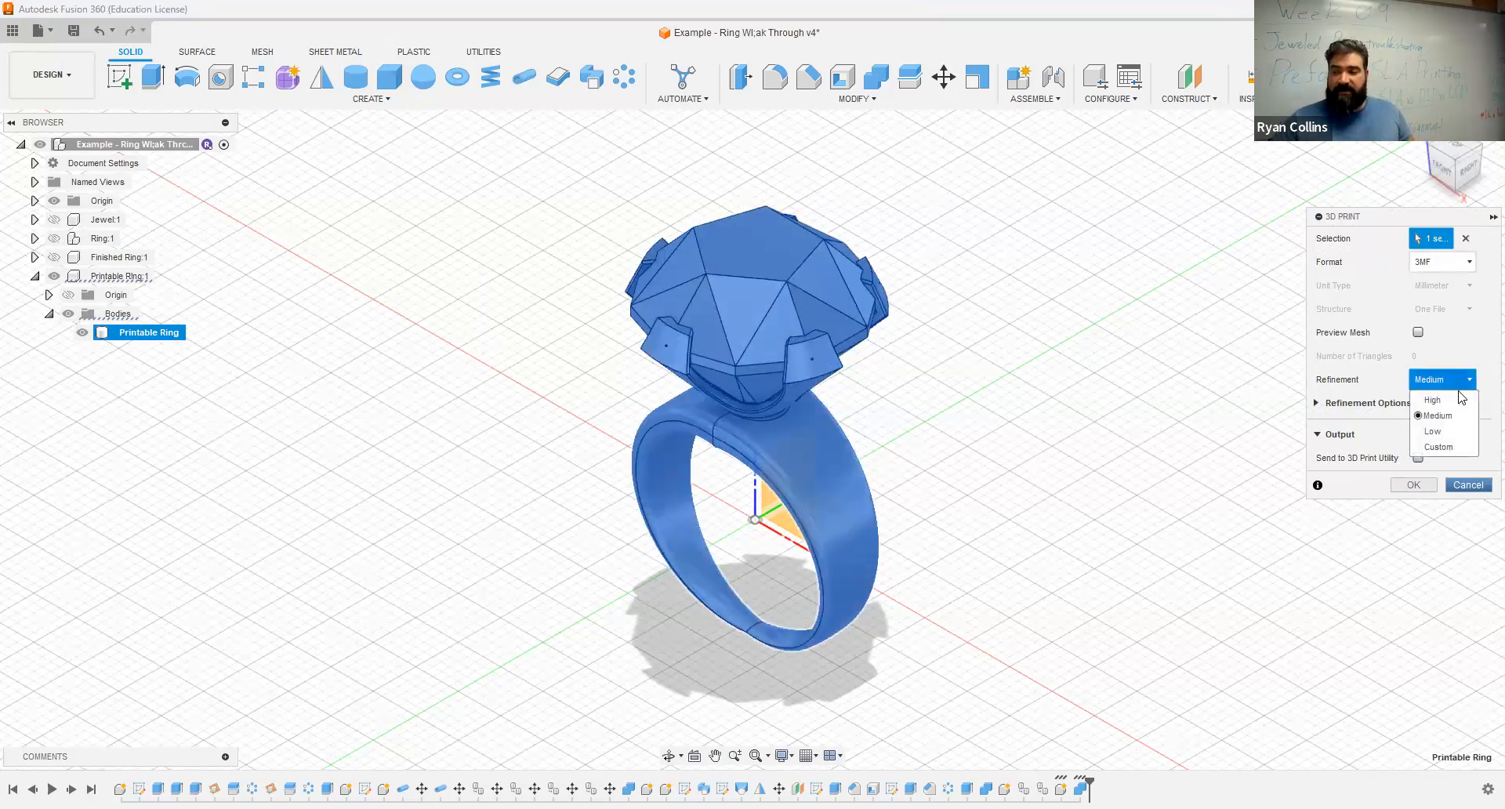
{"action": "left_click", "coordinate": [1450, 401]}
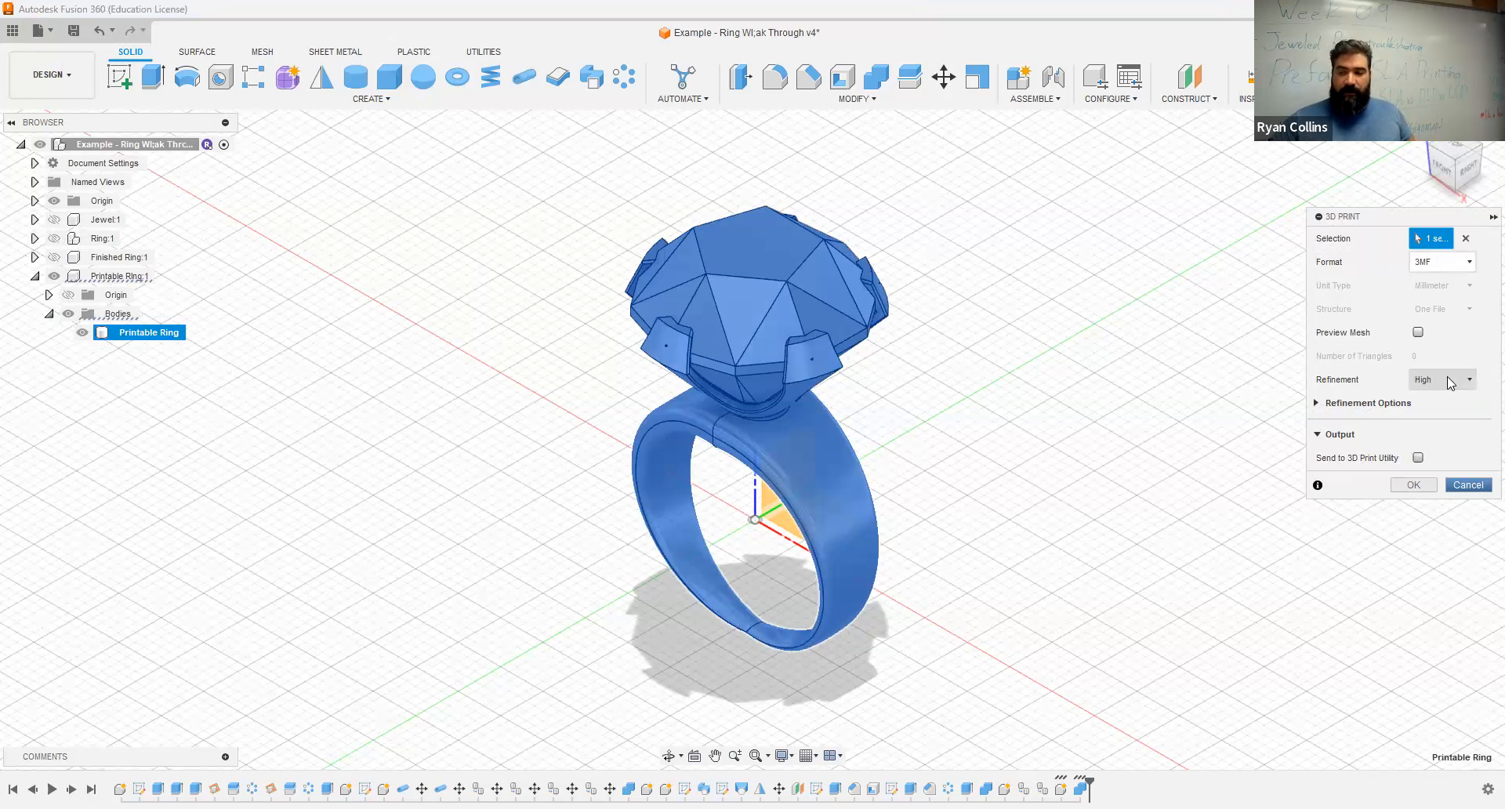
{"action": "left_click", "coordinate": [1414, 485]}
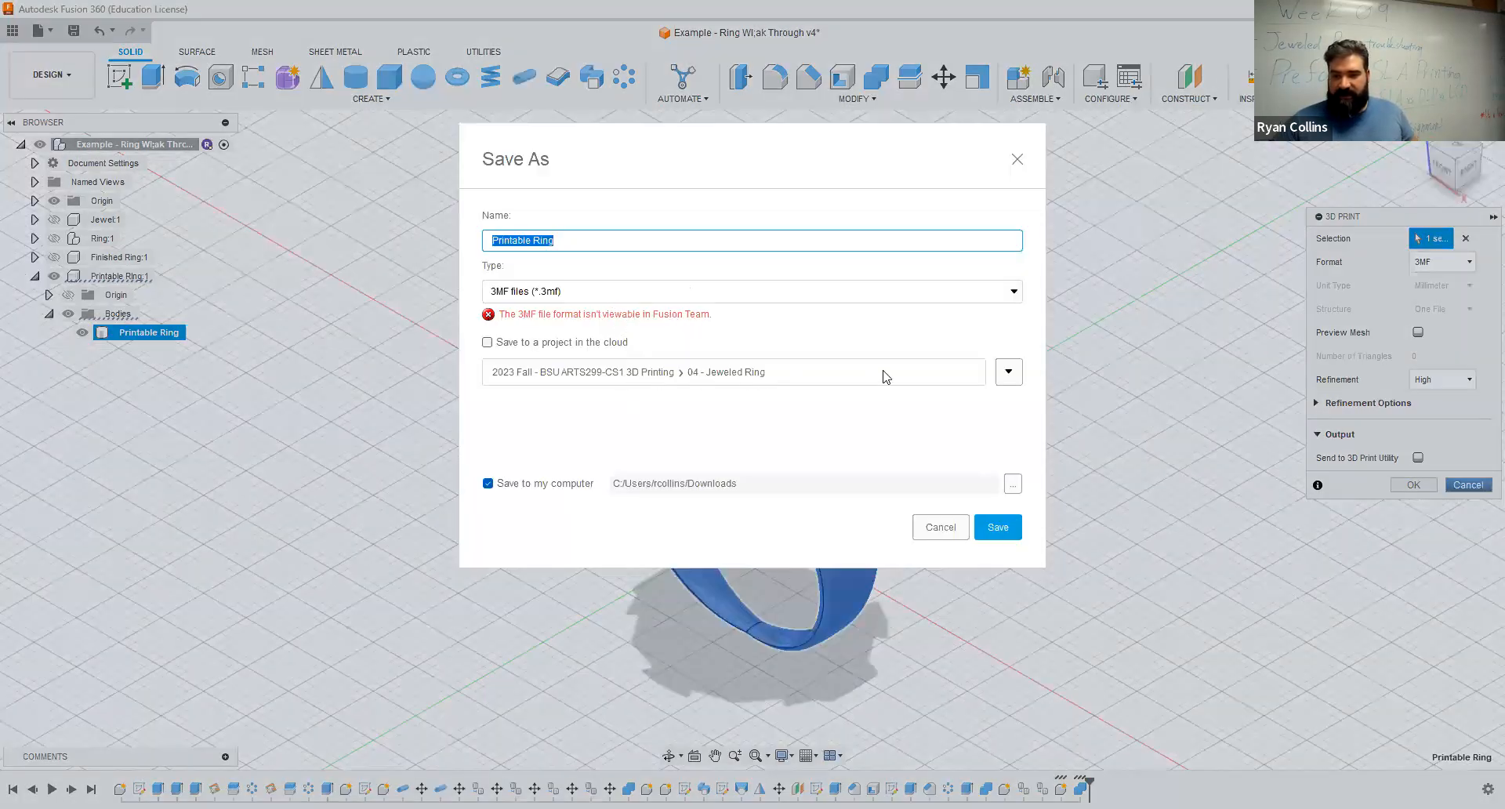
{"action": "left_click", "coordinate": [527, 485]}
{"action": "left_click", "coordinate": [527, 484]}
{"action": "left_click", "coordinate": [998, 527]}
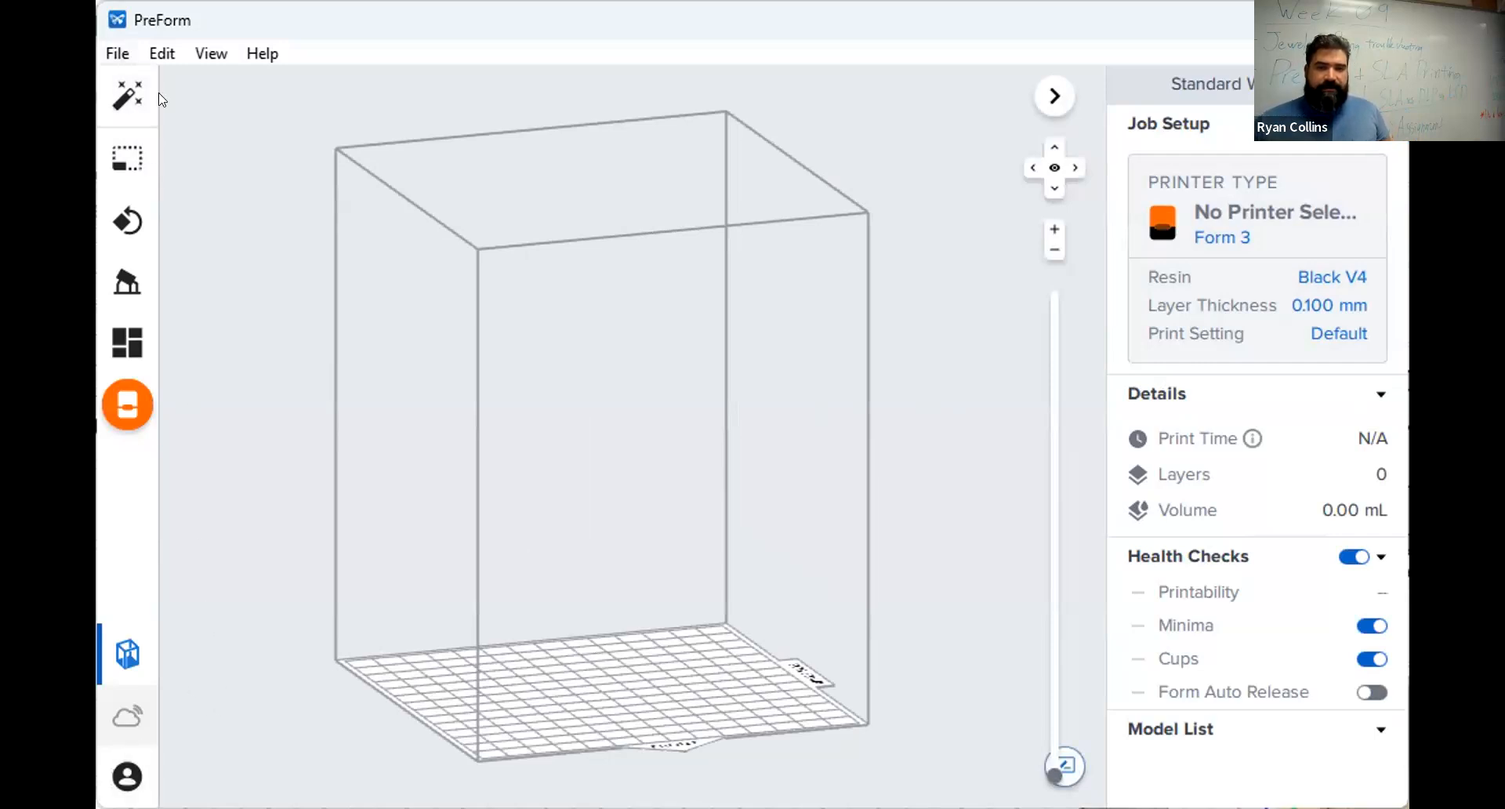
Switch to PreForm and import the exported Printable Ring.3mf file into the empty build volume.
{"action": "key", "text": "alt+f"}
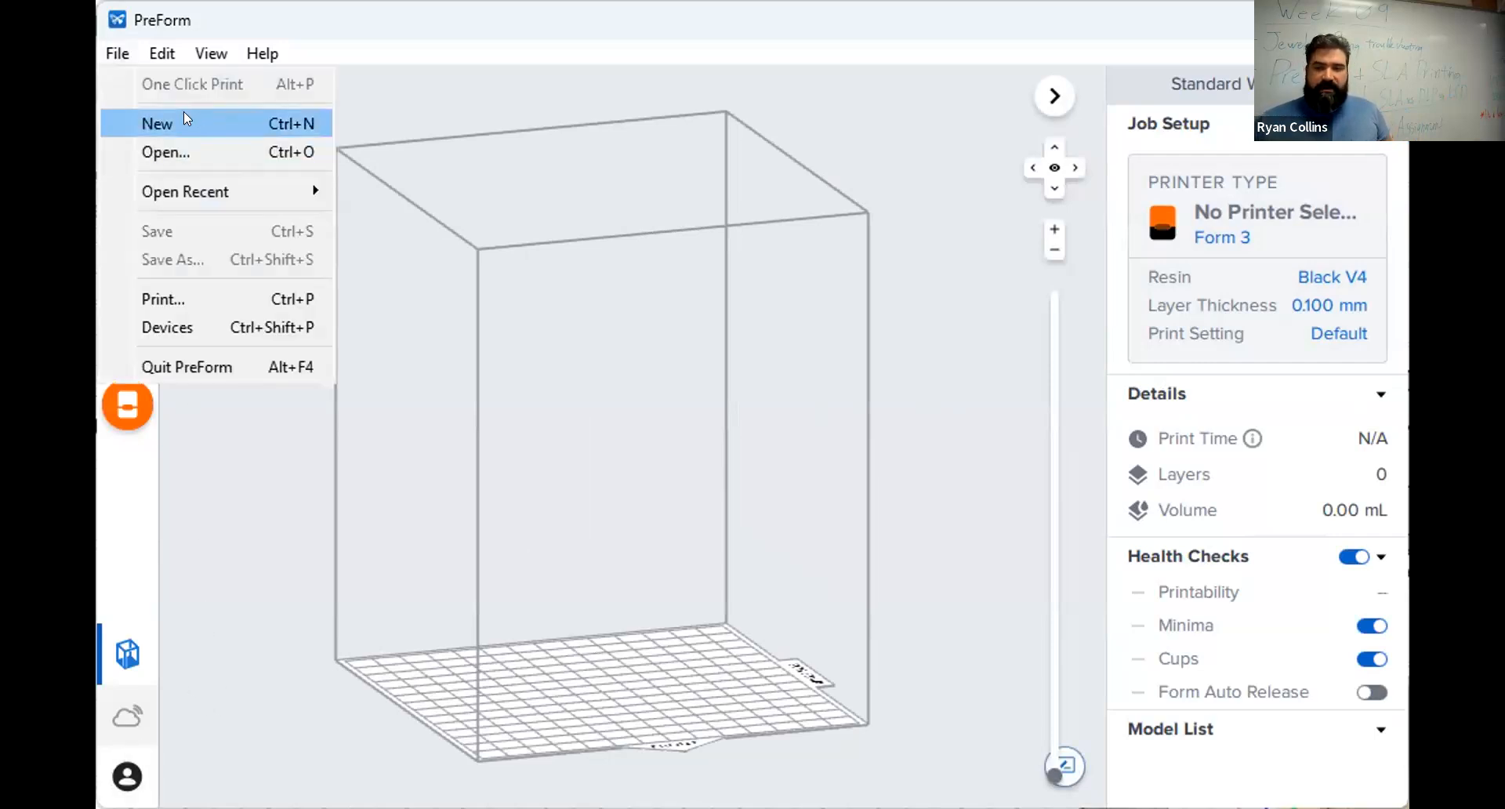
{"action": "left_click", "coordinate": [184, 114]}
{"action": "left_click", "coordinate": [119, 54]}
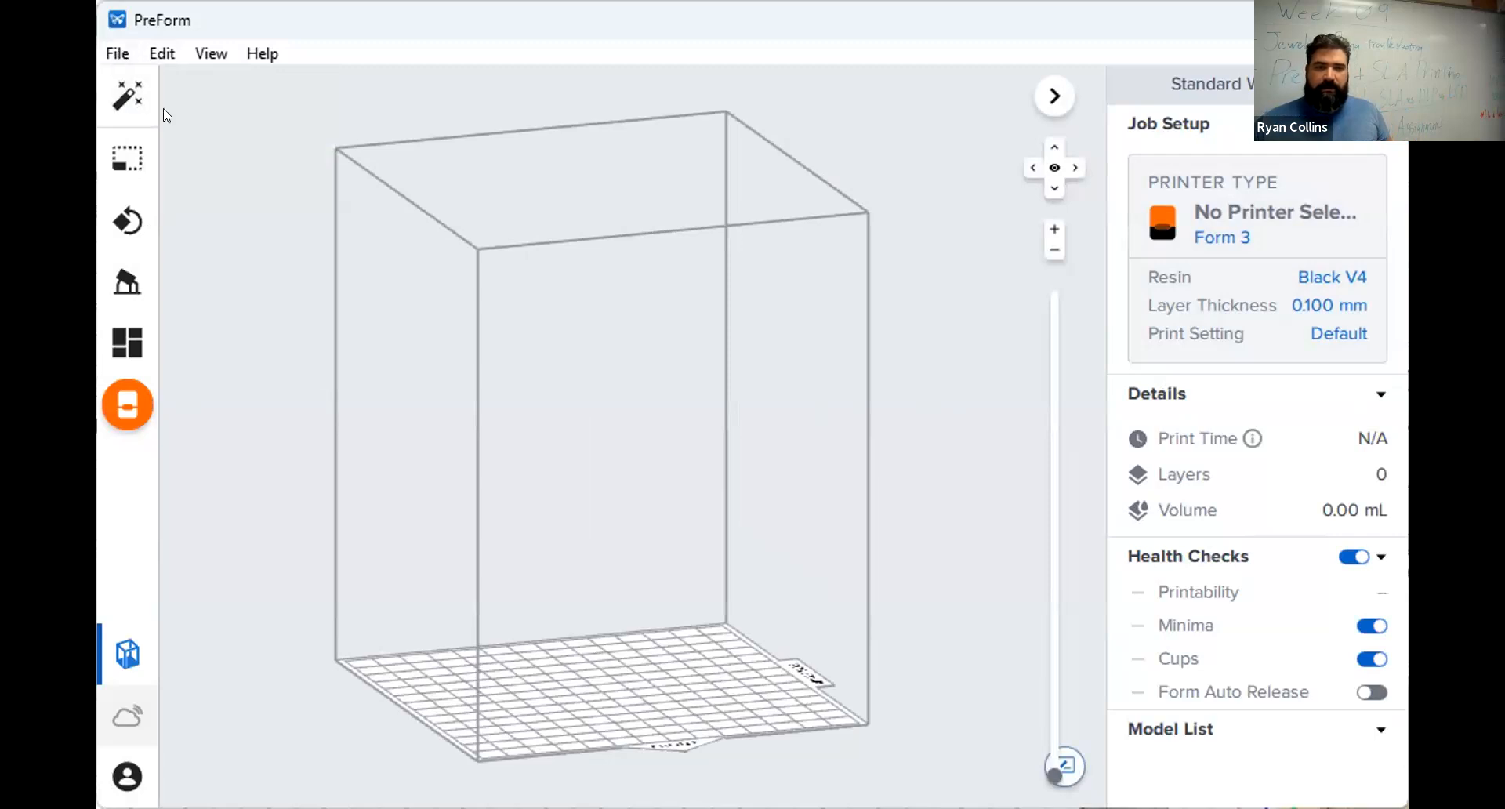
{"action": "left_click", "coordinate": [119, 55]}
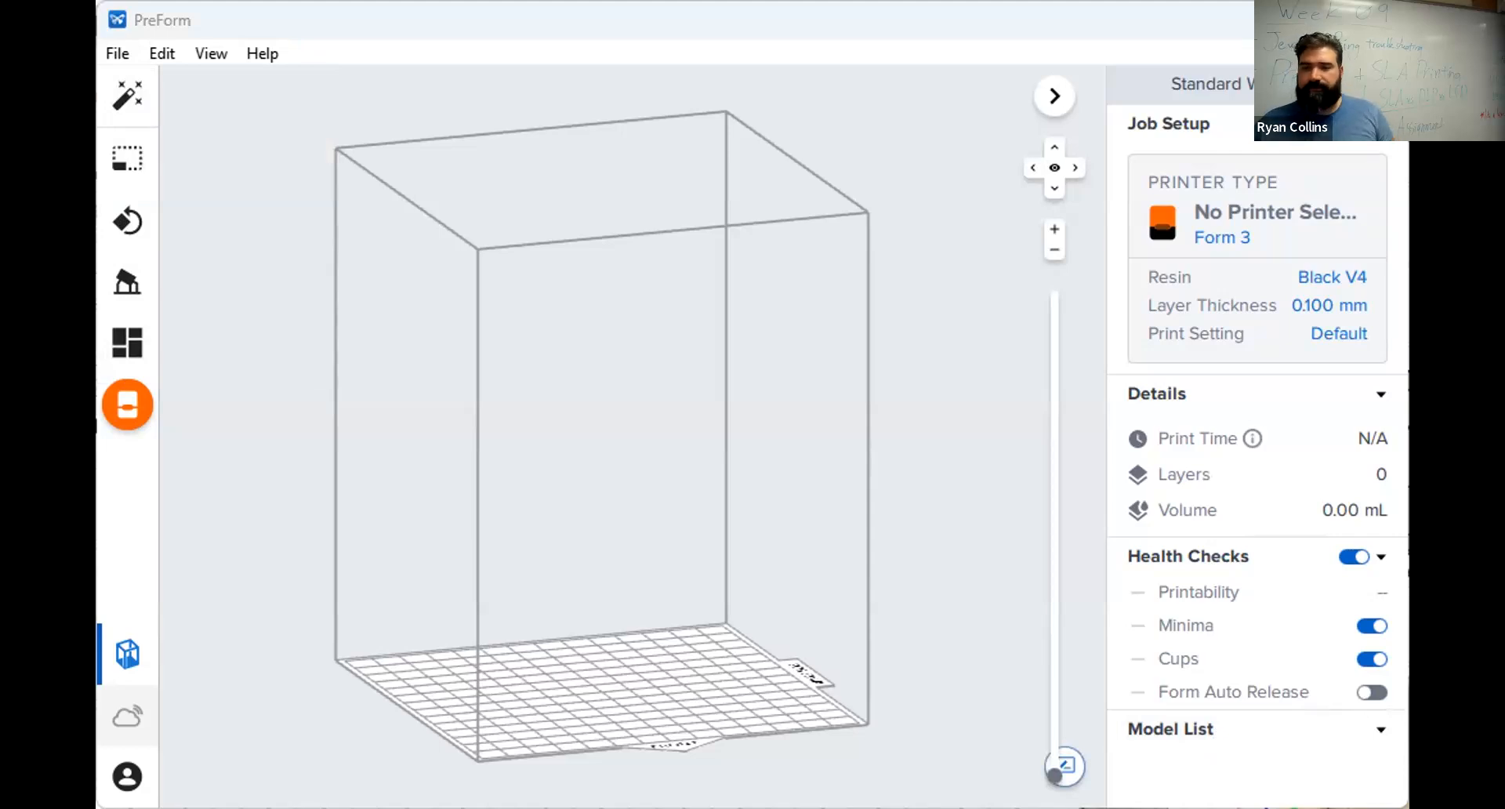
{"action": "left_click_drag", "start_coordinate": [1408, 729], "coordinate": [525, 498]}
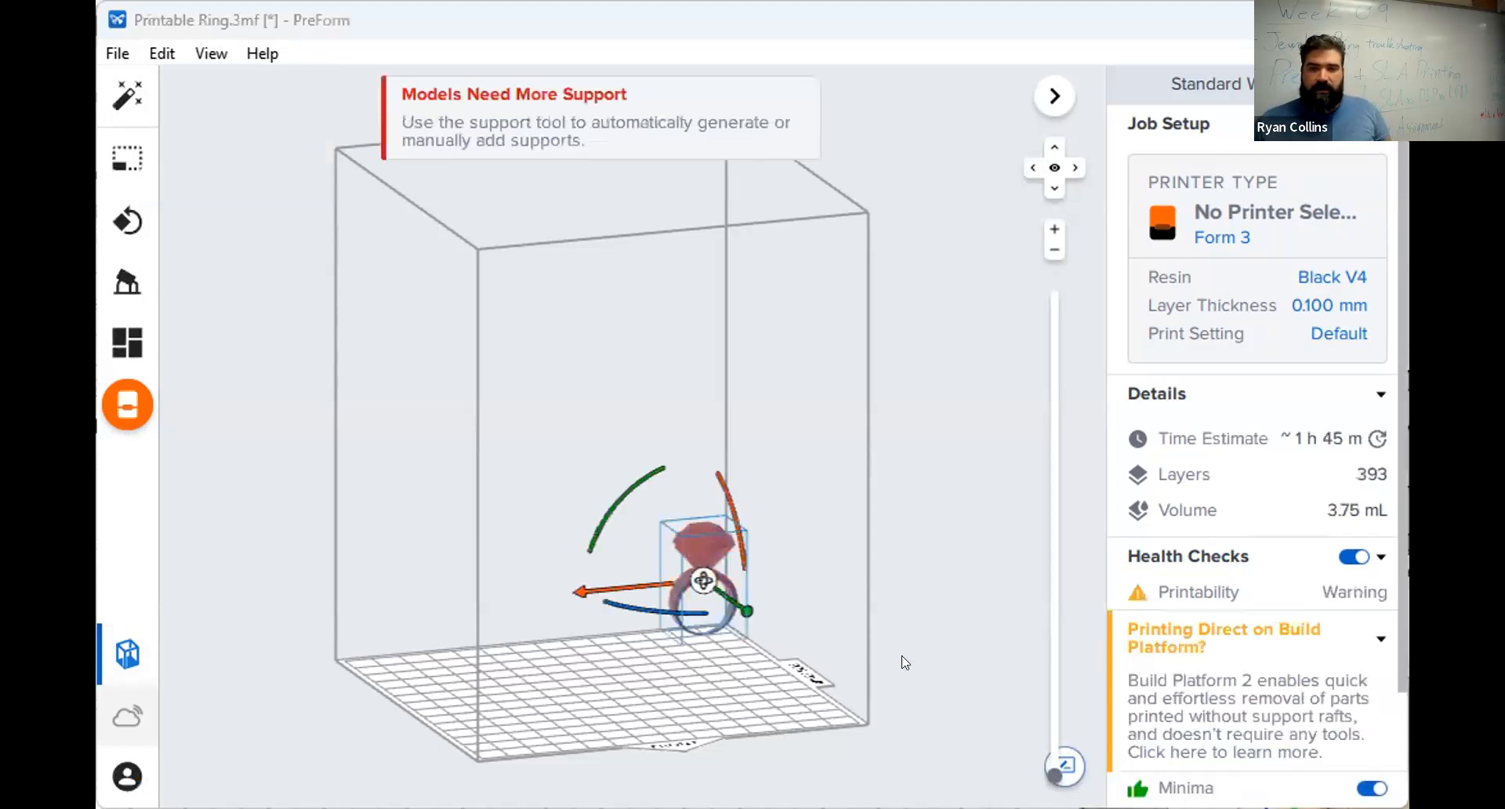
Maximize the PreForm window to work on the imported ring.
{"action": "left_click", "coordinate": [919, 29]}
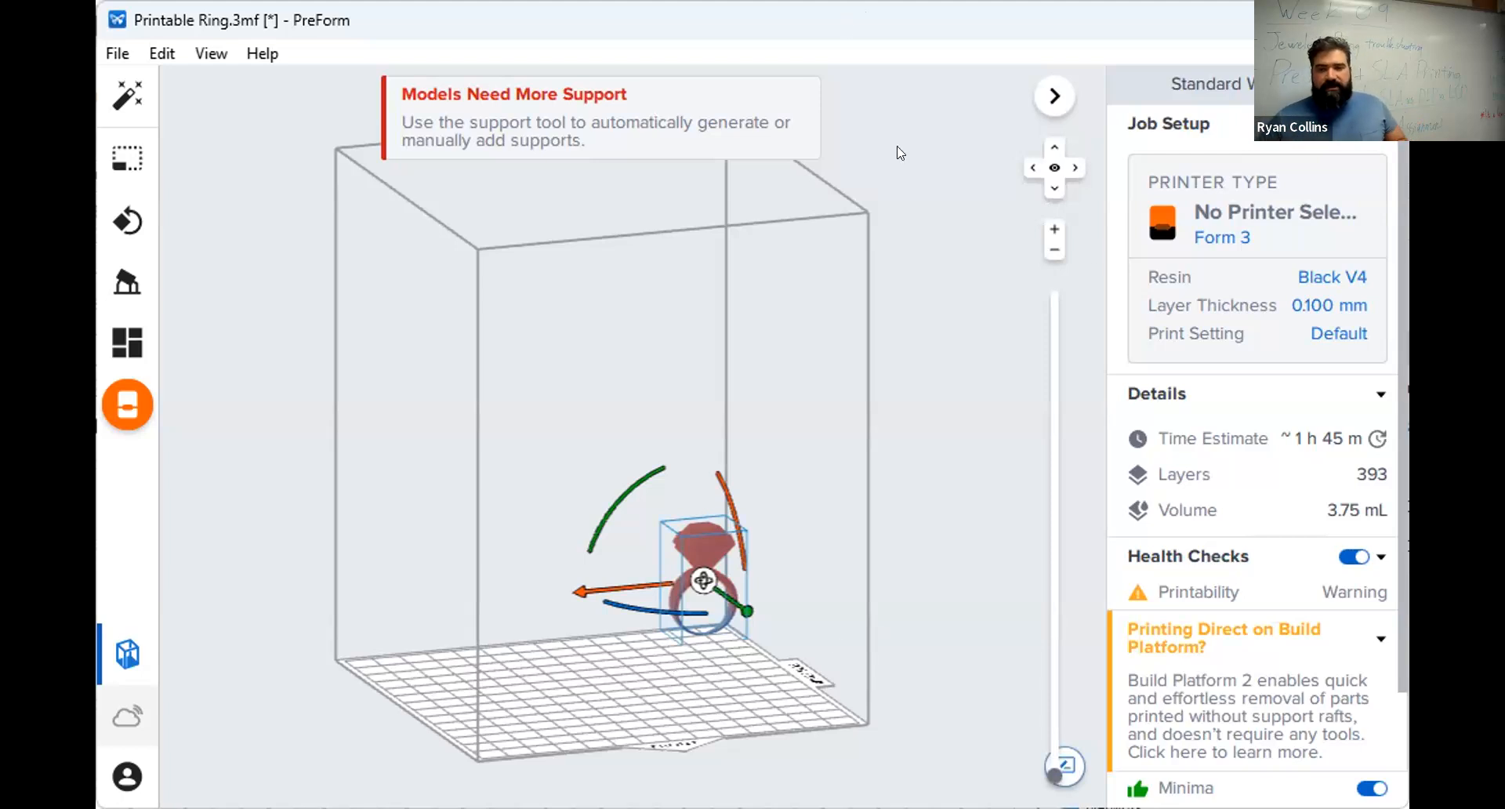
{"action": "scroll", "coordinate": [694, 670], "scroll_direction": "down", "scroll_amount": 3}
{"action": "scroll", "coordinate": [694, 671], "scroll_direction": "up", "scroll_amount": 5}
{"action": "left_click", "coordinate": [713, 749]}
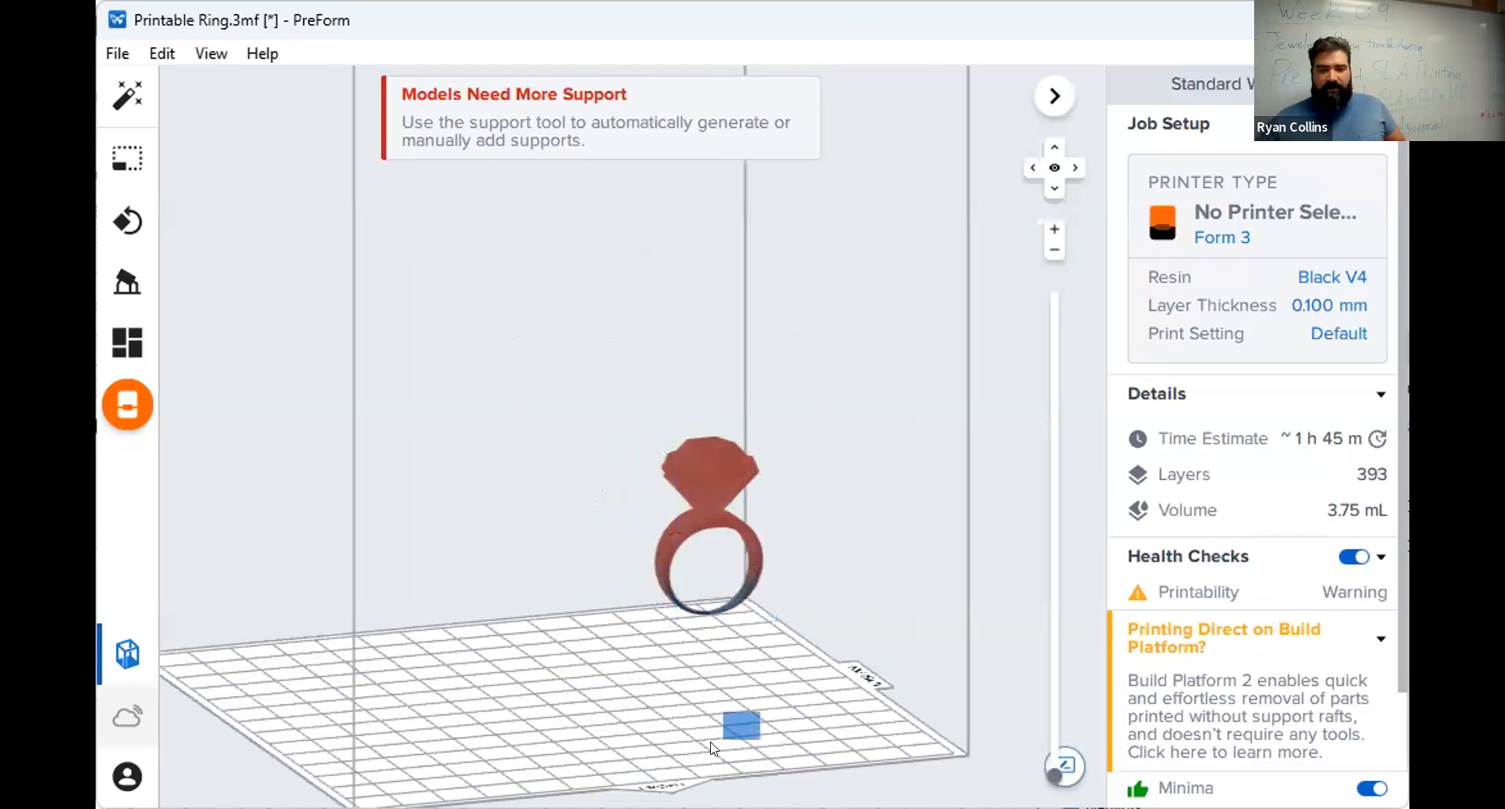
{"action": "right_click_drag", "start_coordinate": [735, 727], "coordinate": [615, 745]}
{"action": "left_click", "coordinate": [1255, 315]}
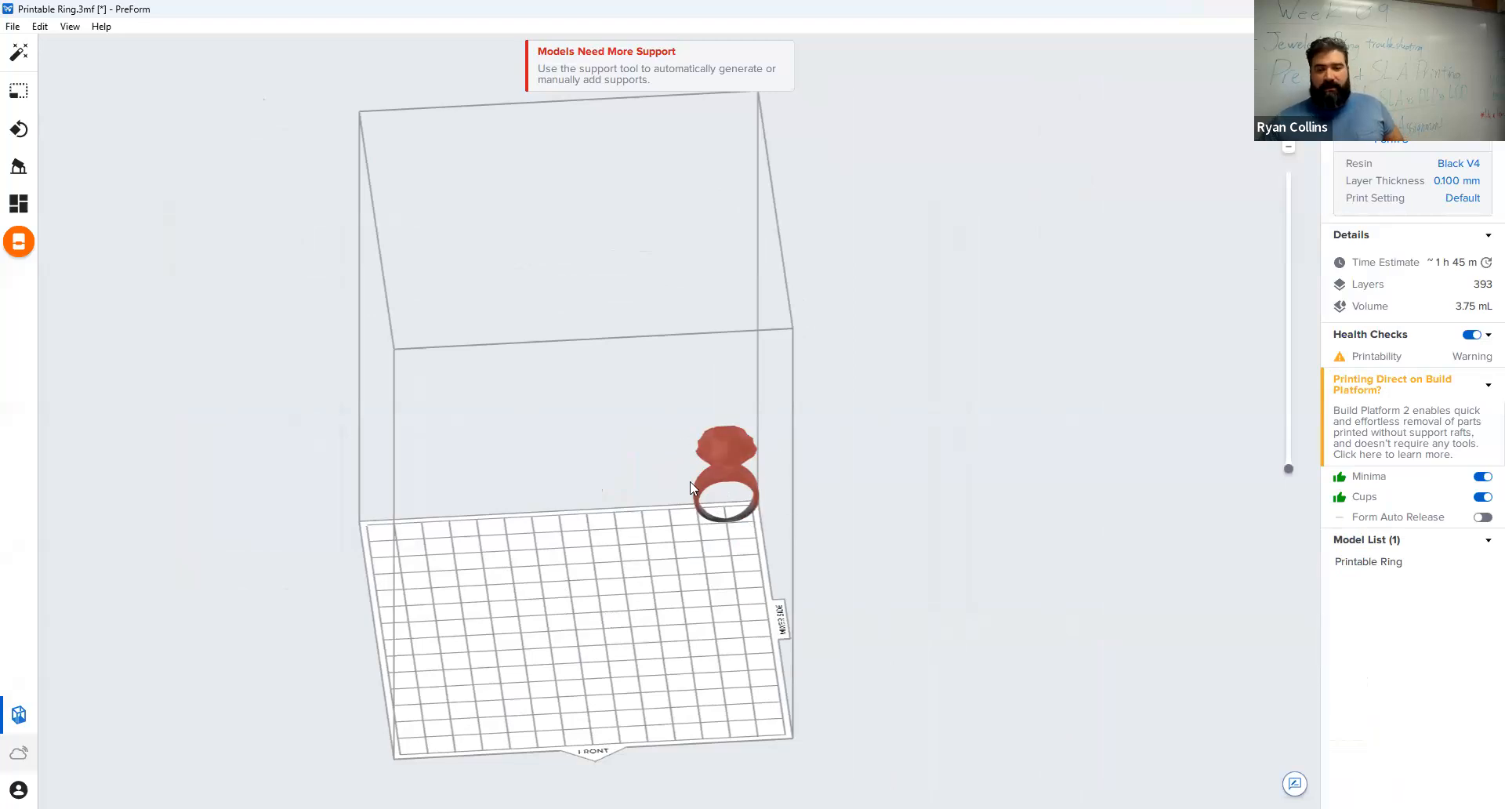
Paste eight copies of the Printable Ring model onto the build platform.
{"action": "left_click", "coordinate": [735, 470]}
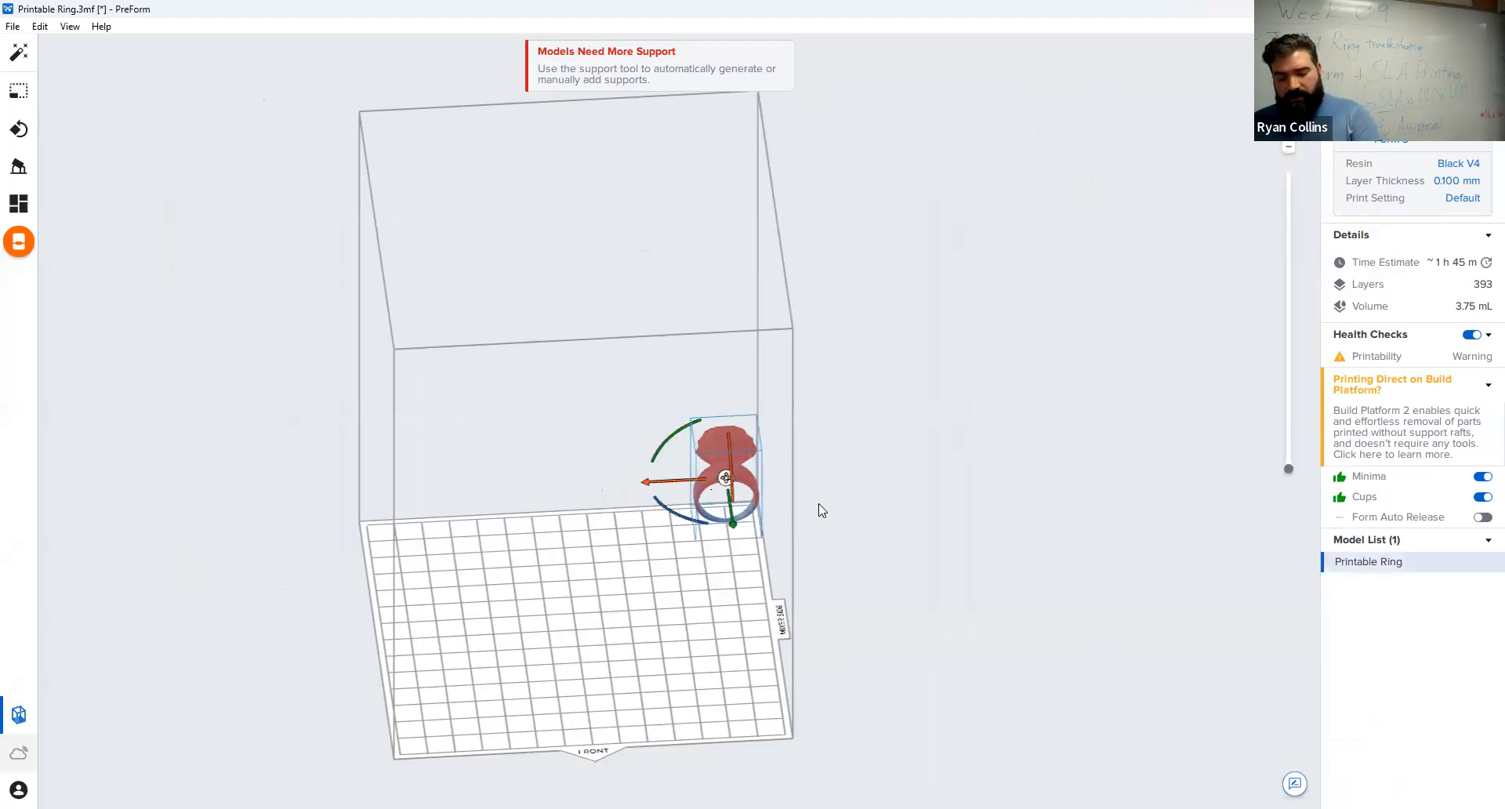
{"action": "key", "text": "ctrl+v"}
{"action": "key", "text": "ctrl+v"}
{"action": "key", "text": "ctrl+v"}
{"action": "key", "text": "ctrl+v"}
{"action": "key", "text": "ctrl+v"}
{"action": "key", "text": "ctrl+v"}
{"action": "key", "text": "ctrl+v"}
{"action": "key", "text": "ctrl+v"}
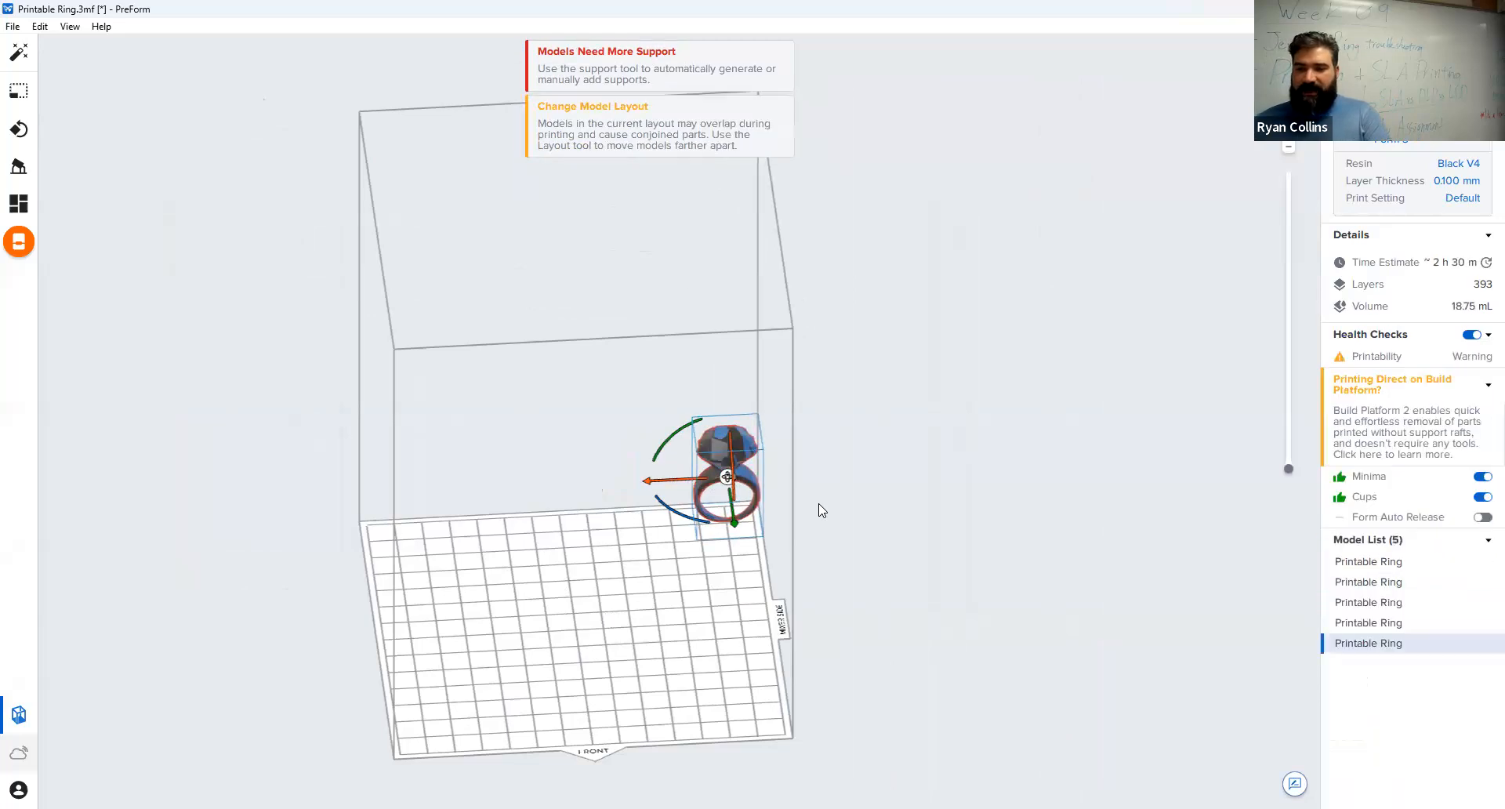
Automatically lay out all the ring copies on the build platform so they no longer overlap.
{"action": "left_click", "coordinate": [19, 205]}
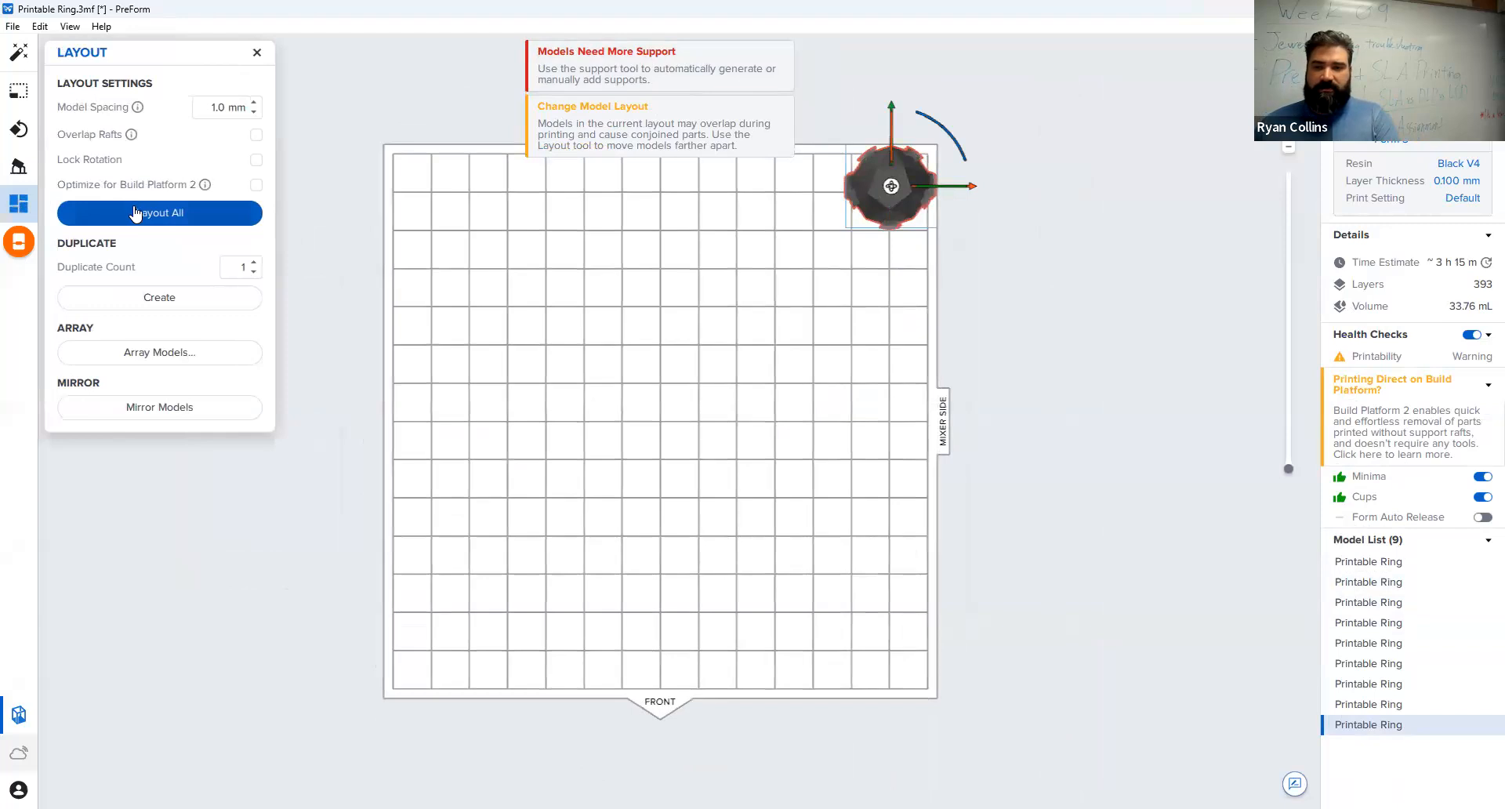
{"action": "left_click", "coordinate": [135, 213]}
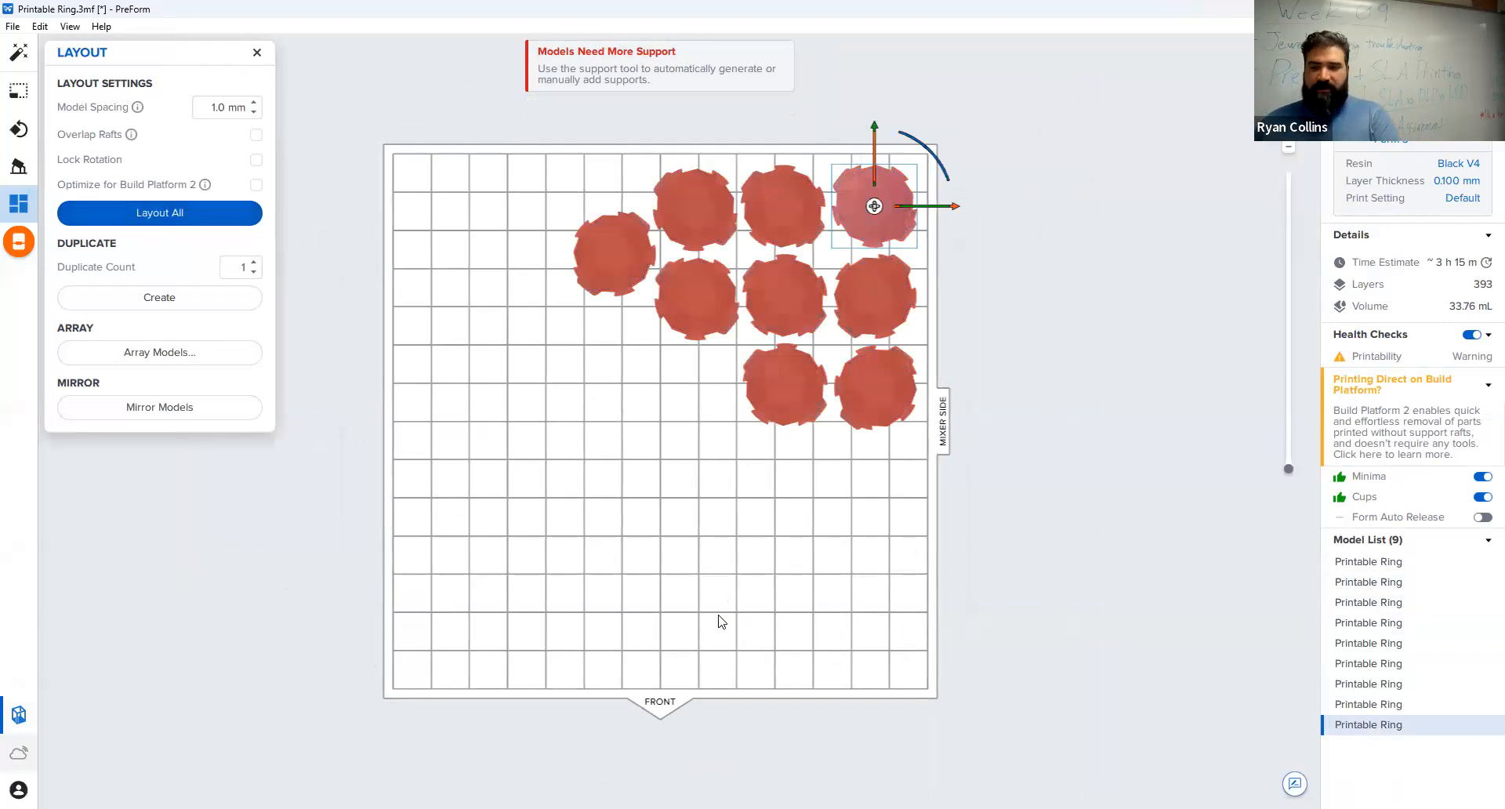
{"action": "right_click_drag", "start_coordinate": [712, 600], "coordinate": [670, 409]}
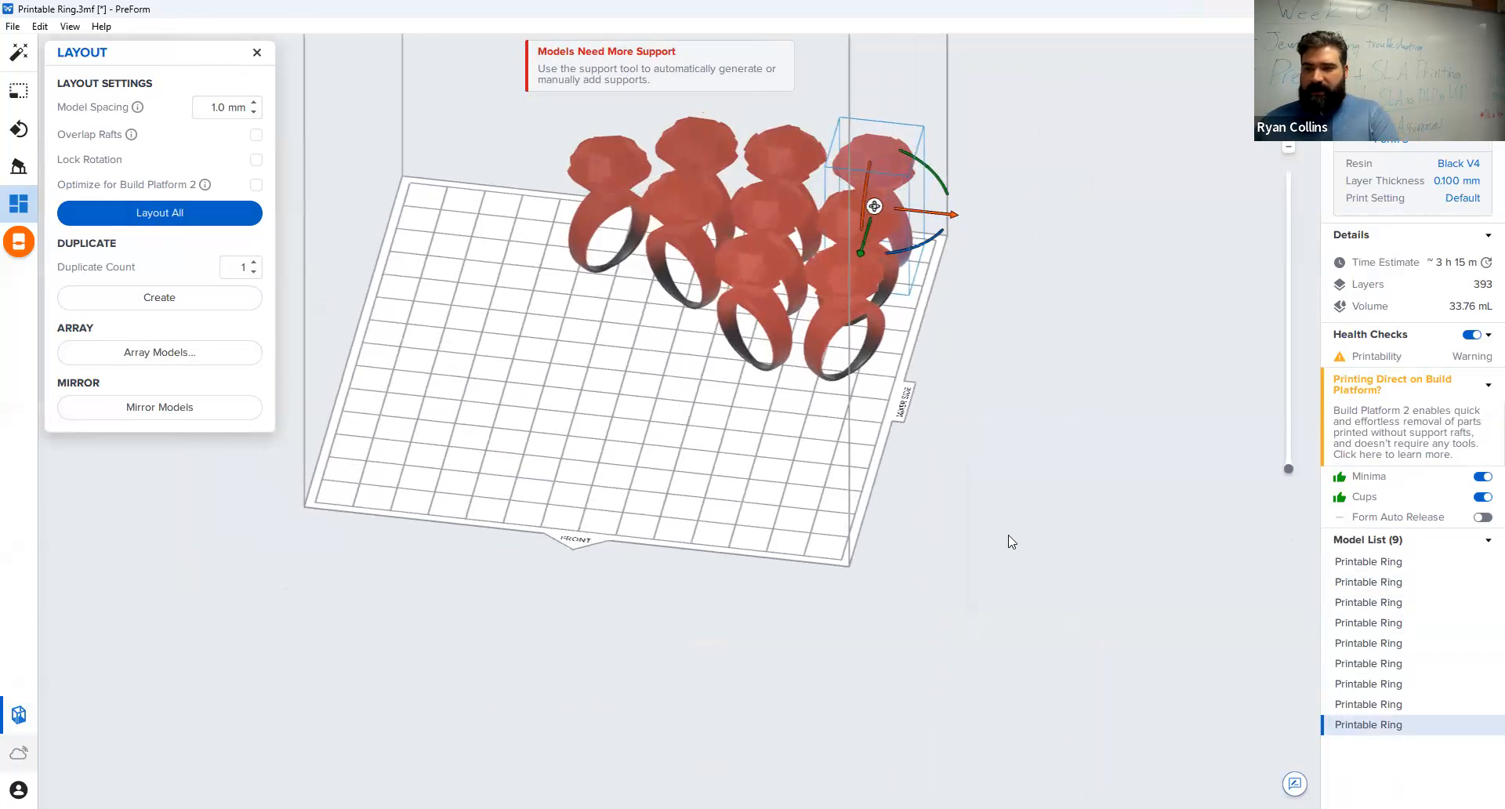
Delete the eight extra Printable Ring copies, keeping only the first model in the list.
{"action": "left_click", "coordinate": [1380, 582]}
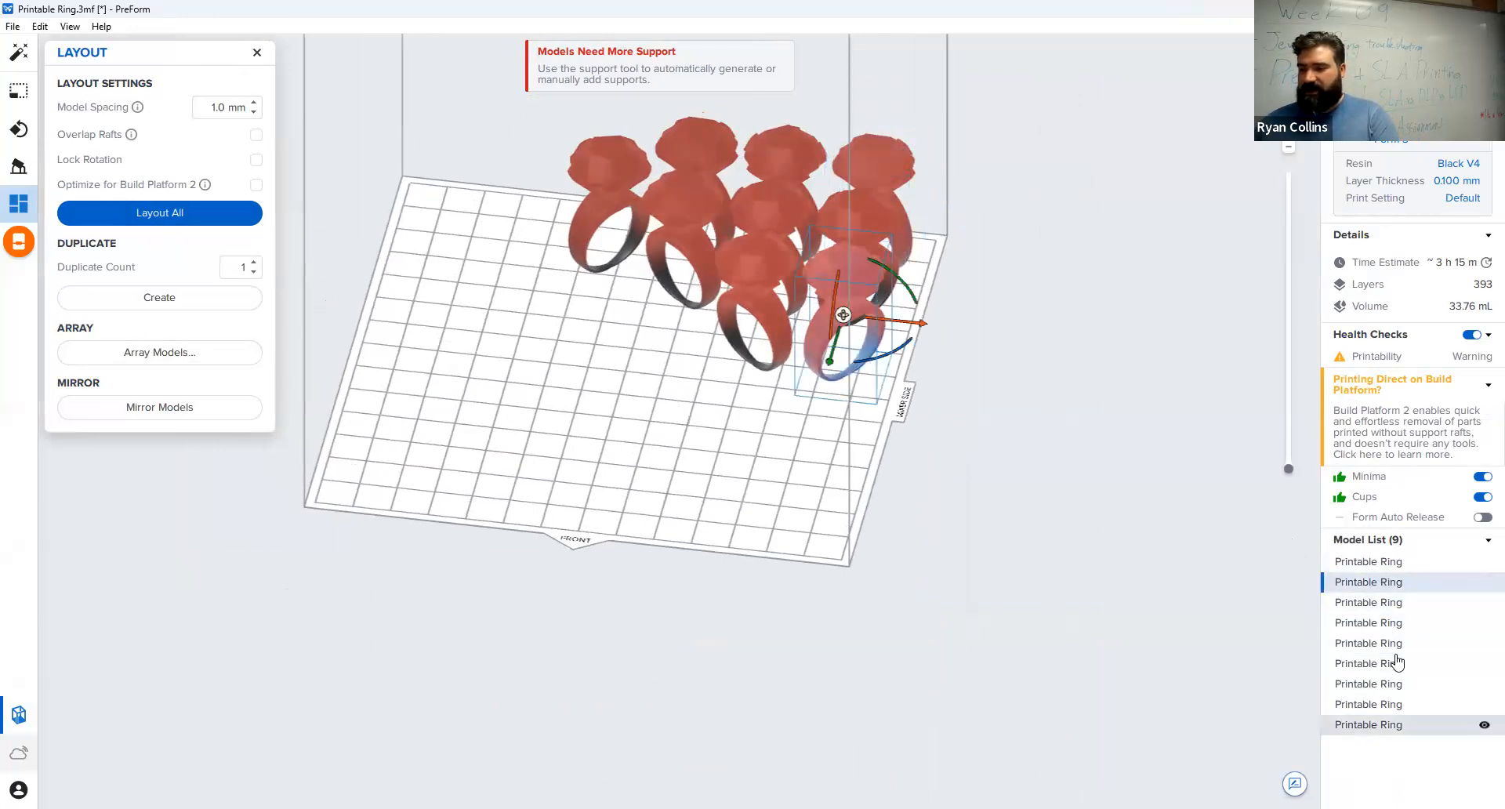
{"action": "left_click", "coordinate": [1397, 724], "text": "shift"}
{"action": "key", "text": "Delete"}
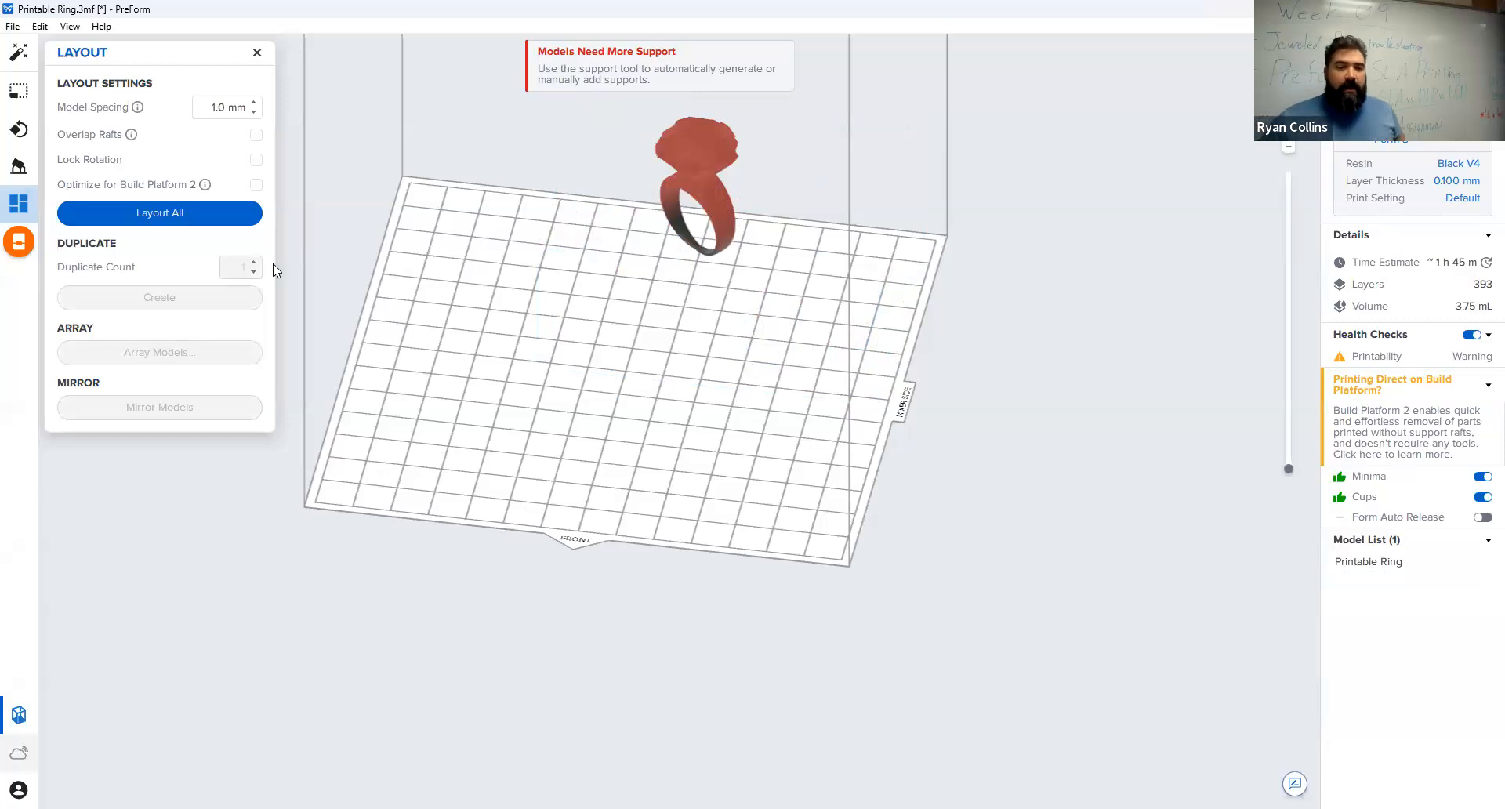
Look through the Size, Orientation, Supports and Layout tool settings.
{"action": "left_click", "coordinate": [20, 95]}
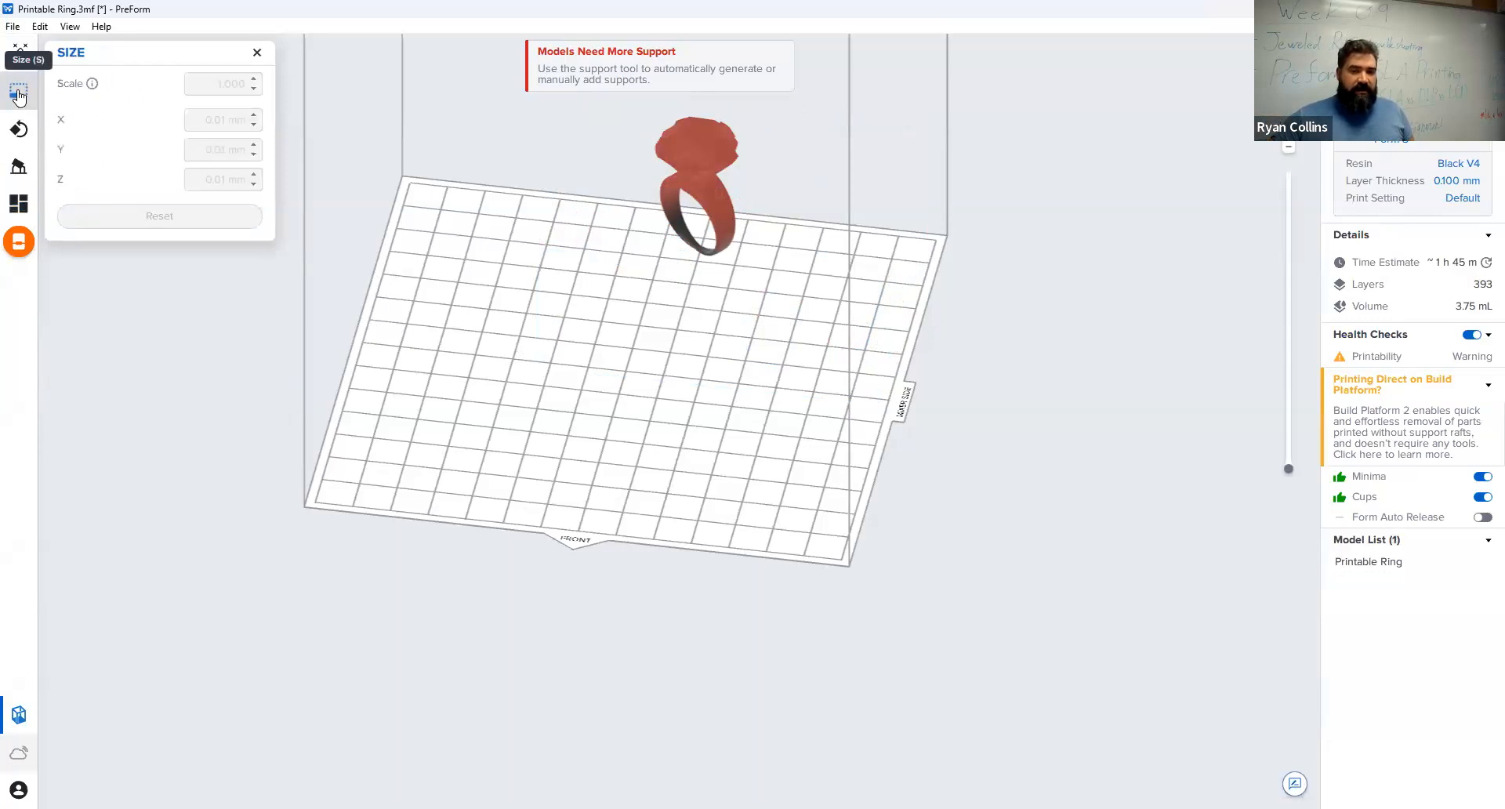
{"action": "left_click", "coordinate": [26, 137]}
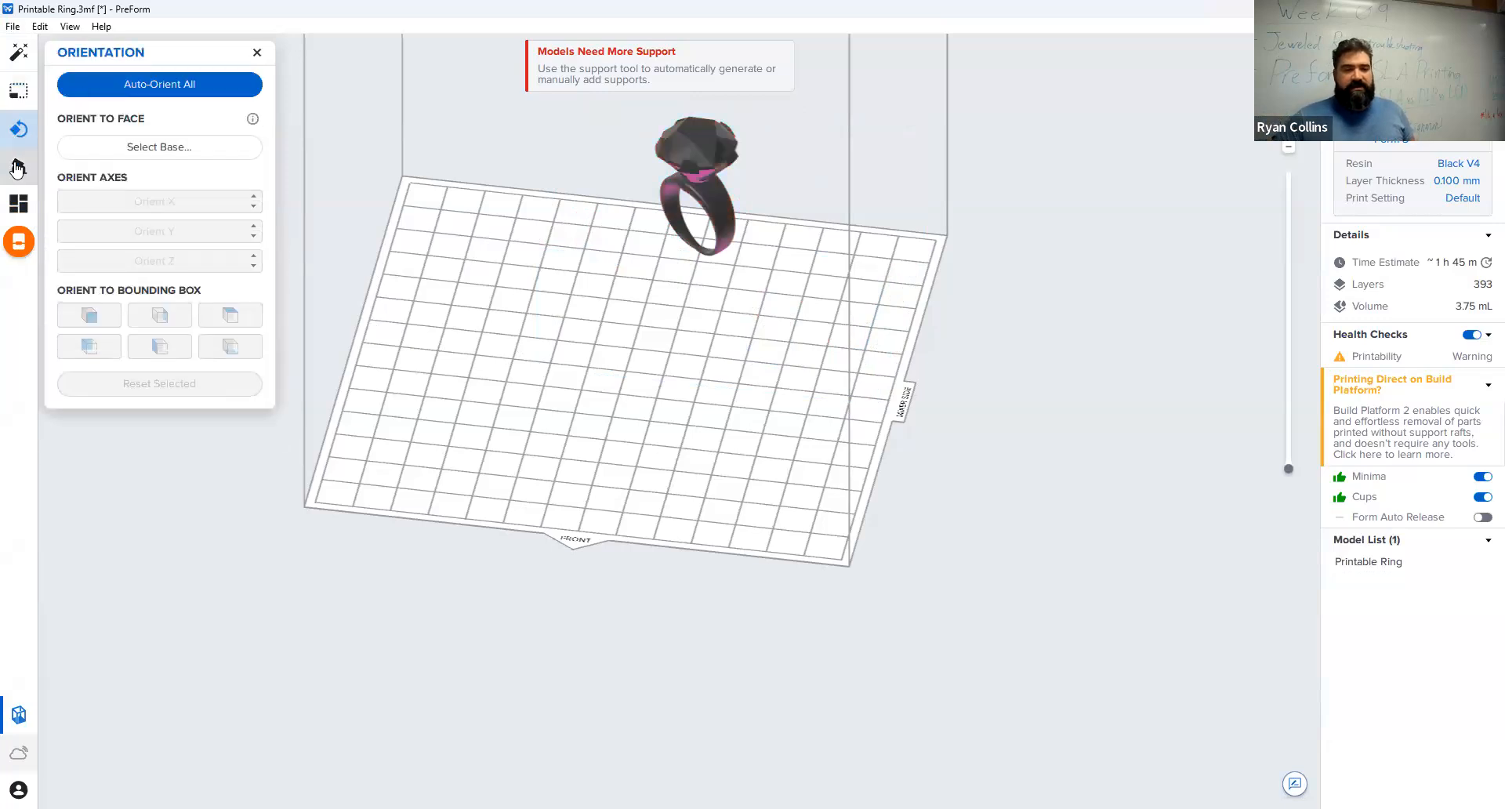
{"action": "left_click", "coordinate": [17, 167]}
{"action": "left_click", "coordinate": [21, 205]}
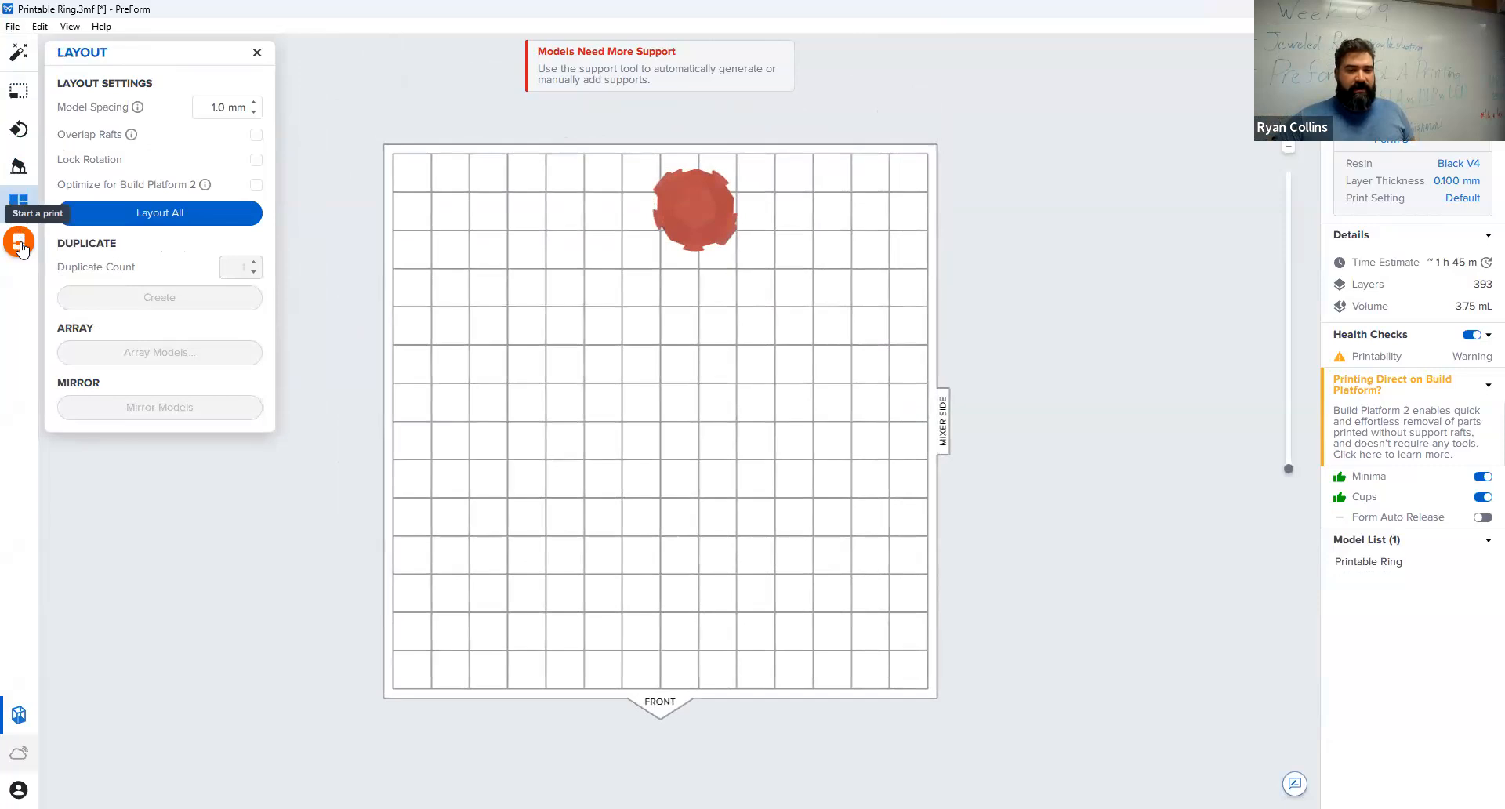
Auto-orient the ring on the build platform three times and check its unsupported areas from the side.
{"action": "left_click", "coordinate": [24, 142]}
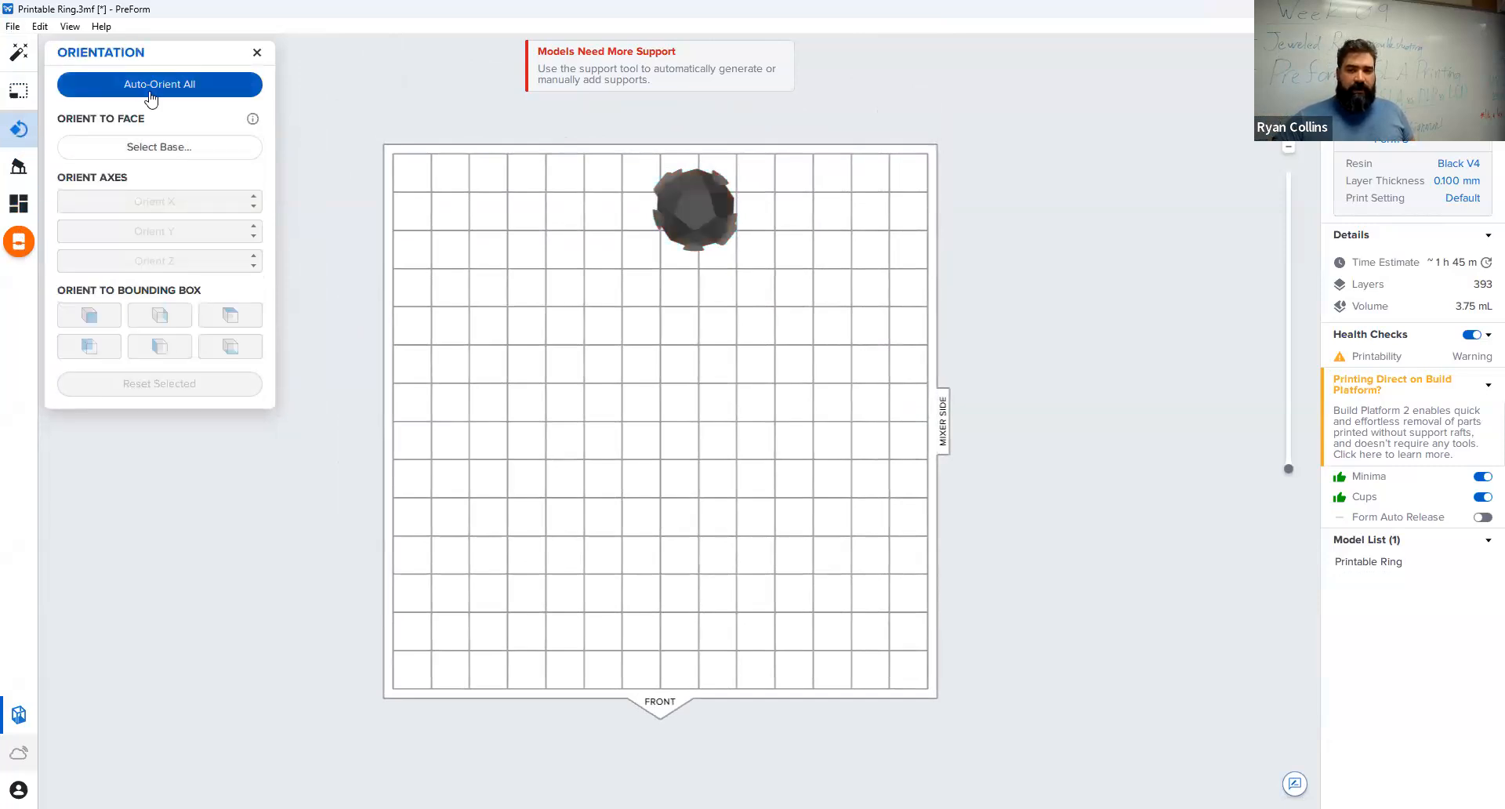
{"action": "left_click", "coordinate": [19, 166]}
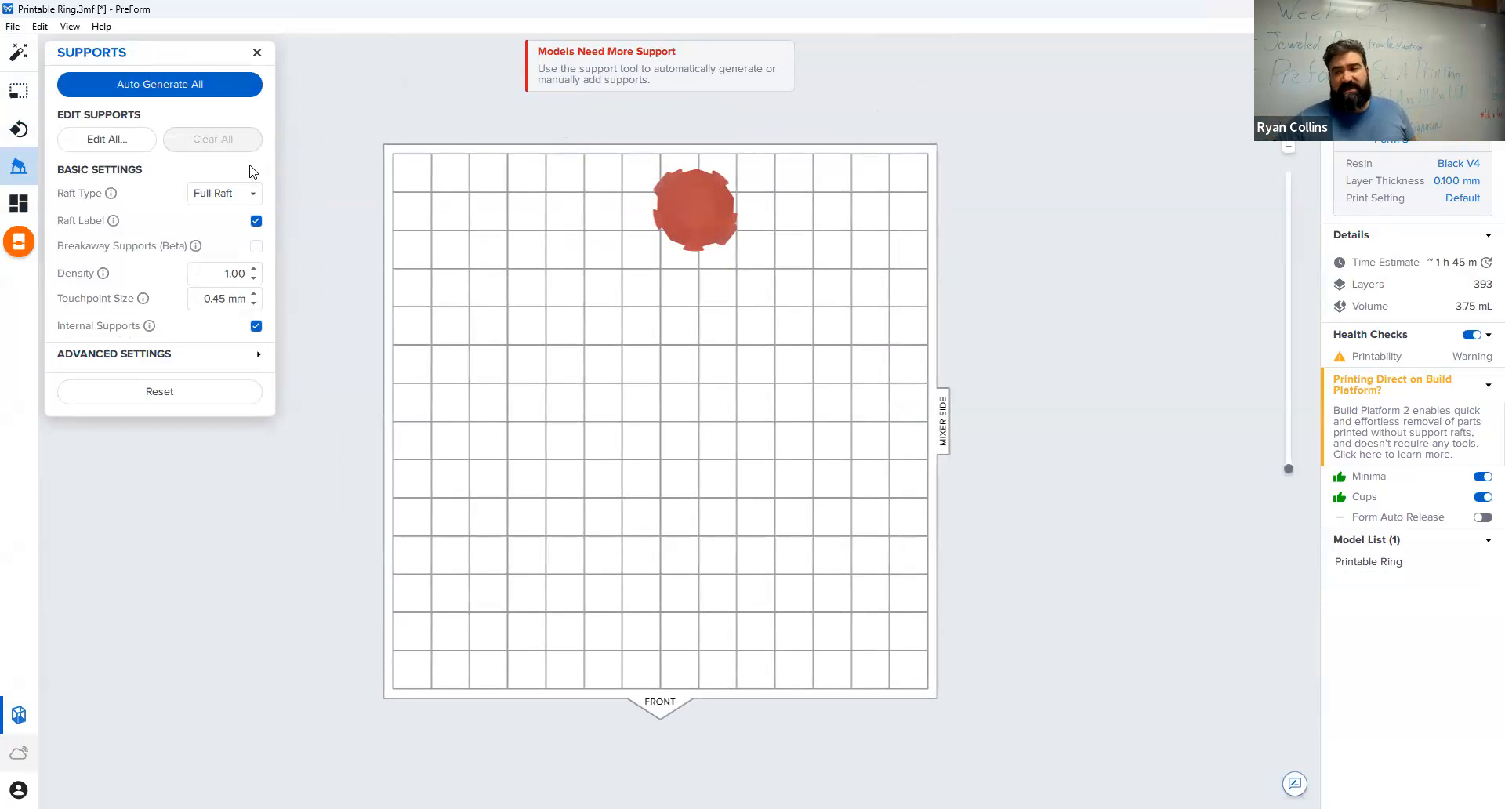
{"action": "left_click", "coordinate": [19, 139]}
{"action": "left_click", "coordinate": [174, 85]}
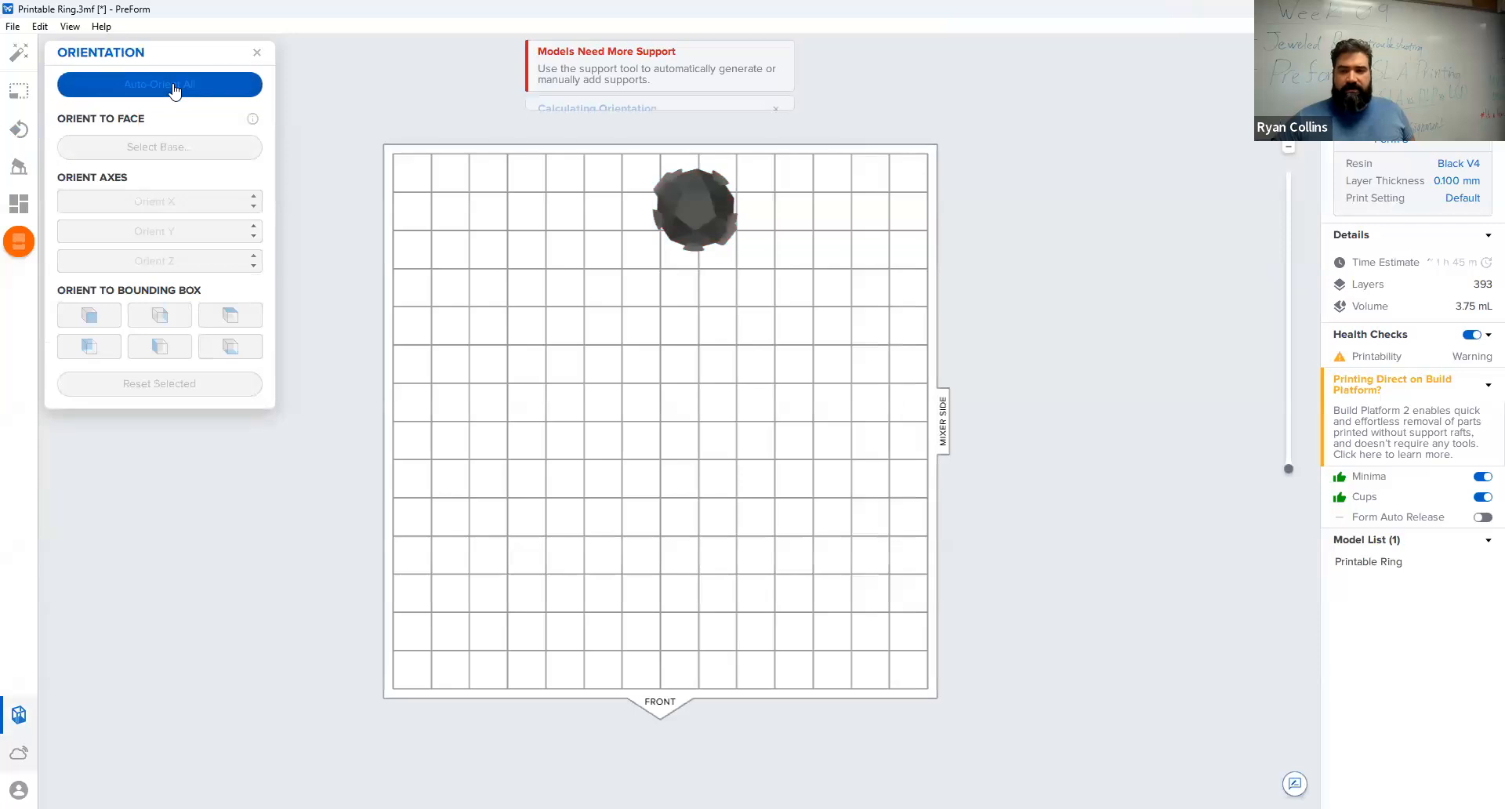
{"action": "right_click_drag", "start_coordinate": [665, 525], "coordinate": [690, 326]}
{"action": "left_click", "coordinate": [141, 85]}
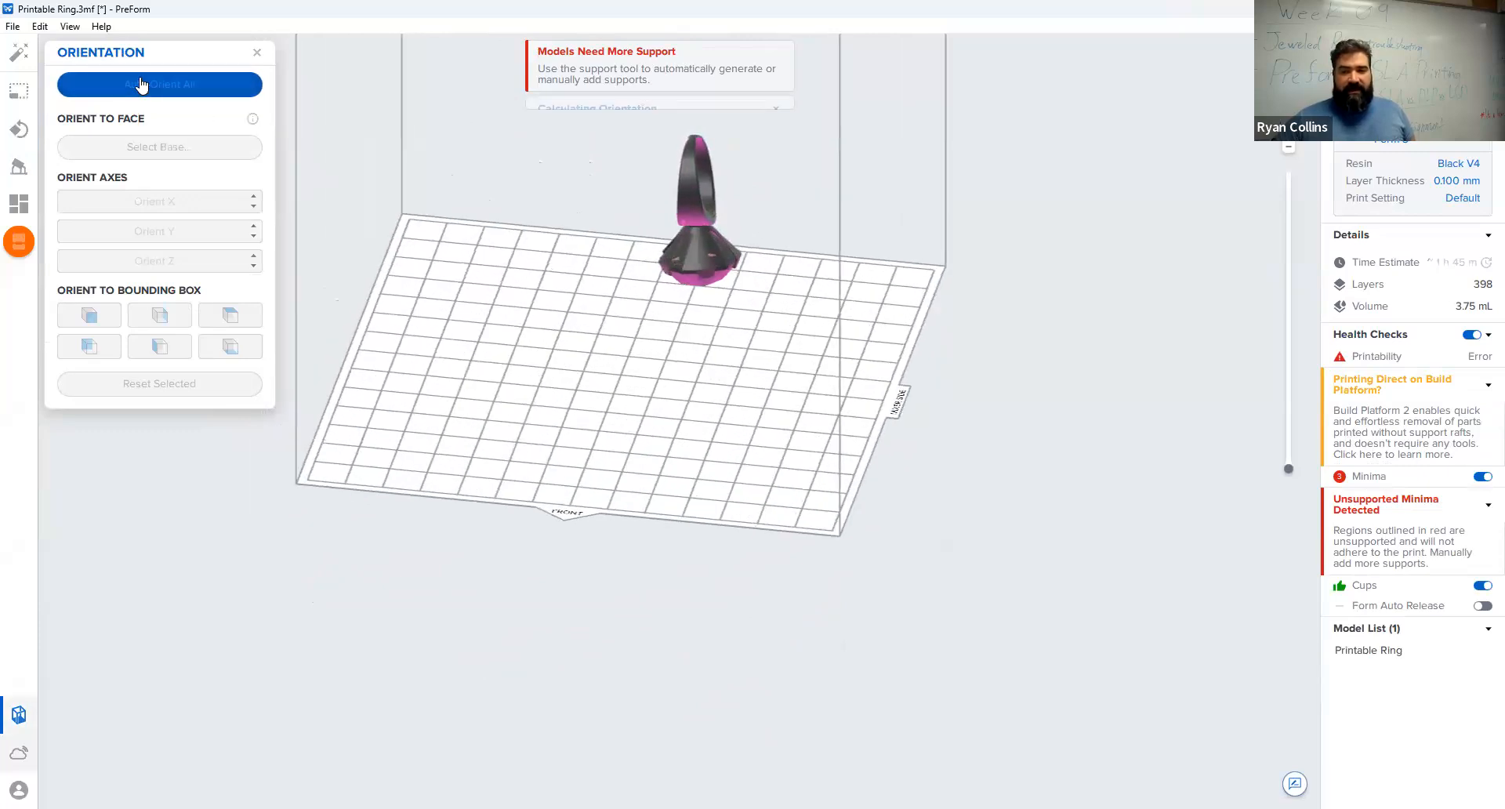
{"action": "left_click", "coordinate": [194, 87]}
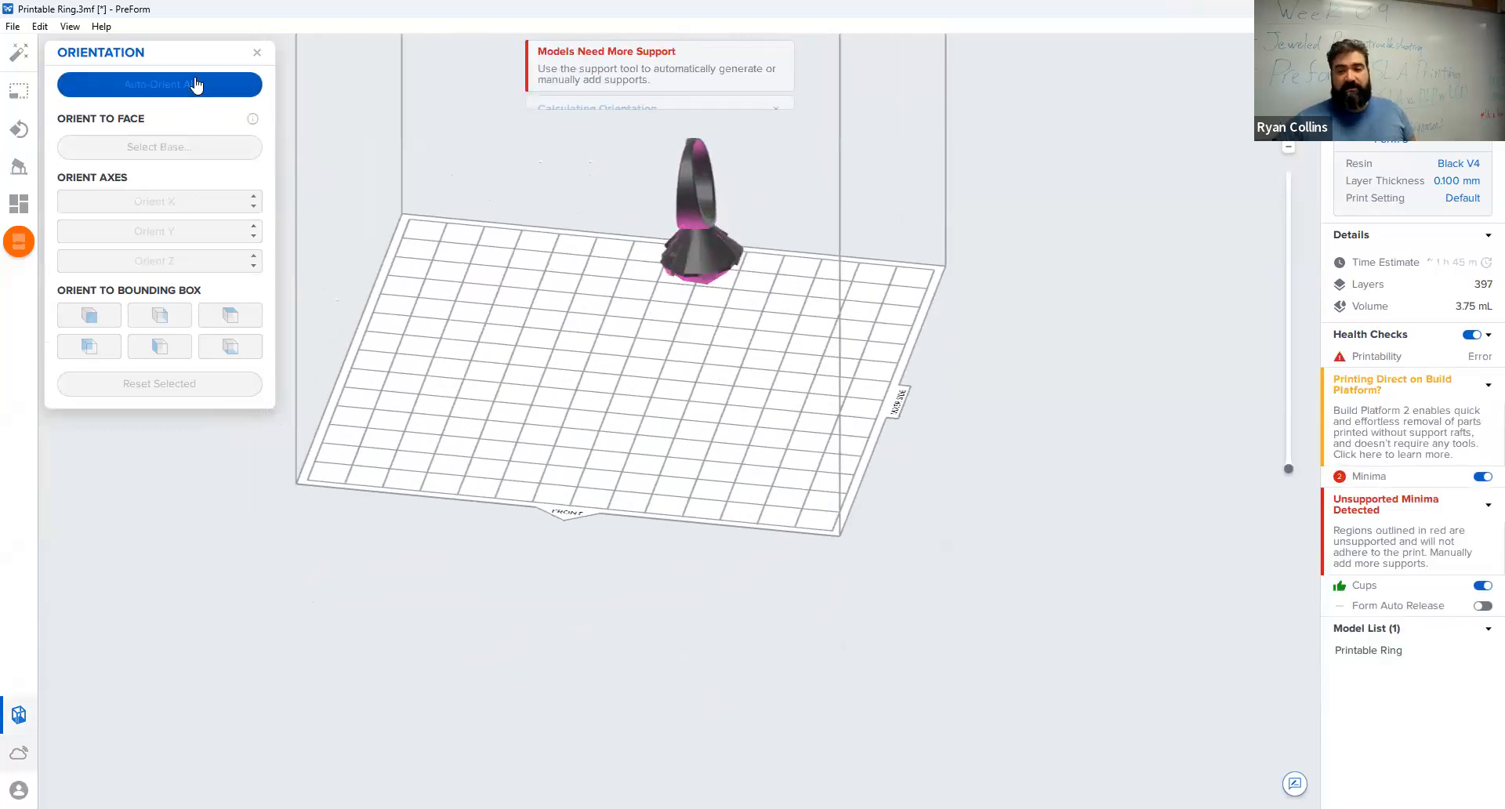
{"action": "right_click_drag", "start_coordinate": [766, 511], "coordinate": [849, 453]}
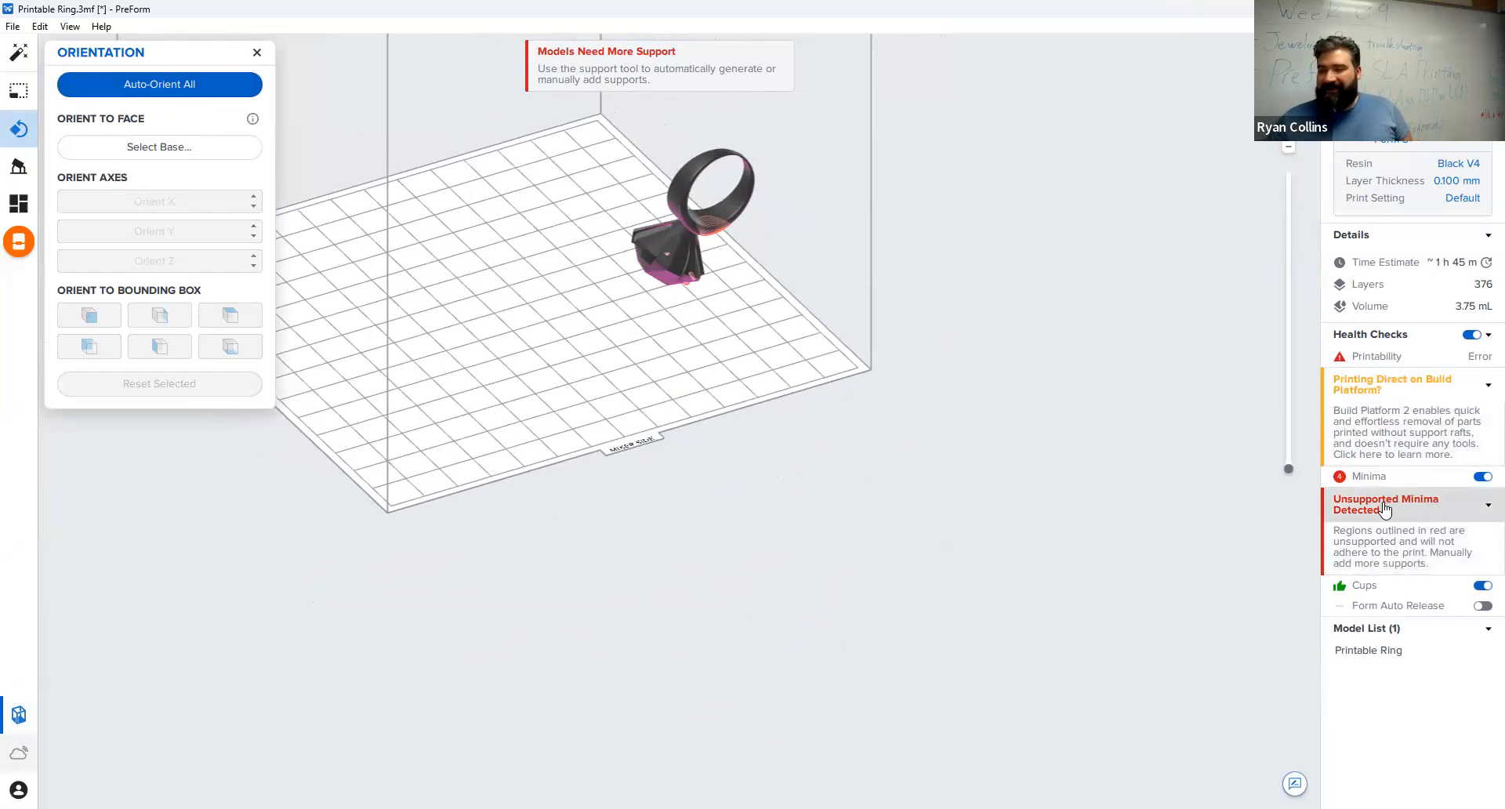
{"action": "mouse_move", "coordinate": [755, 362]}
{"action": "right_mouse_down"}
{"action": "mouse_move", "coordinate": [538, 157]}
{"action": "mouse_move", "coordinate": [638, 345]}
{"action": "mouse_move", "coordinate": [737, 360]}
{"action": "right_mouse_up"}
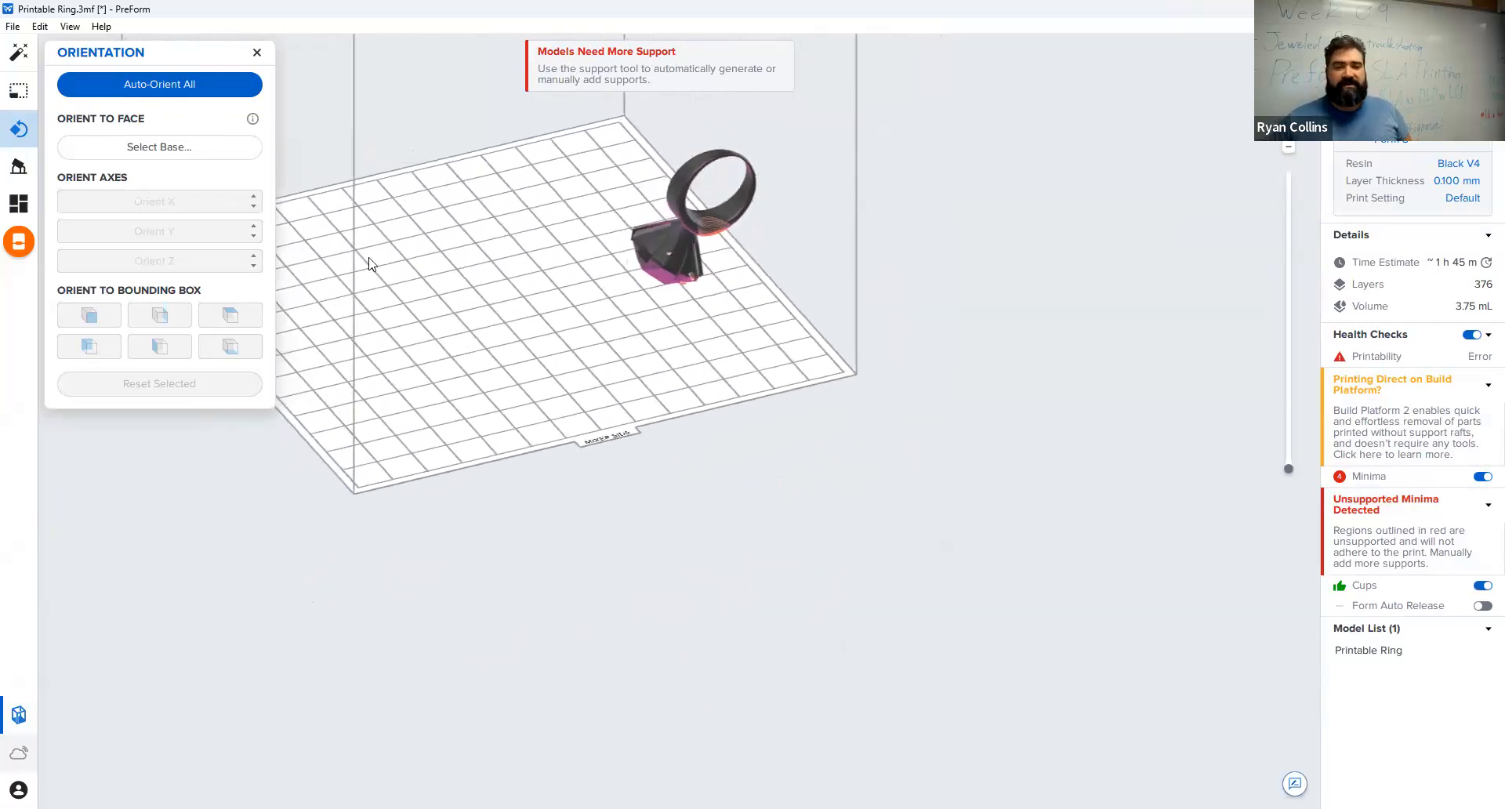
Look at the raft type options and auto-generate supports for the ring with a full raft at density 1.00.
{"action": "left_click", "coordinate": [19, 170]}
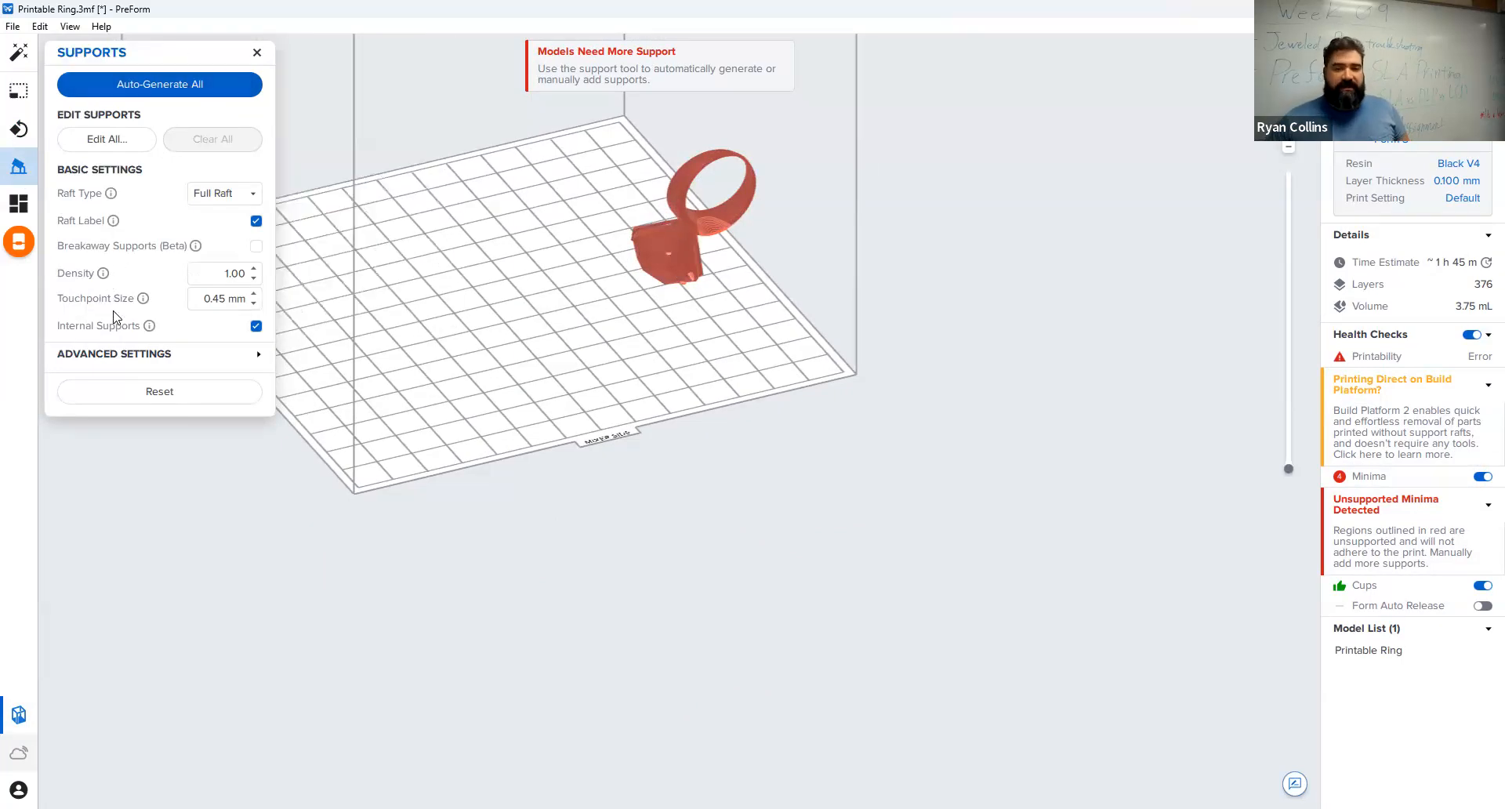
{"action": "left_click", "coordinate": [241, 199]}
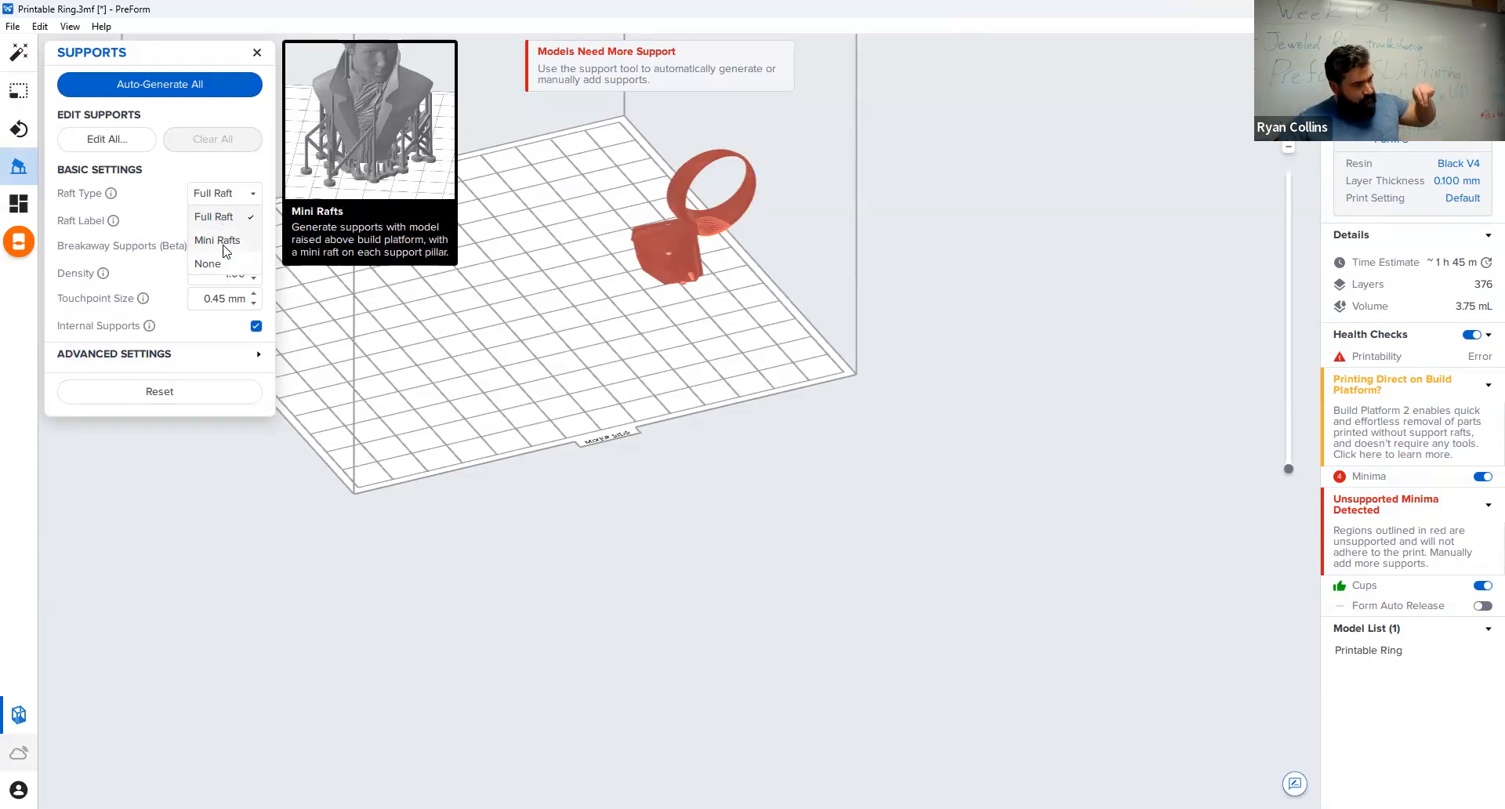
{"action": "left_click", "coordinate": [159, 222]}
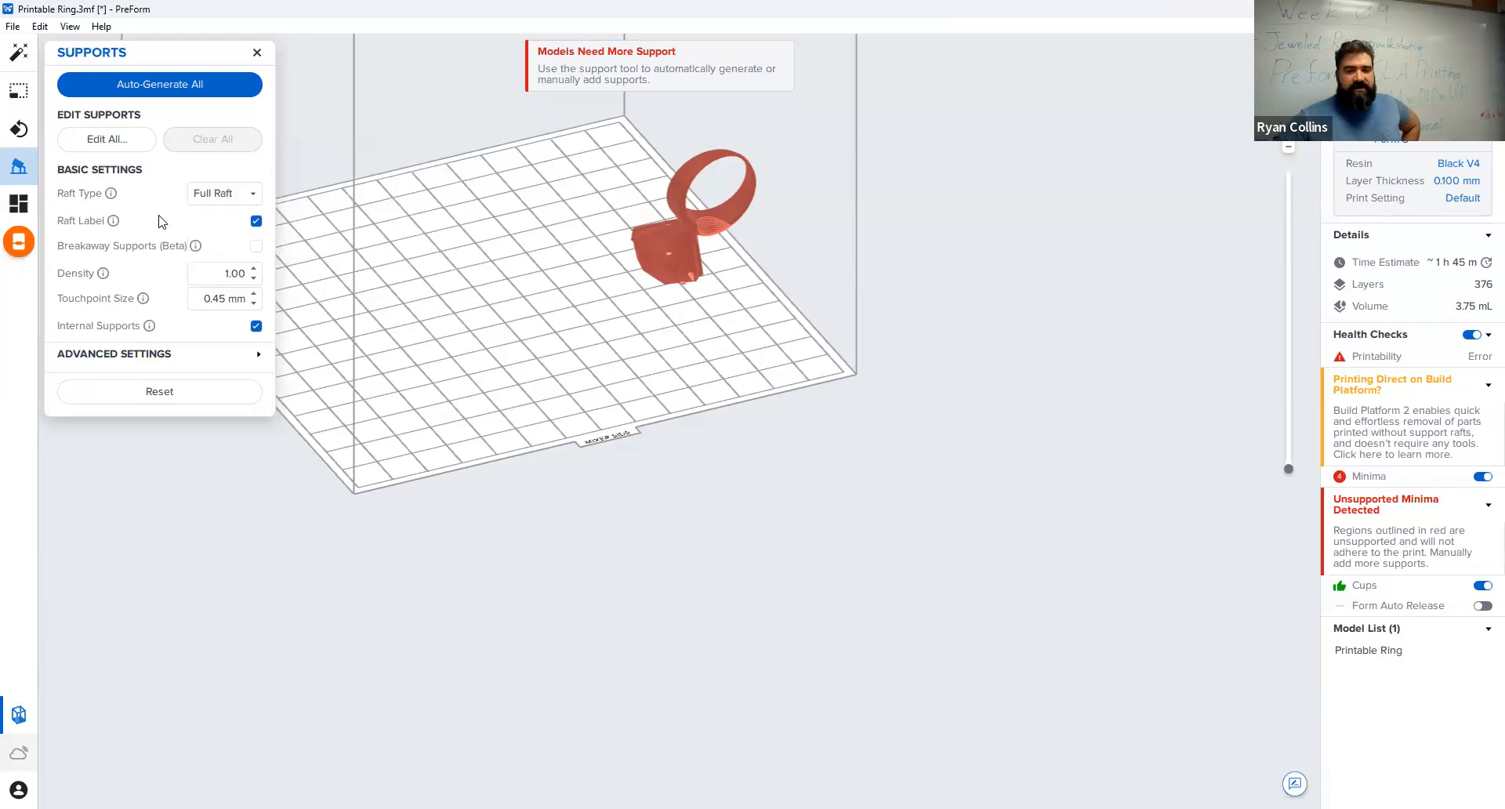
{"action": "left_click", "coordinate": [174, 86]}
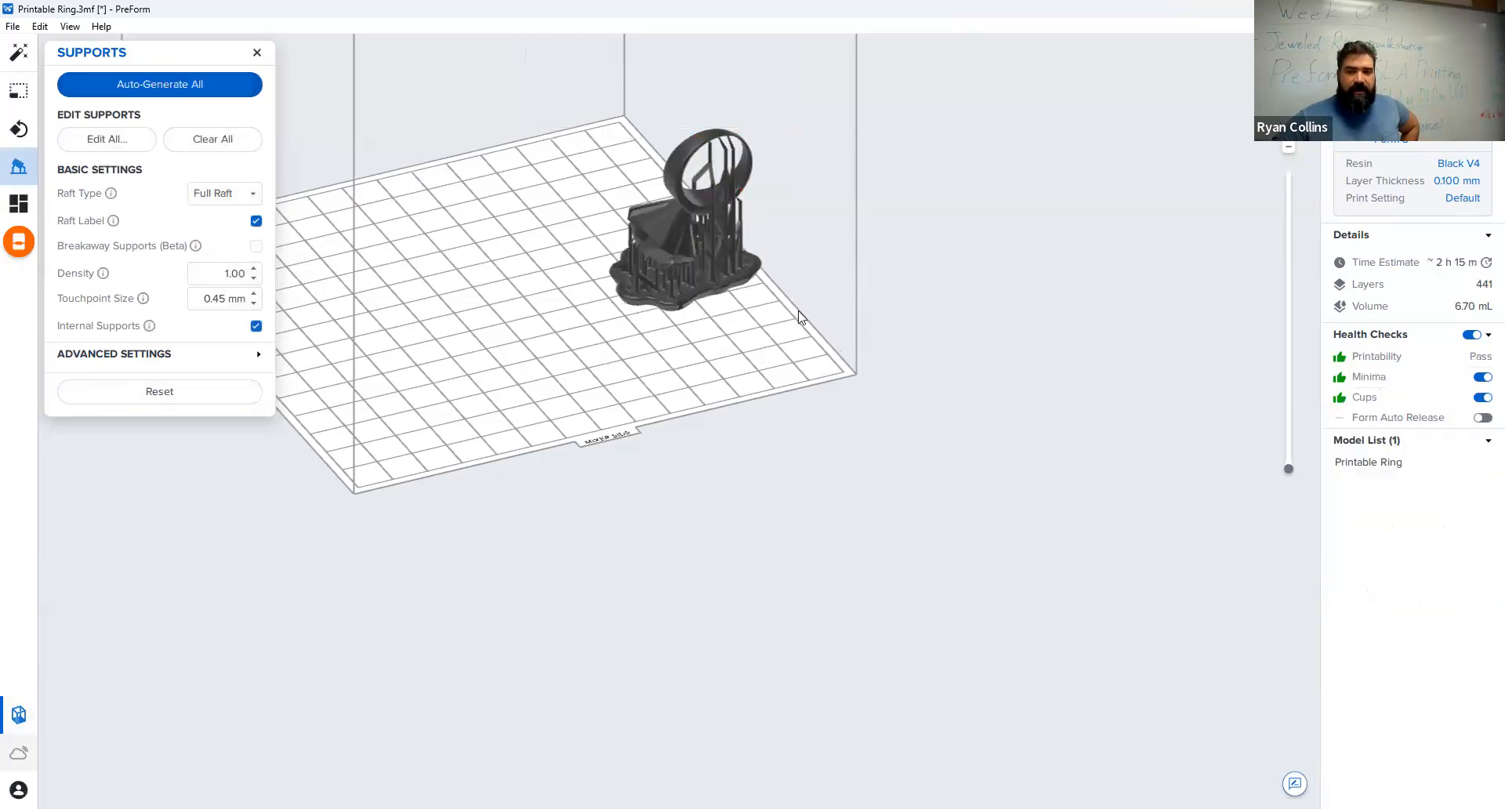
Examine the raft, the support pillars and their touchpoints on the gem and band from several angles.
{"action": "scroll", "coordinate": [800, 317], "scroll_direction": "up", "scroll_amount": 5}
{"action": "right_click_drag", "start_coordinate": [750, 368], "coordinate": [684, 343]}
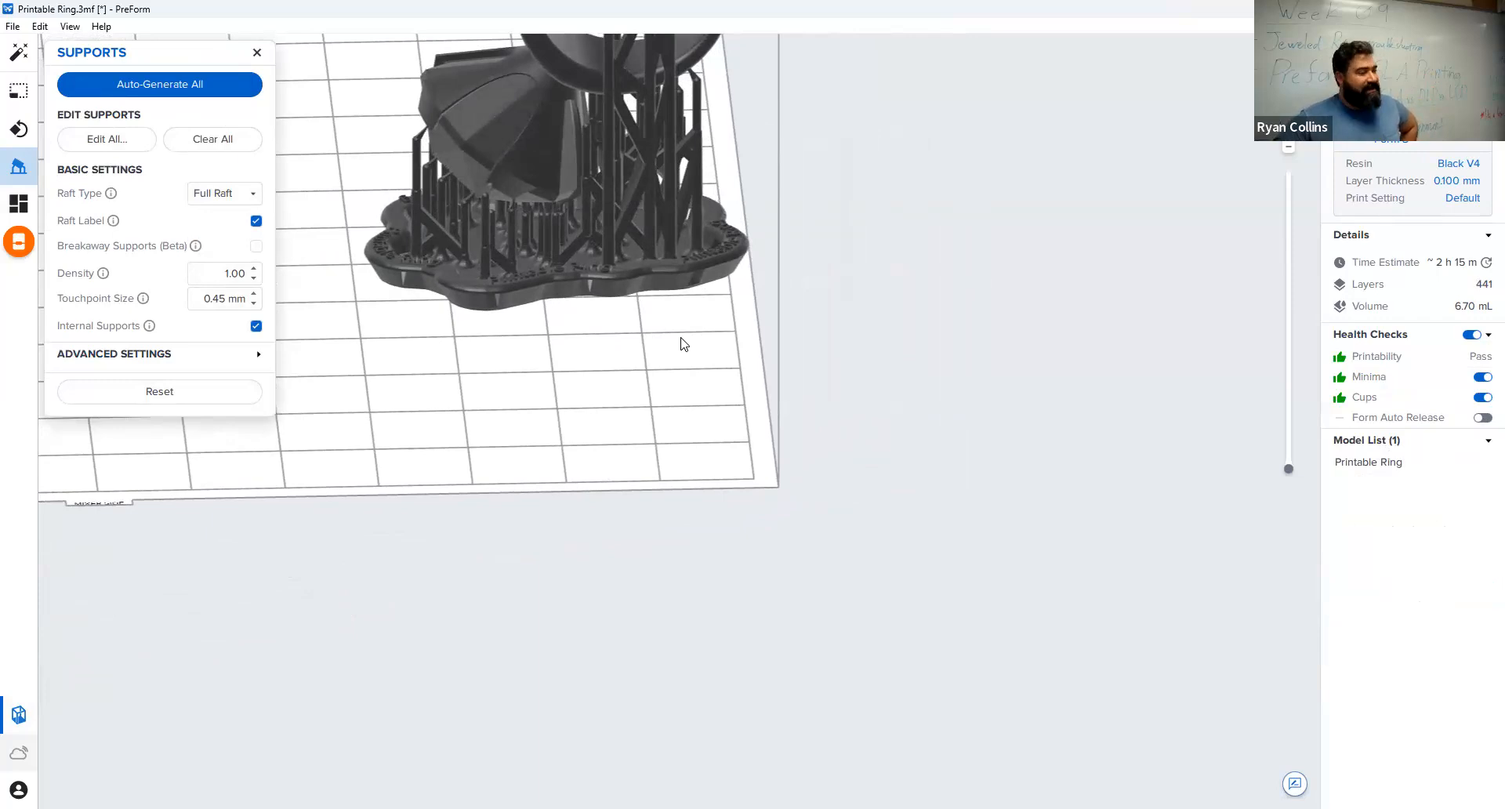
{"action": "right_click_drag", "start_coordinate": [684, 344], "coordinate": [666, 502]}
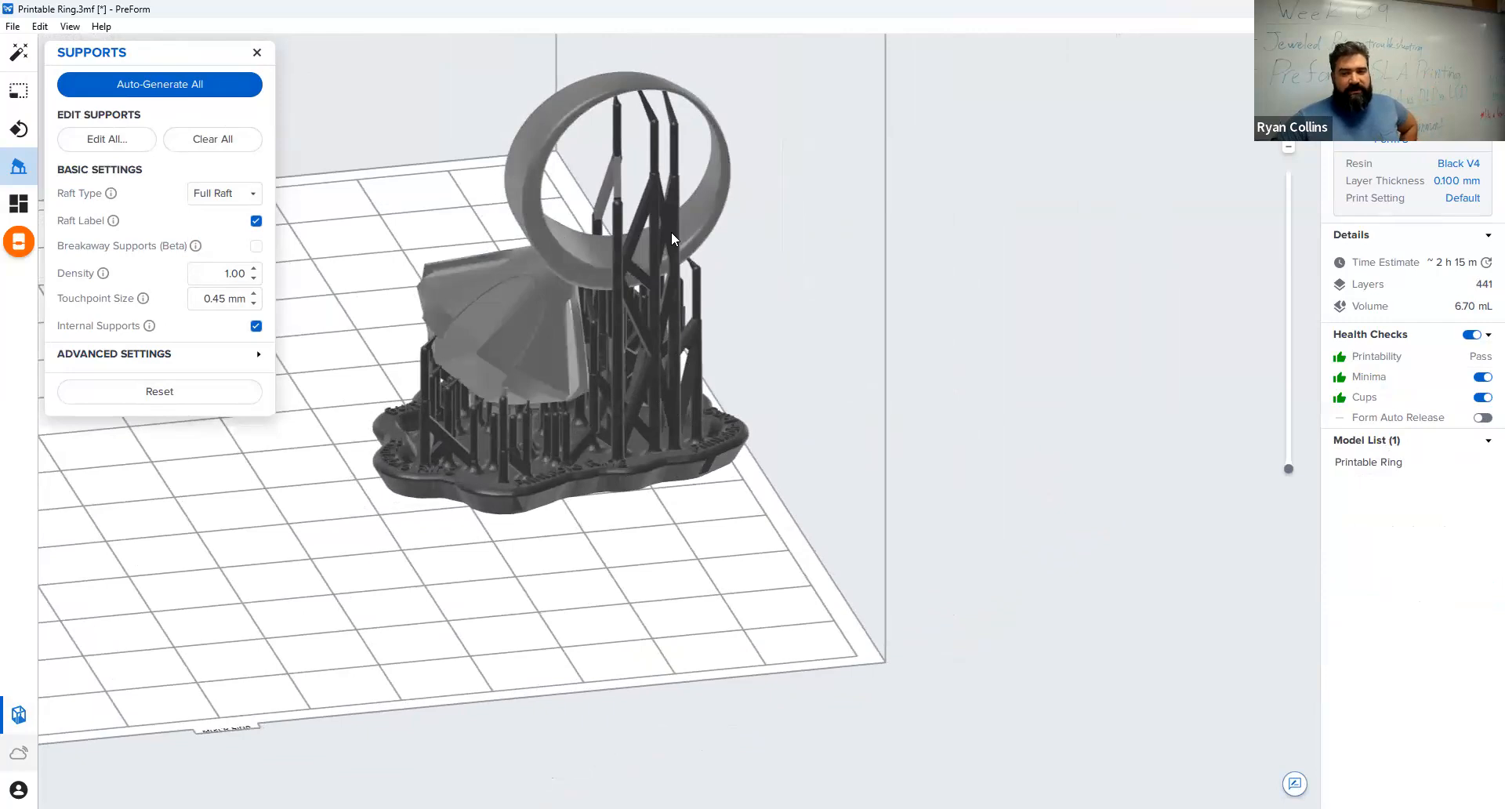
{"action": "right_click_drag", "start_coordinate": [611, 407], "coordinate": [524, 403]}
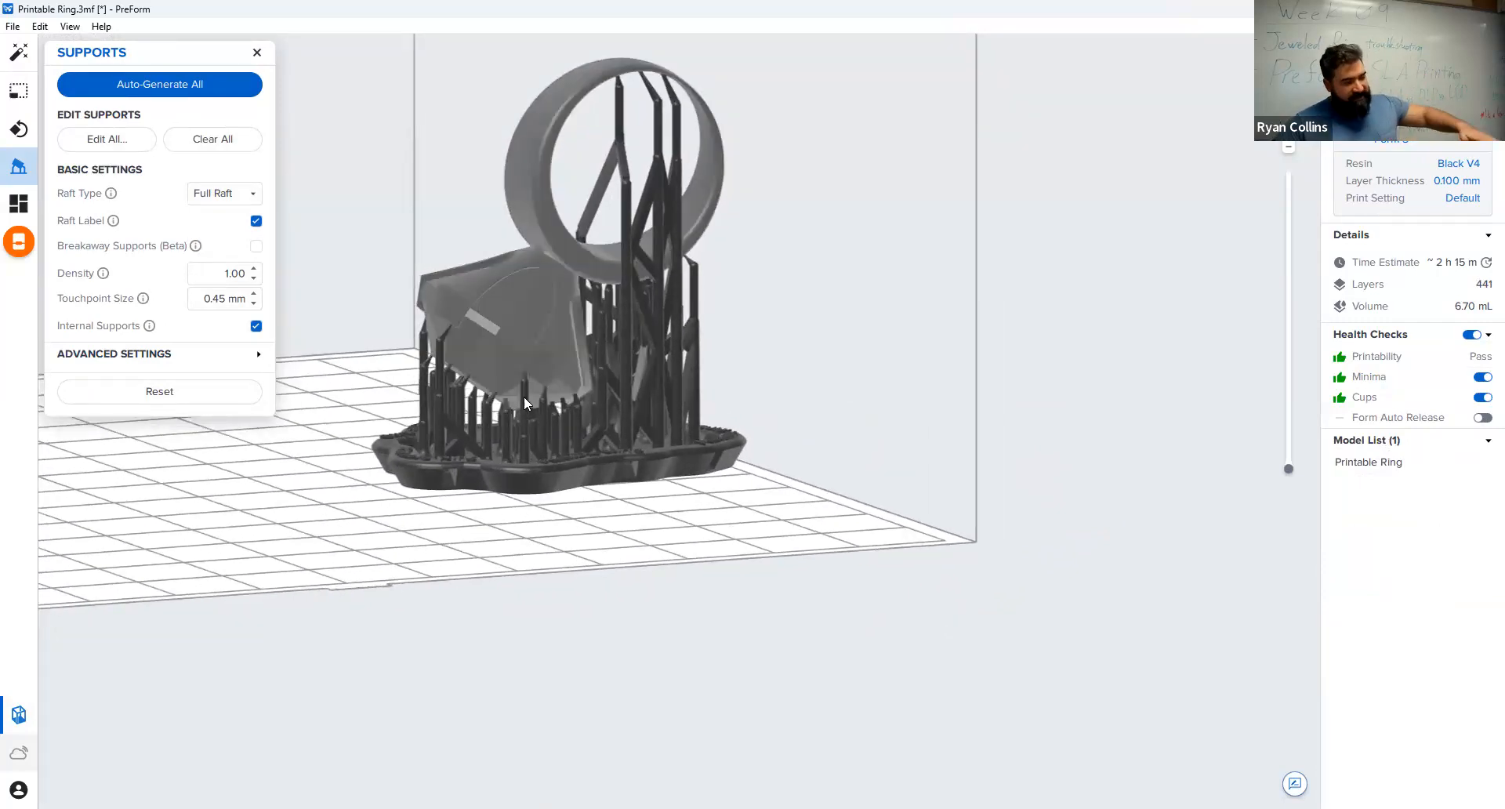
{"action": "scroll", "coordinate": [531, 430], "scroll_direction": "down", "scroll_amount": 2}
{"action": "scroll", "coordinate": [541, 427], "scroll_direction": "up", "scroll_amount": 8}
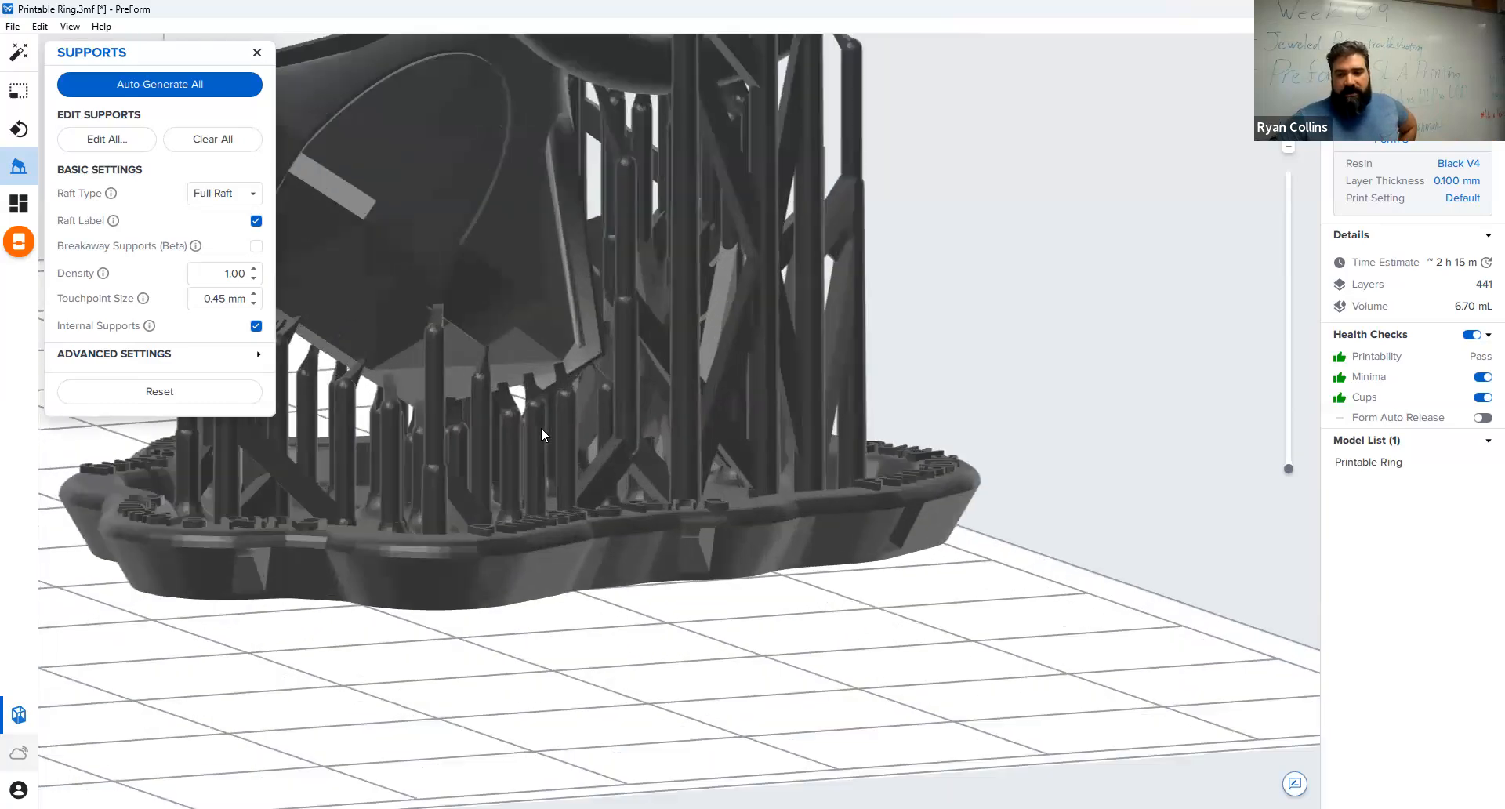
{"action": "right_click_drag", "start_coordinate": [502, 402], "coordinate": [809, 485]}
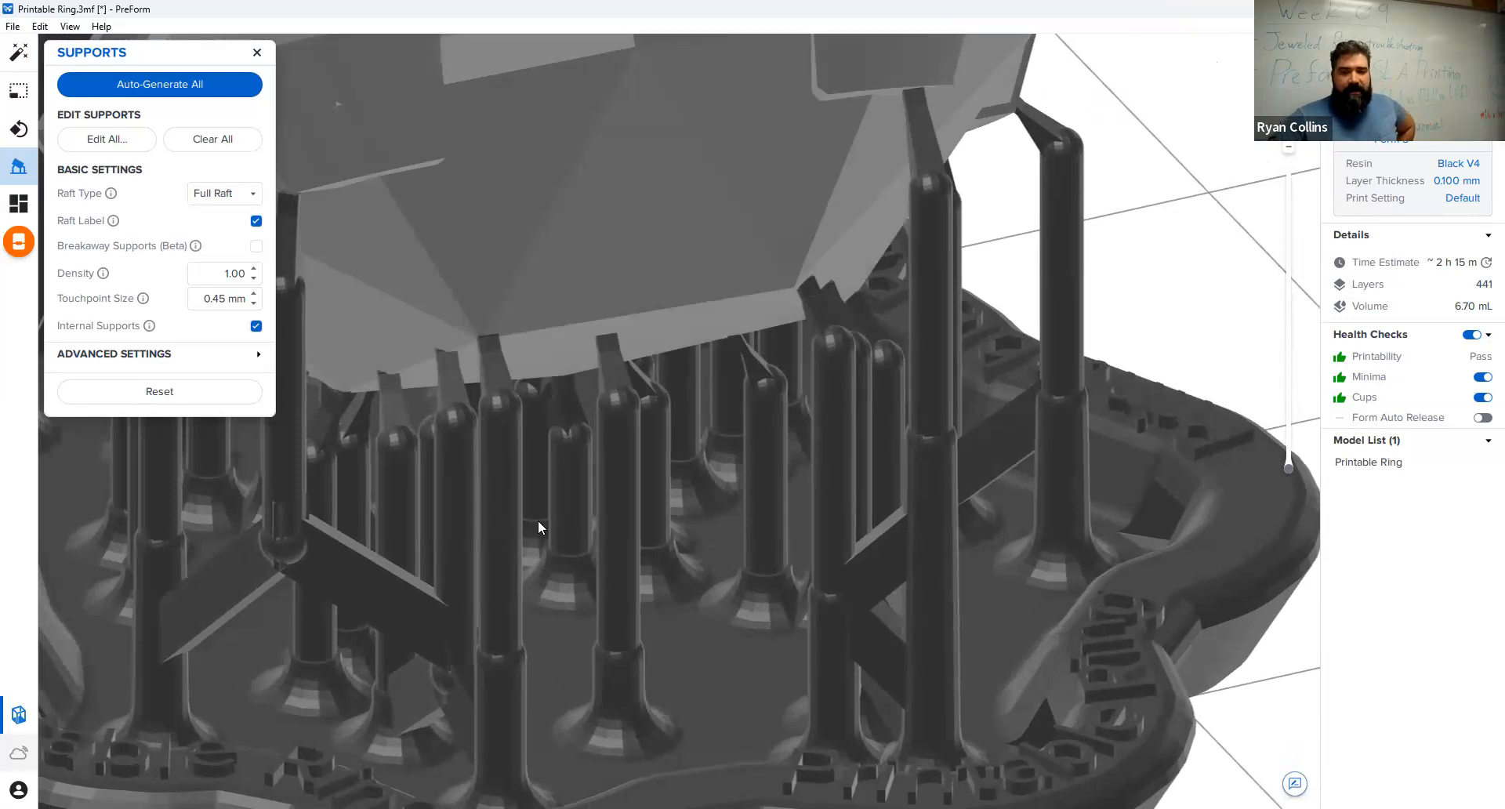
{"action": "scroll", "coordinate": [536, 511], "scroll_direction": "down", "scroll_amount": 10}
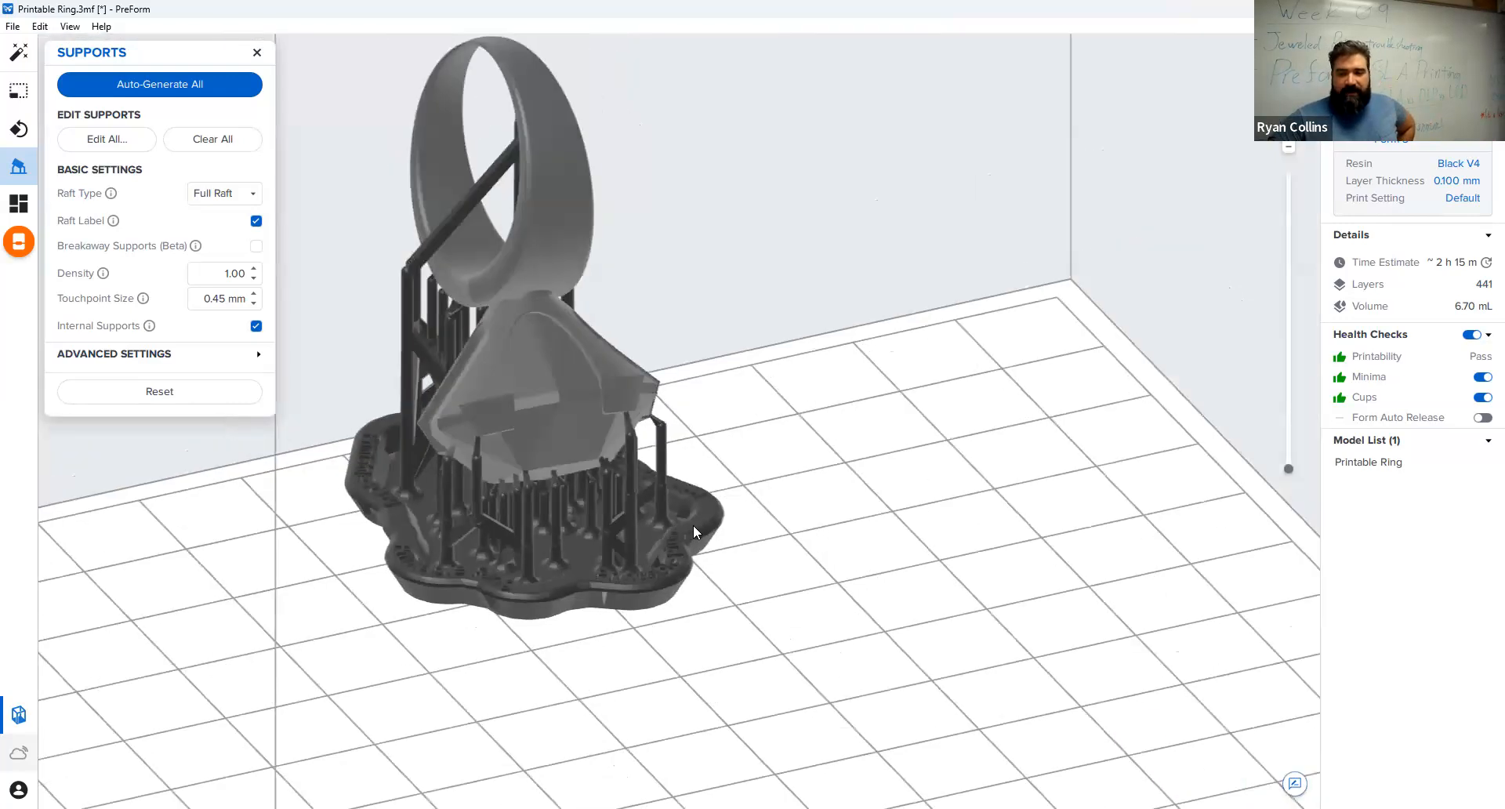
{"action": "right_click_drag", "start_coordinate": [693, 524], "coordinate": [376, 424]}
Set the raft type to Mini Rafts and auto-generate the ring's supports again.
{"action": "left_click", "coordinate": [235, 196]}
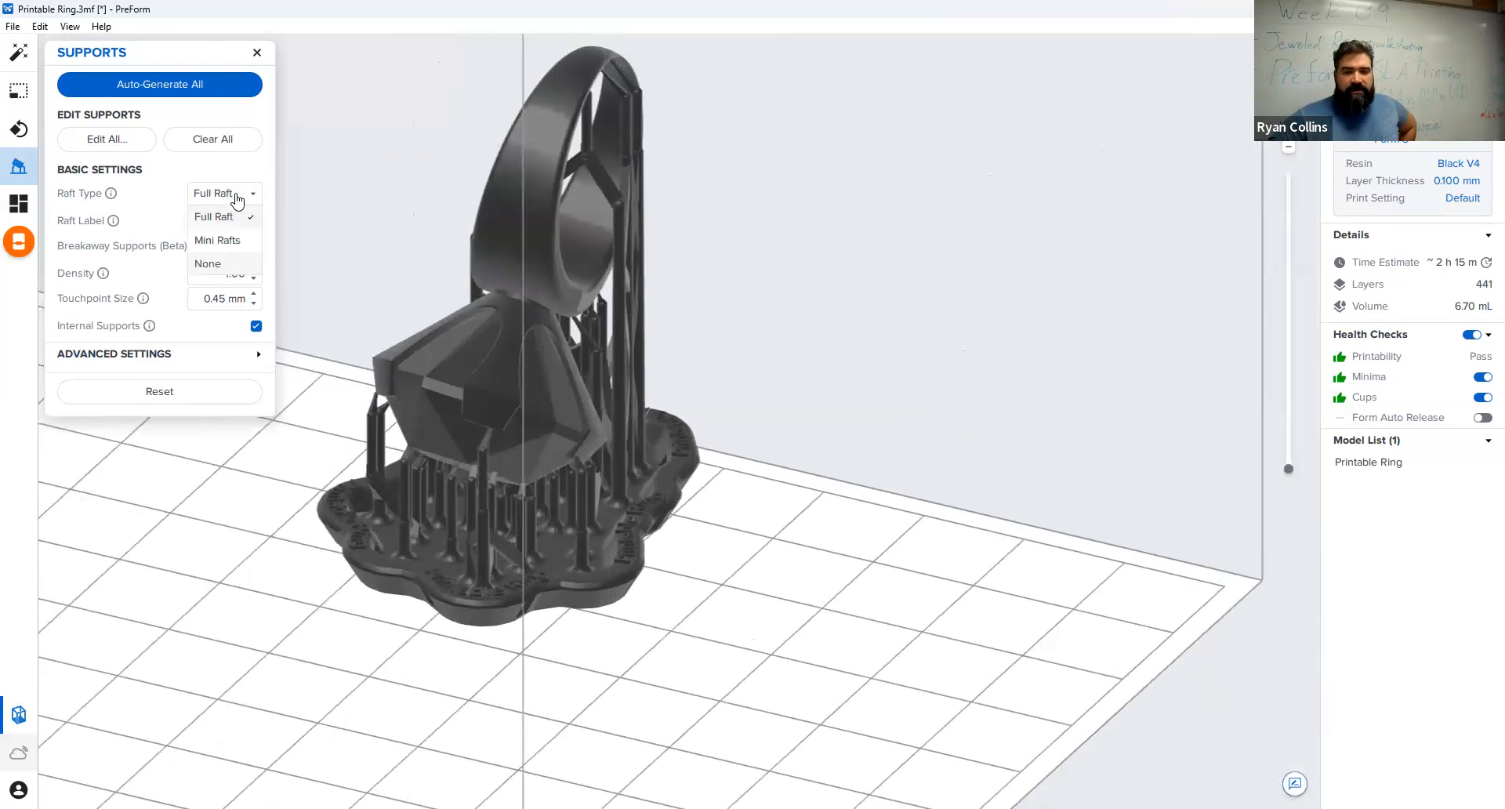
{"action": "left_click", "coordinate": [226, 240]}
{"action": "left_click", "coordinate": [198, 88]}
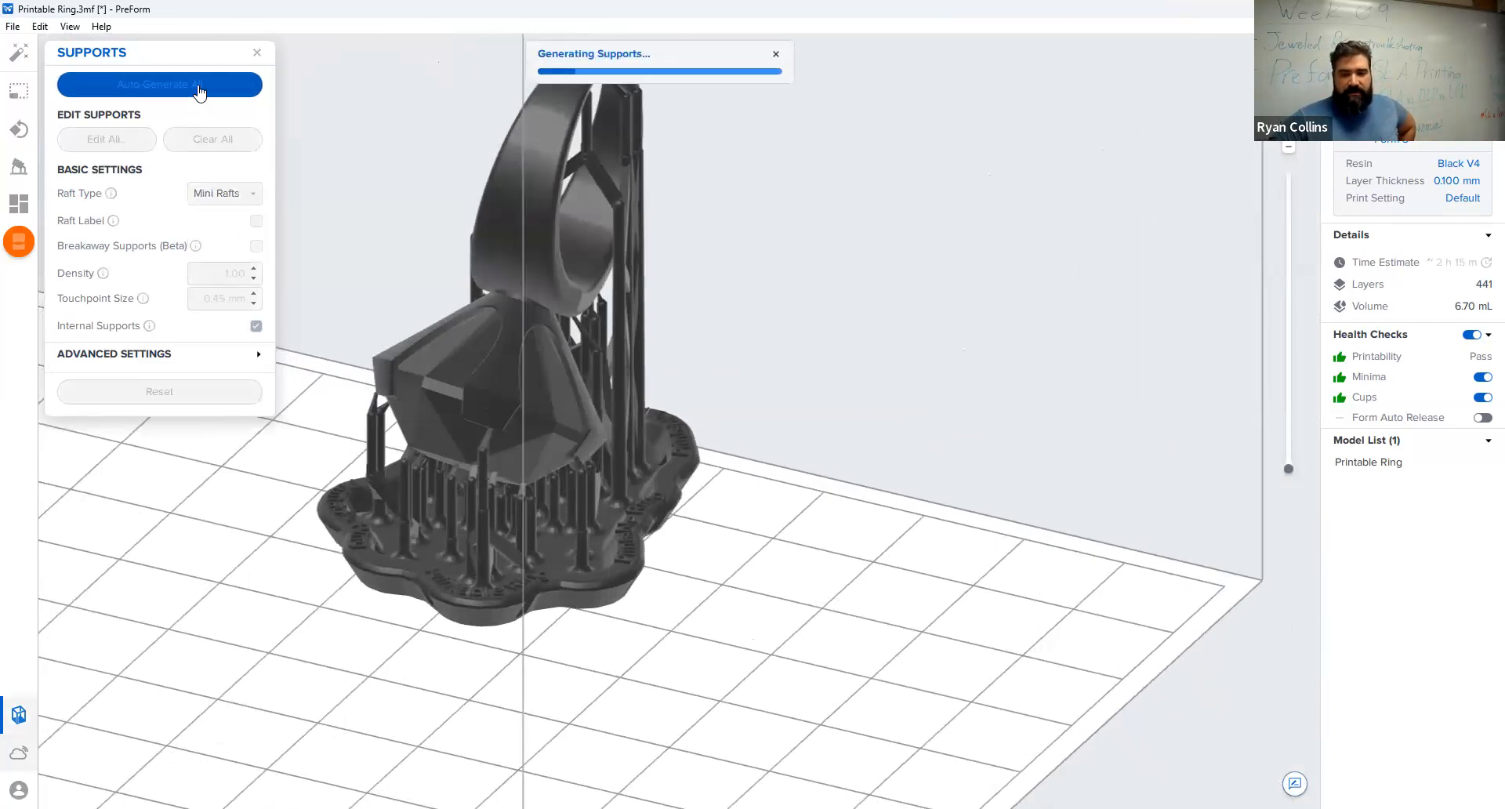
{"action": "right_click_drag", "start_coordinate": [690, 635], "coordinate": [555, 639]}
{"action": "right_click_drag", "start_coordinate": [556, 638], "coordinate": [615, 641]}
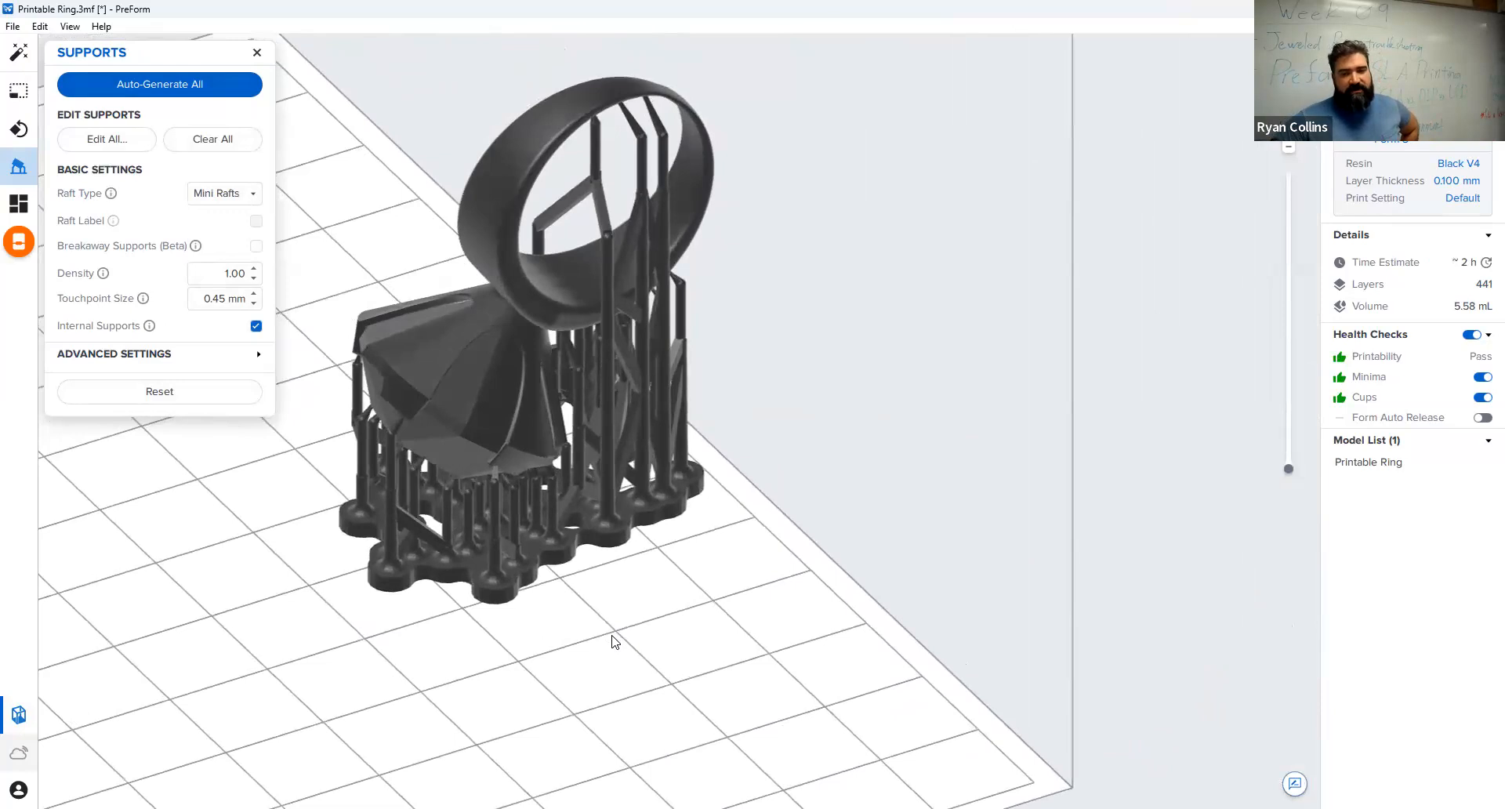
Set the raft type to Full Raft and the support density to 0.50, and regenerate the ring's supports.
{"action": "left_click", "coordinate": [227, 193]}
{"action": "left_click", "coordinate": [226, 213]}
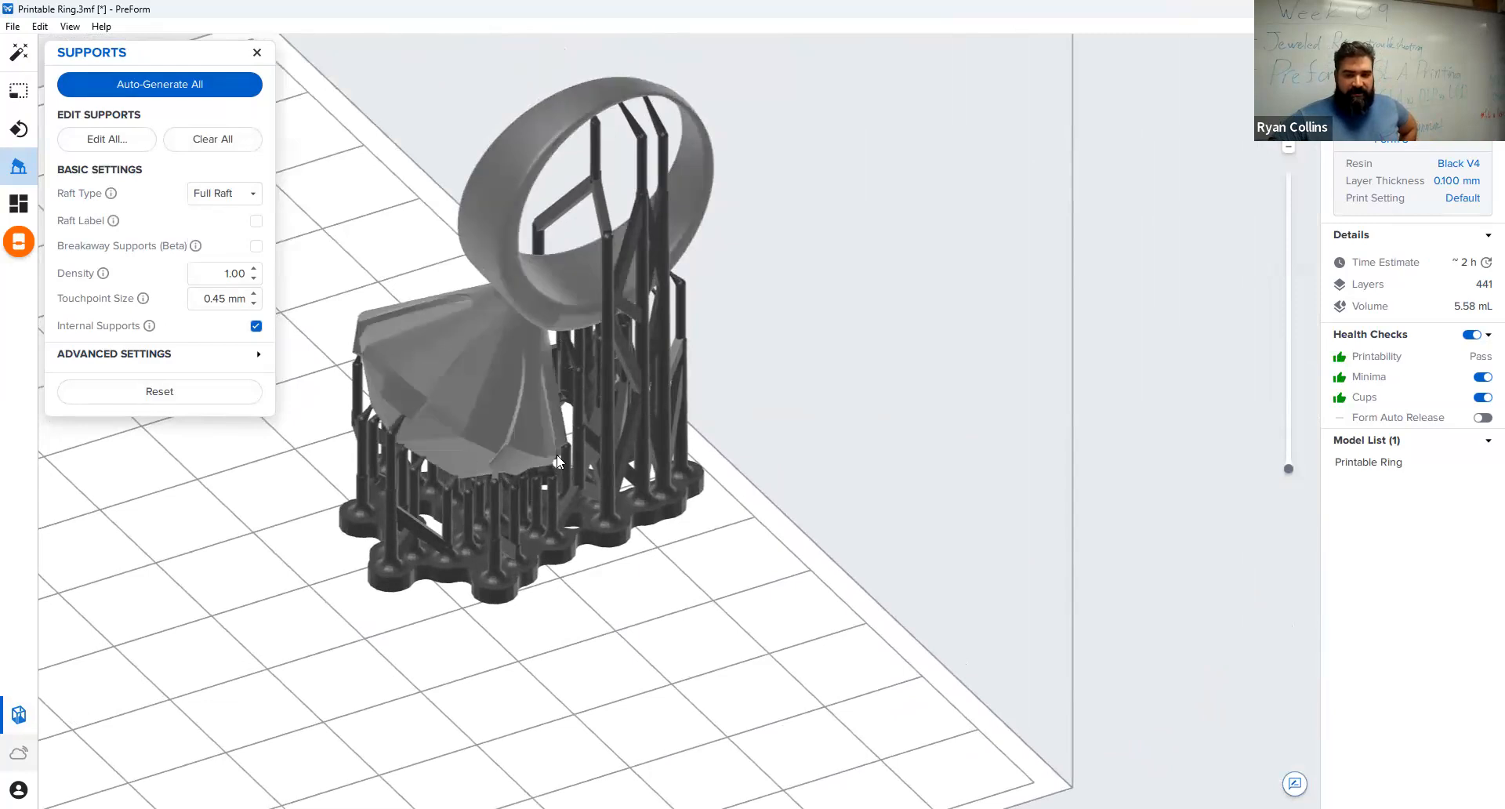
{"action": "double_click", "coordinate": [235, 273]}
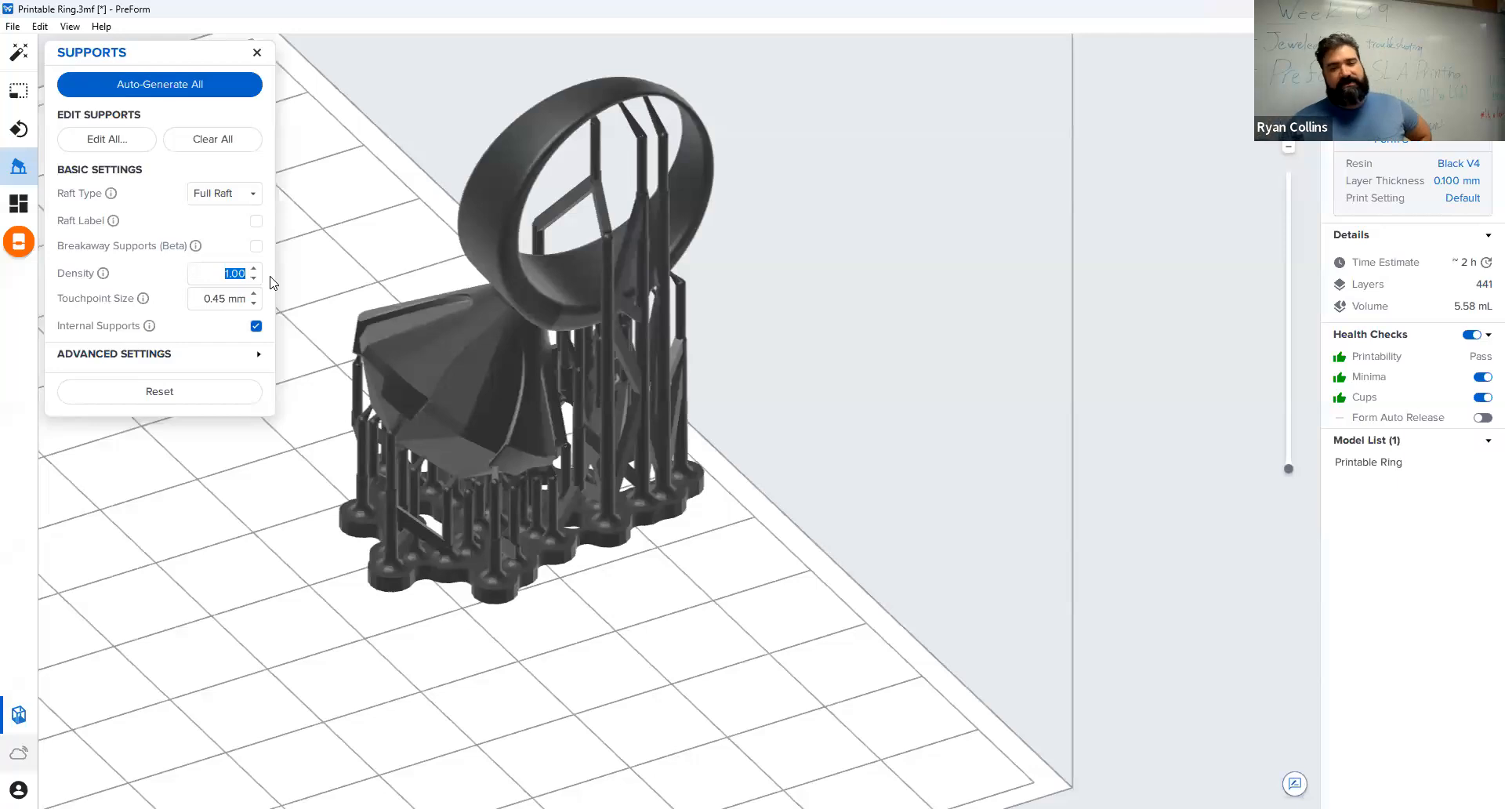
{"action": "type", "text": ".5"}
{"action": "key", "text": "Return"}
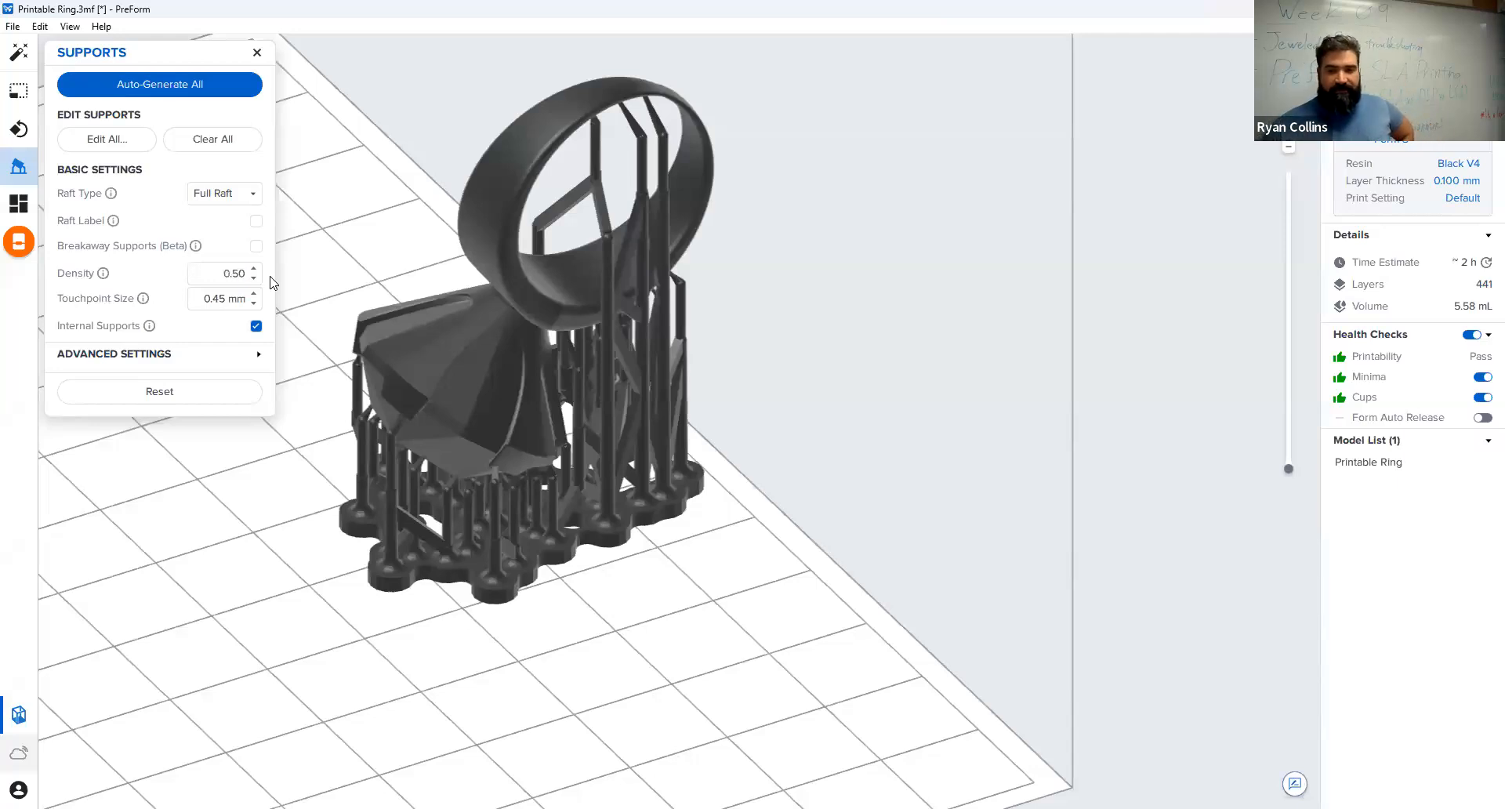
{"action": "left_click", "coordinate": [157, 89]}
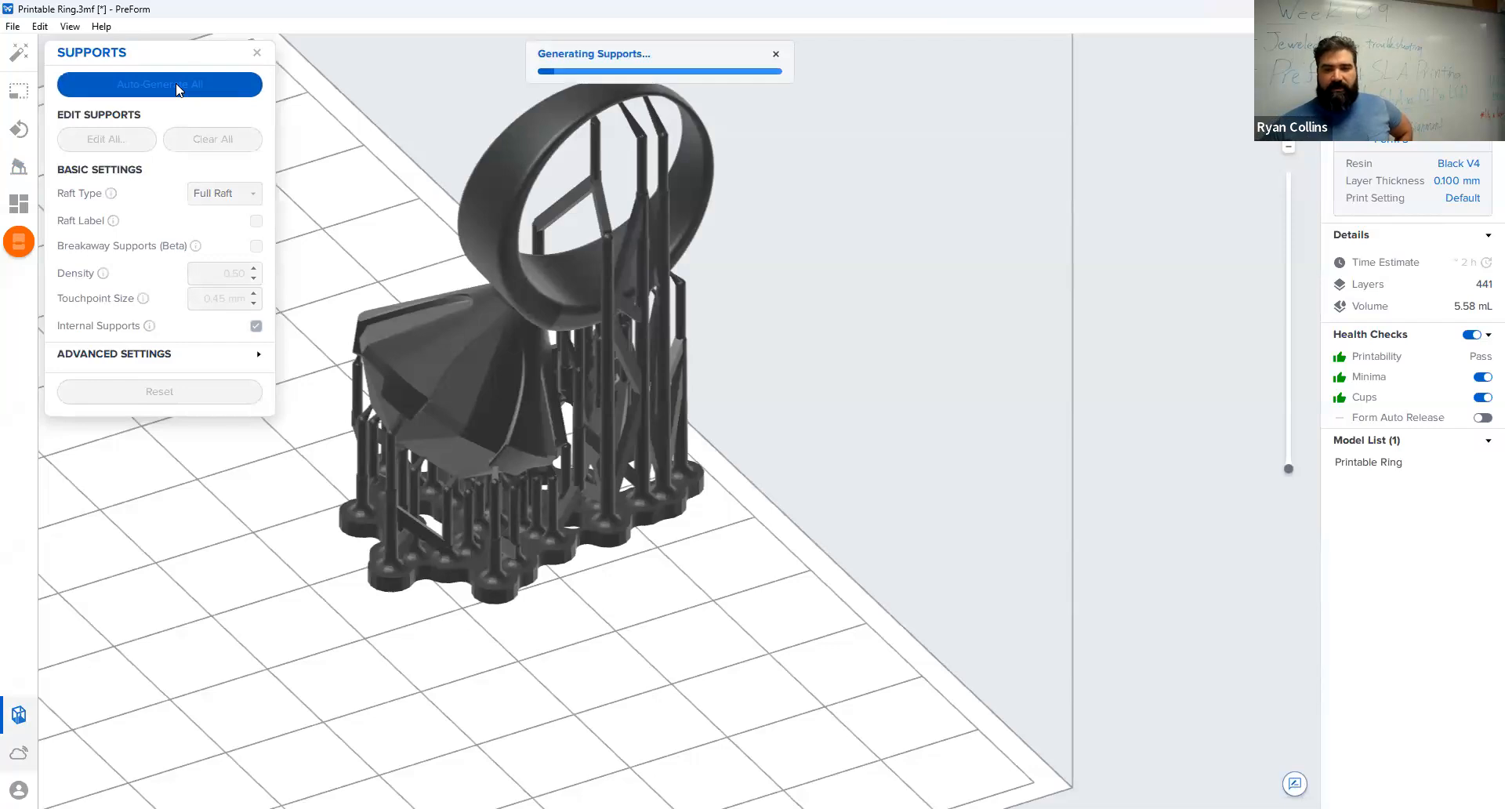
{"action": "right_click_drag", "start_coordinate": [594, 594], "coordinate": [492, 562]}
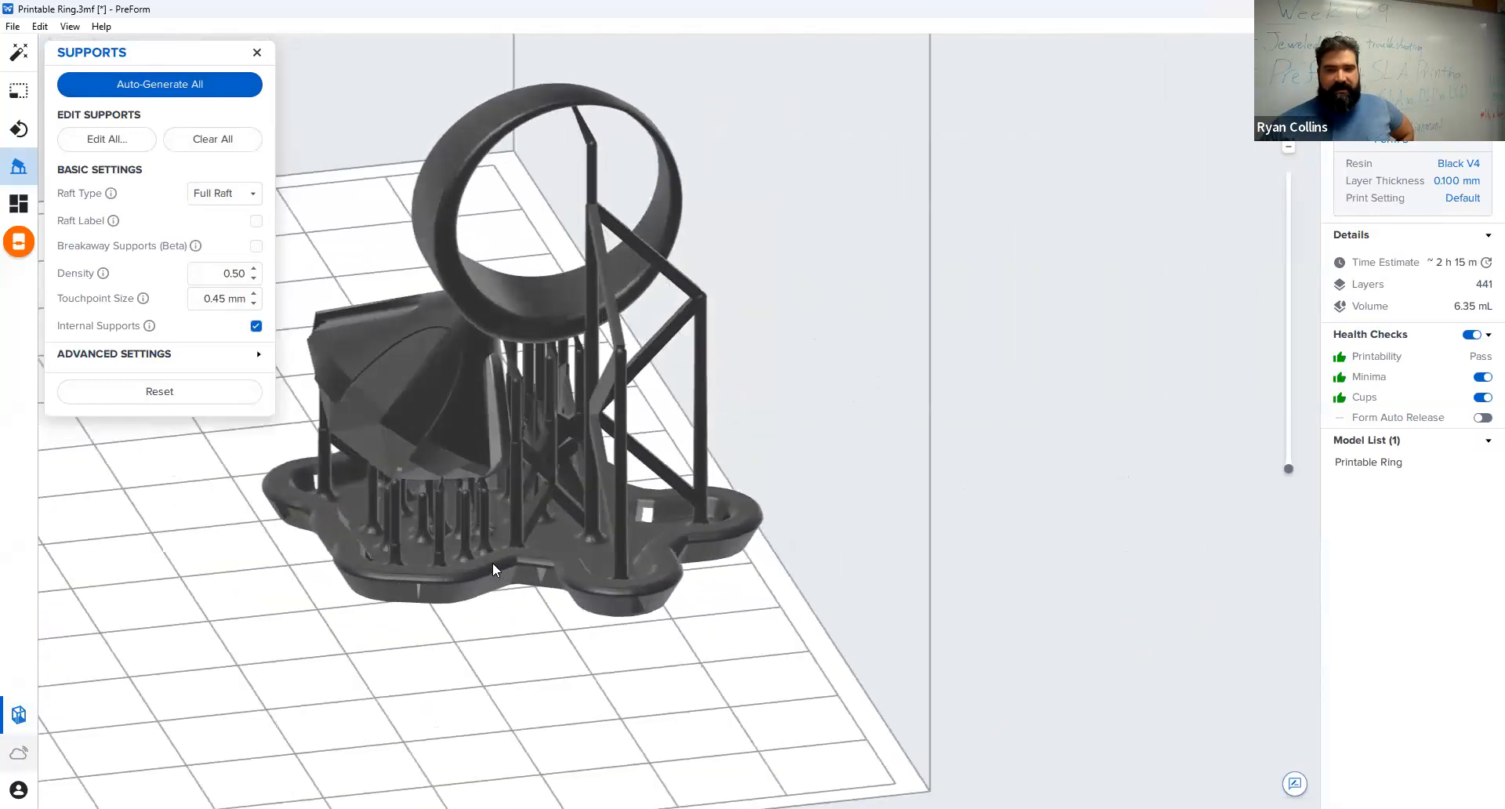
Auto-orient the ring once more and auto-generate supports for the new orientation, checking them from several angles.
{"action": "left_click", "coordinate": [18, 128]}
{"action": "left_click", "coordinate": [180, 84]}
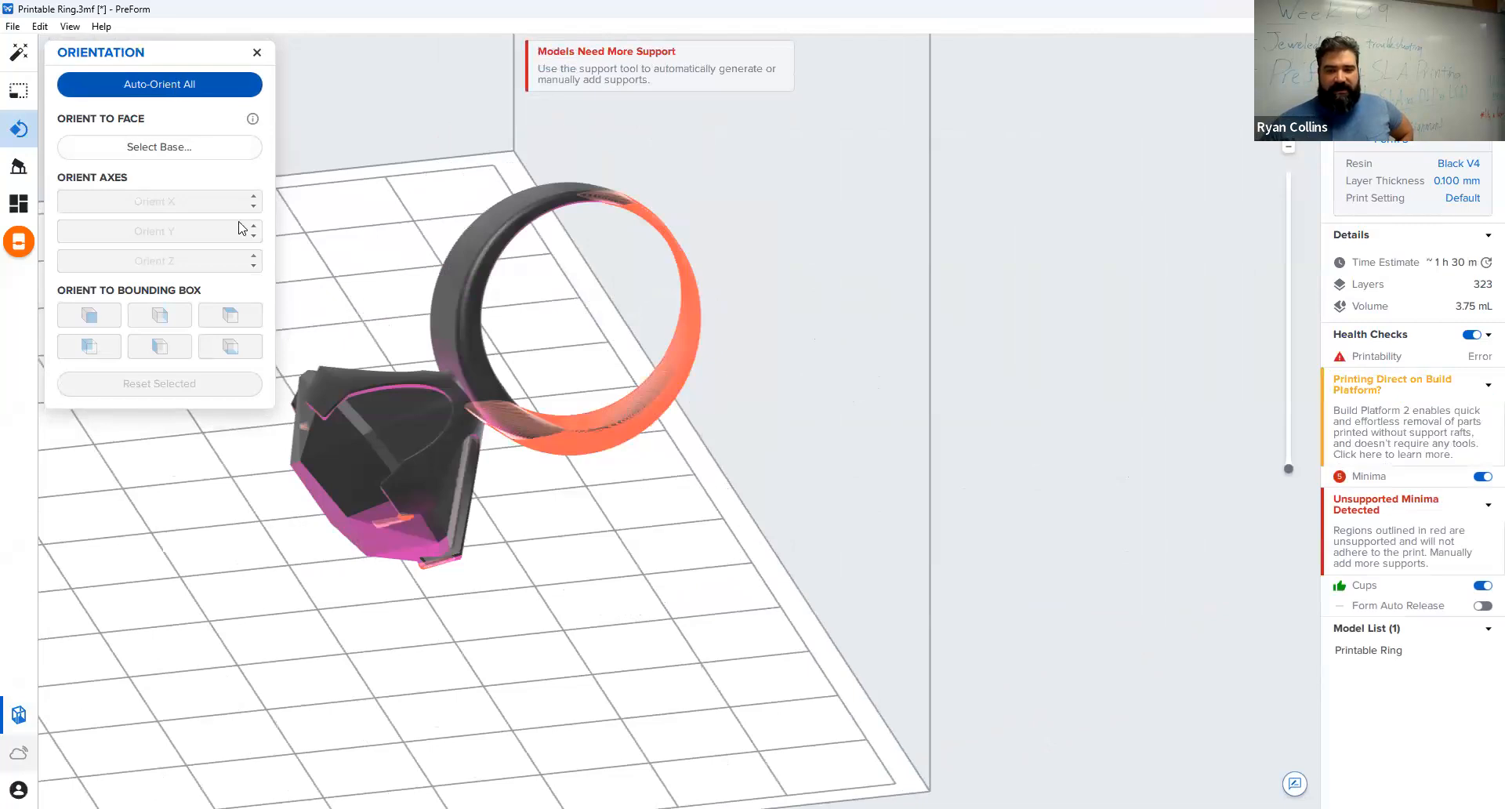
{"action": "right_click_drag", "start_coordinate": [625, 633], "coordinate": [561, 574]}
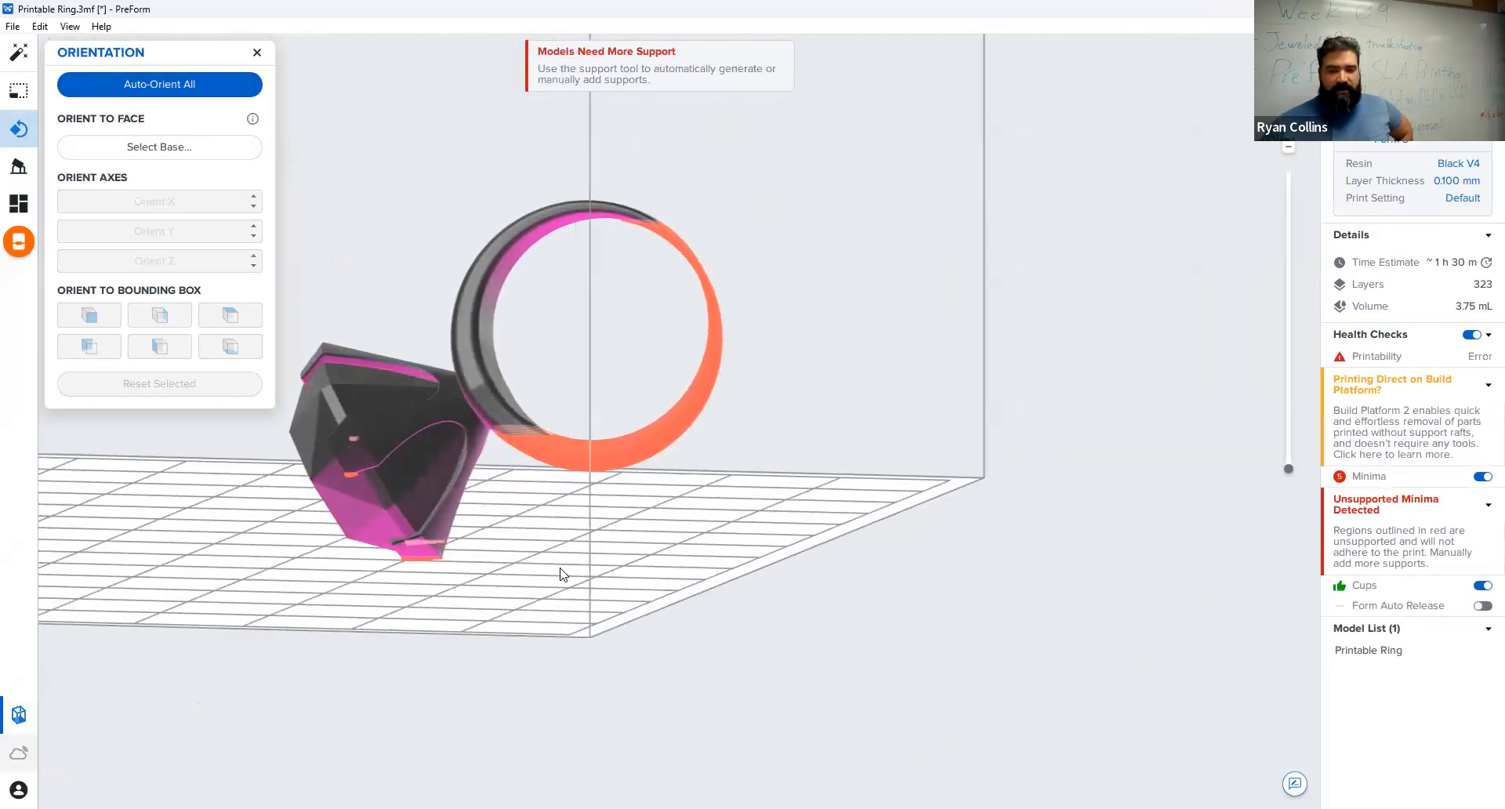
{"action": "left_click", "coordinate": [18, 166]}
{"action": "left_click", "coordinate": [145, 83]}
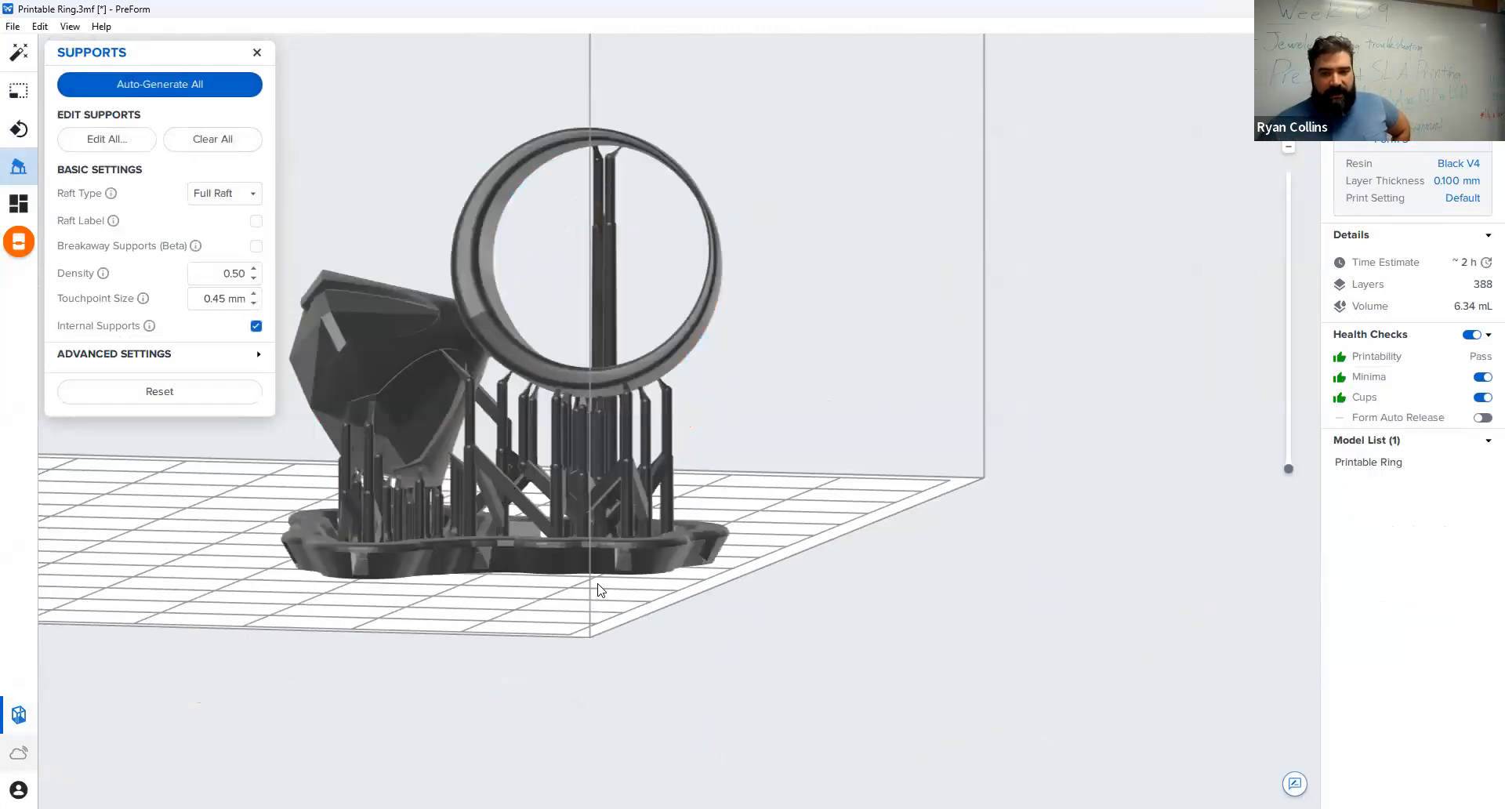
{"action": "right_click_drag", "start_coordinate": [746, 521], "coordinate": [964, 560]}
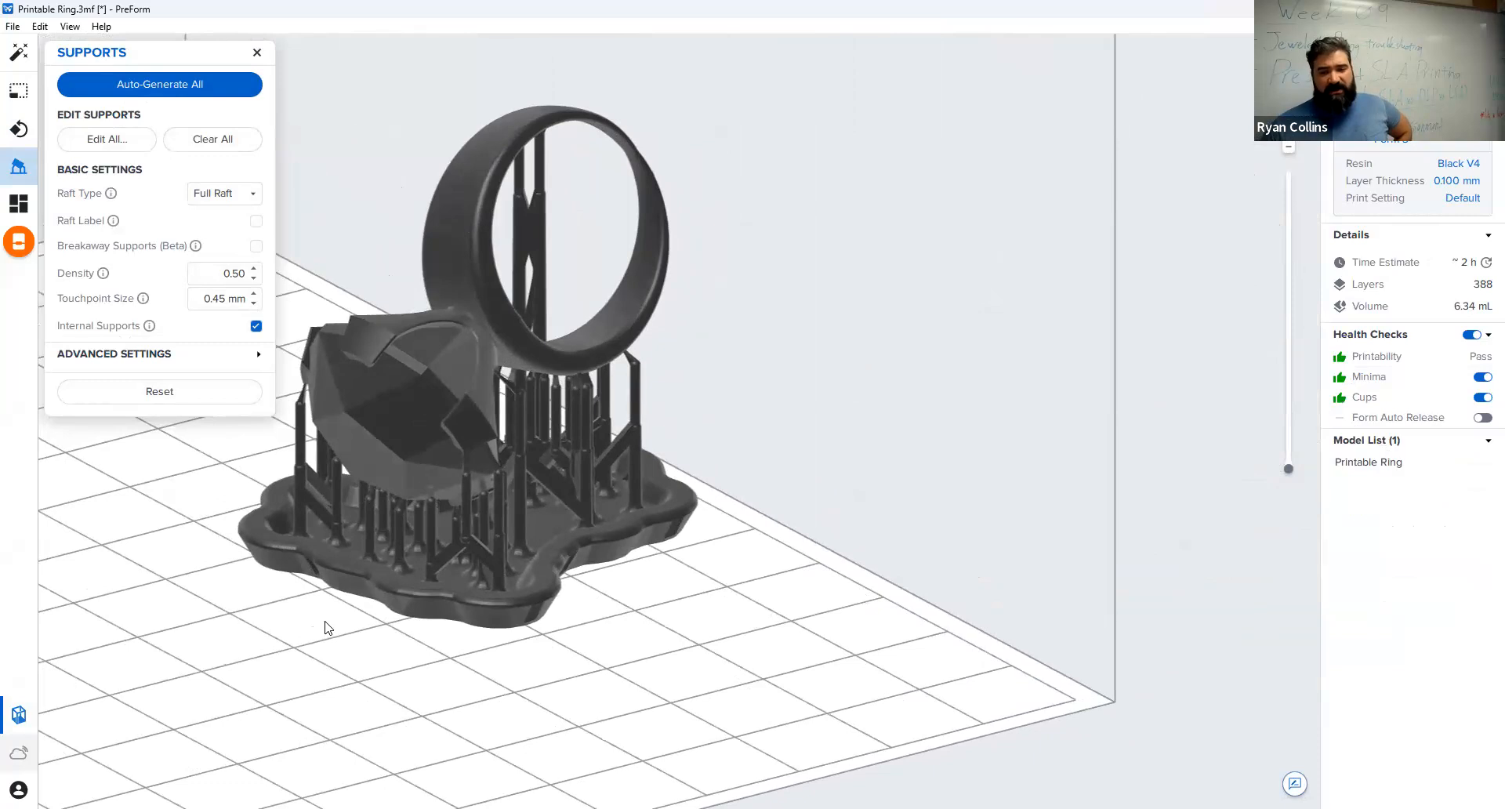
{"action": "middle_click_drag", "start_coordinate": [315, 637], "coordinate": [458, 638]}
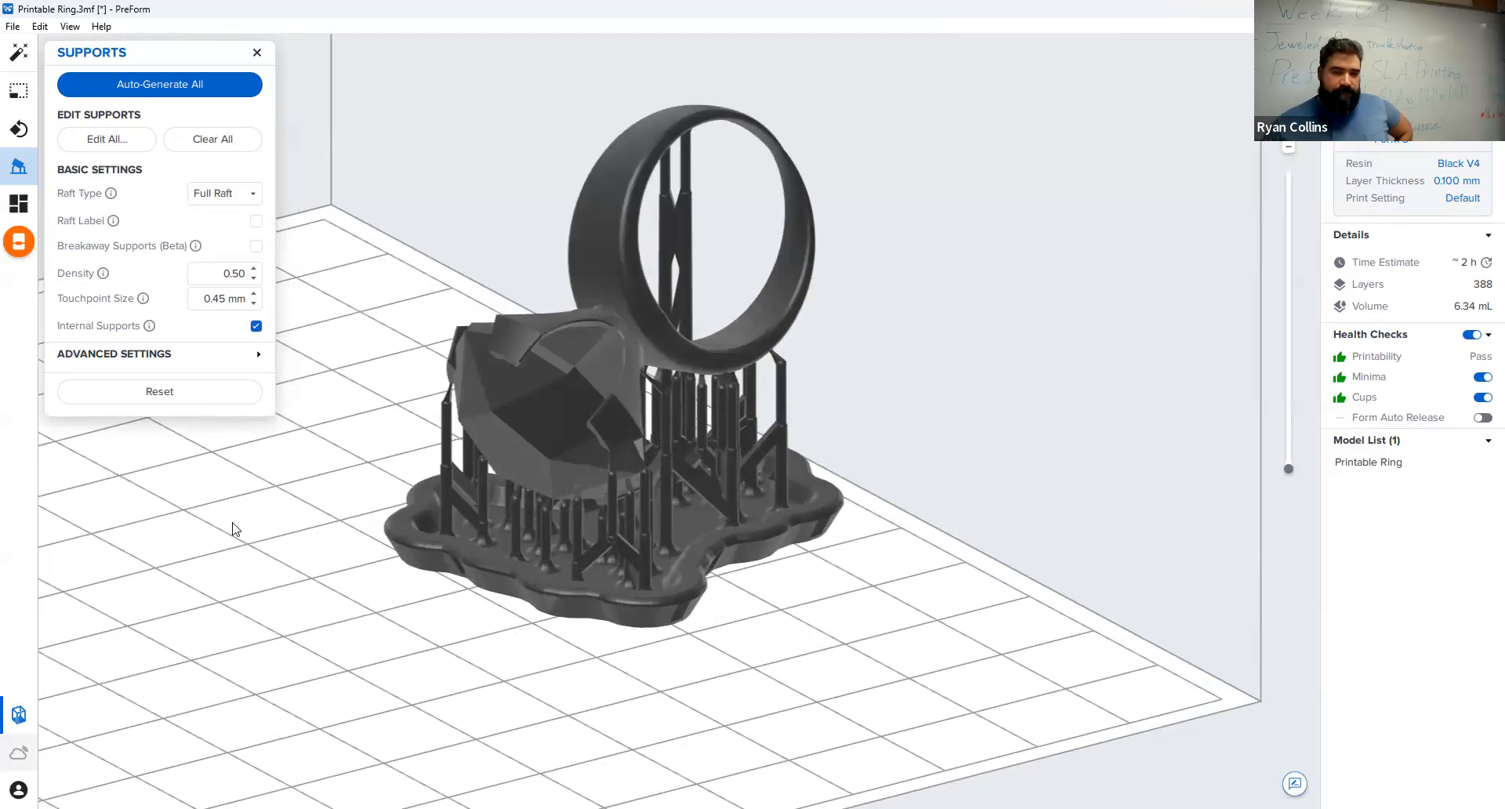
Automatically lay out the supported ring on the build platform with 1.0 mm model spacing.
{"action": "left_click", "coordinate": [12, 211]}
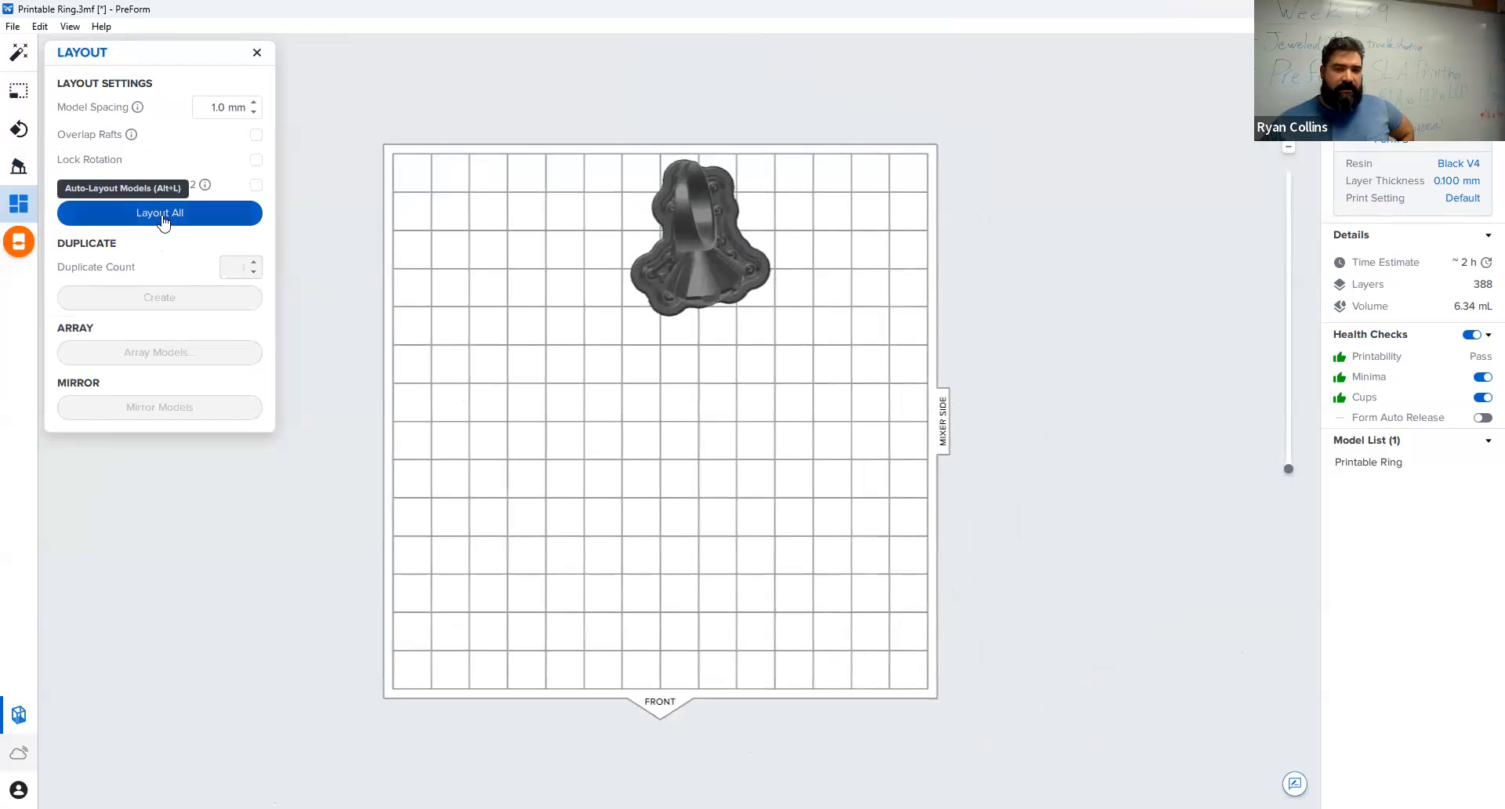
{"action": "left_click", "coordinate": [162, 217]}
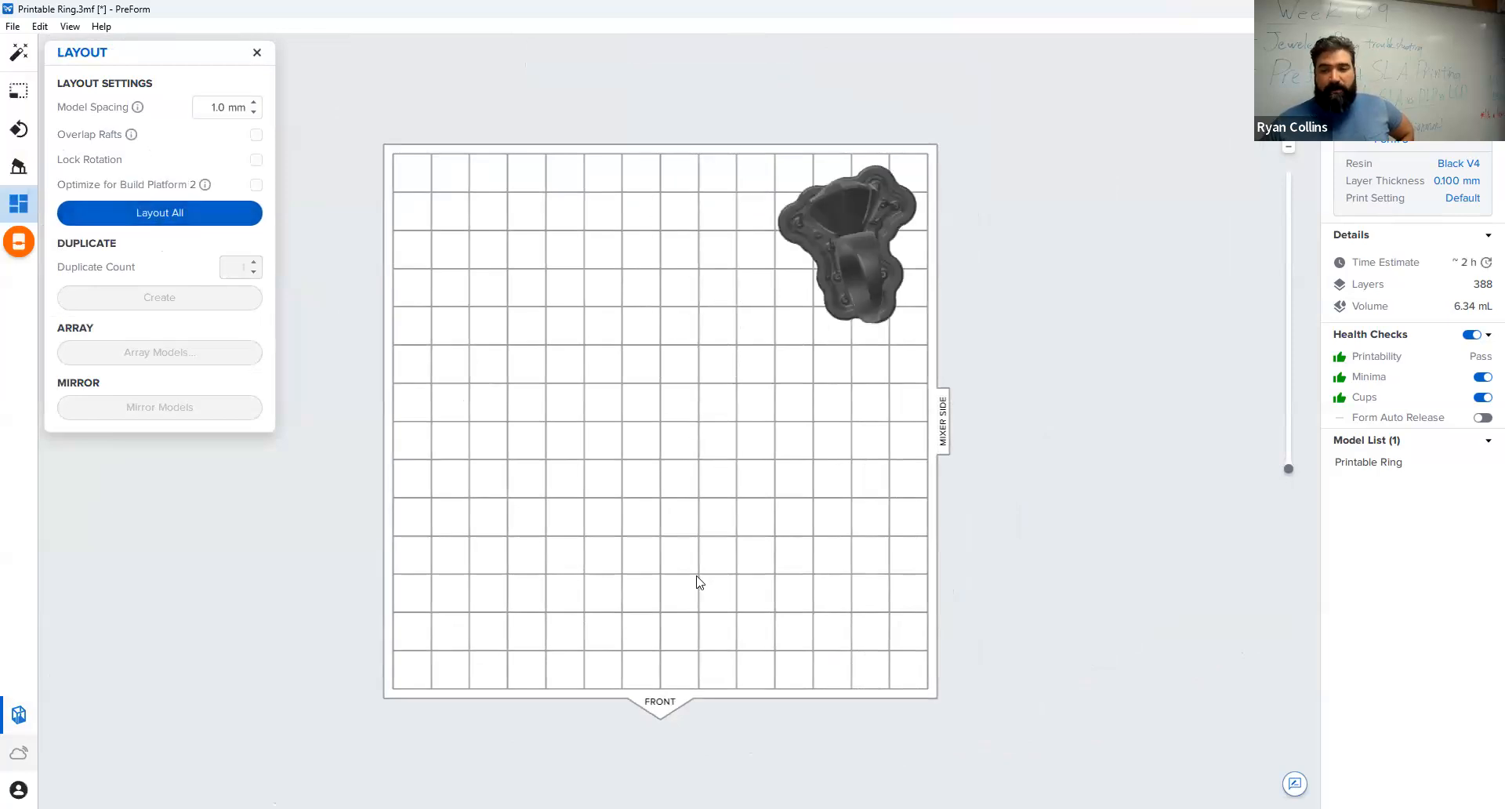
{"action": "right_click_drag", "start_coordinate": [665, 554], "coordinate": [604, 367]}
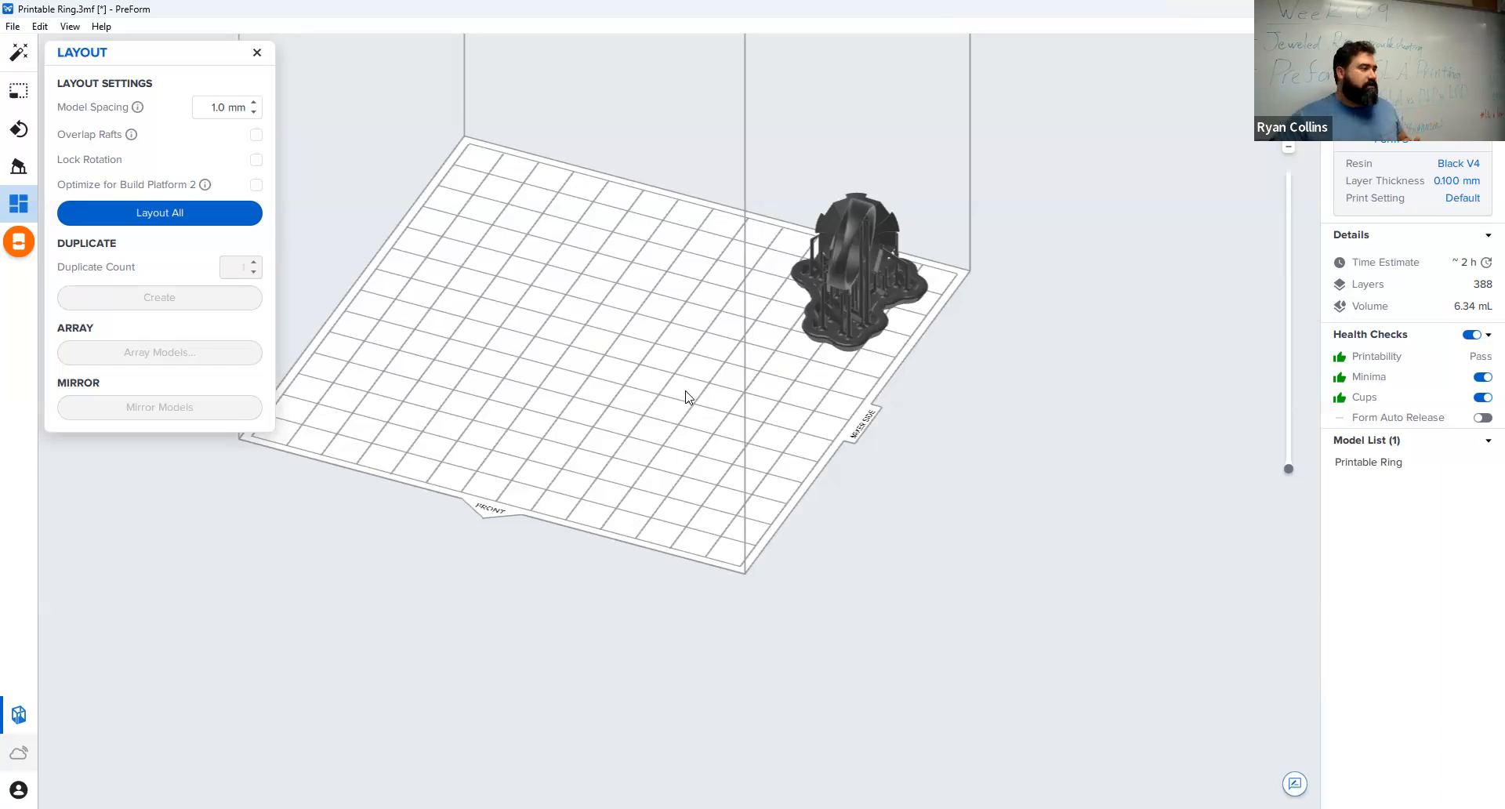
Select the supported ring and paste two copies of it onto the build platform.
{"action": "left_click", "coordinate": [845, 248]}
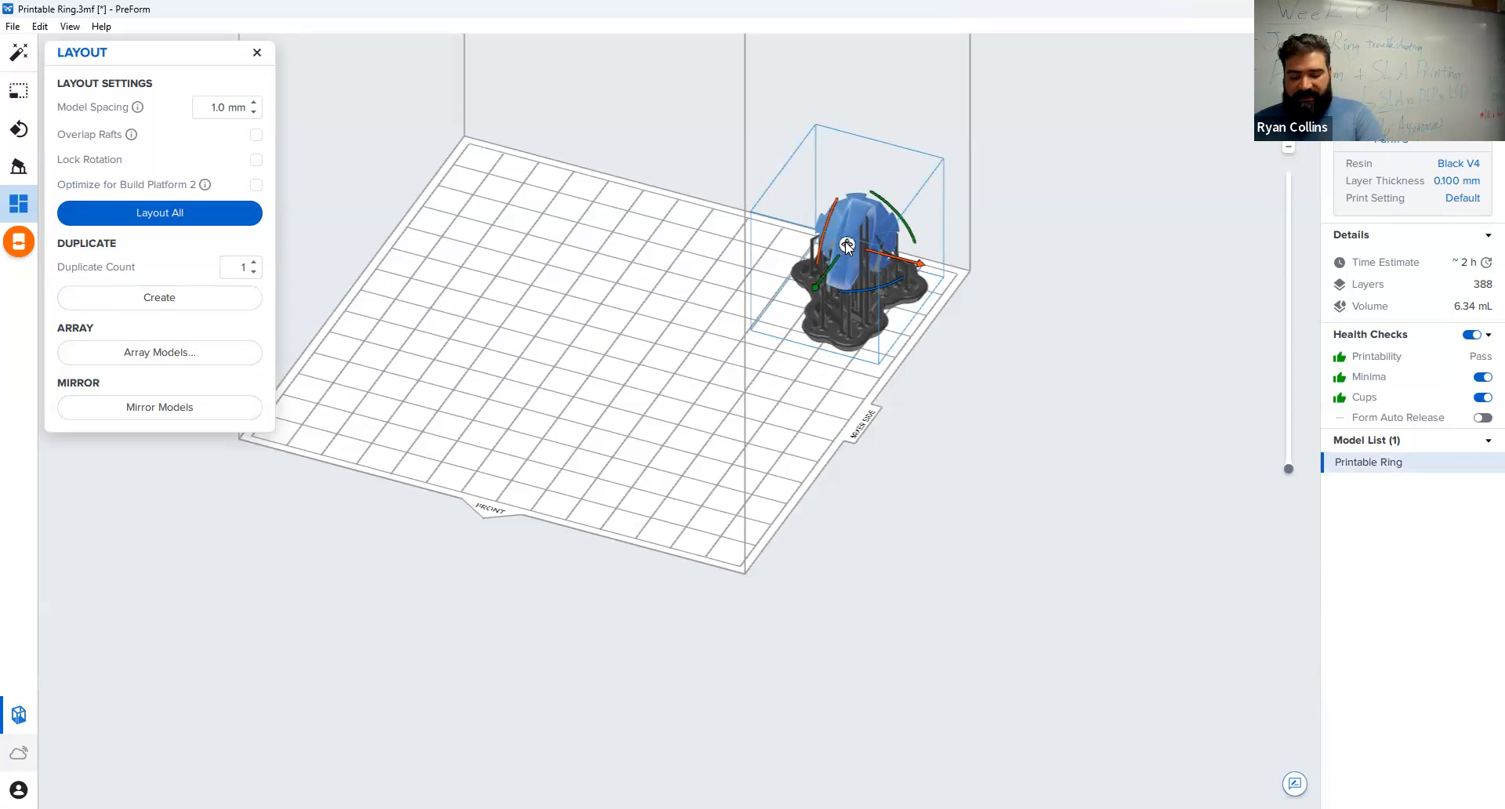
{"action": "key", "text": "ctrl+v"}
{"action": "key", "text": "ctrl+v"}
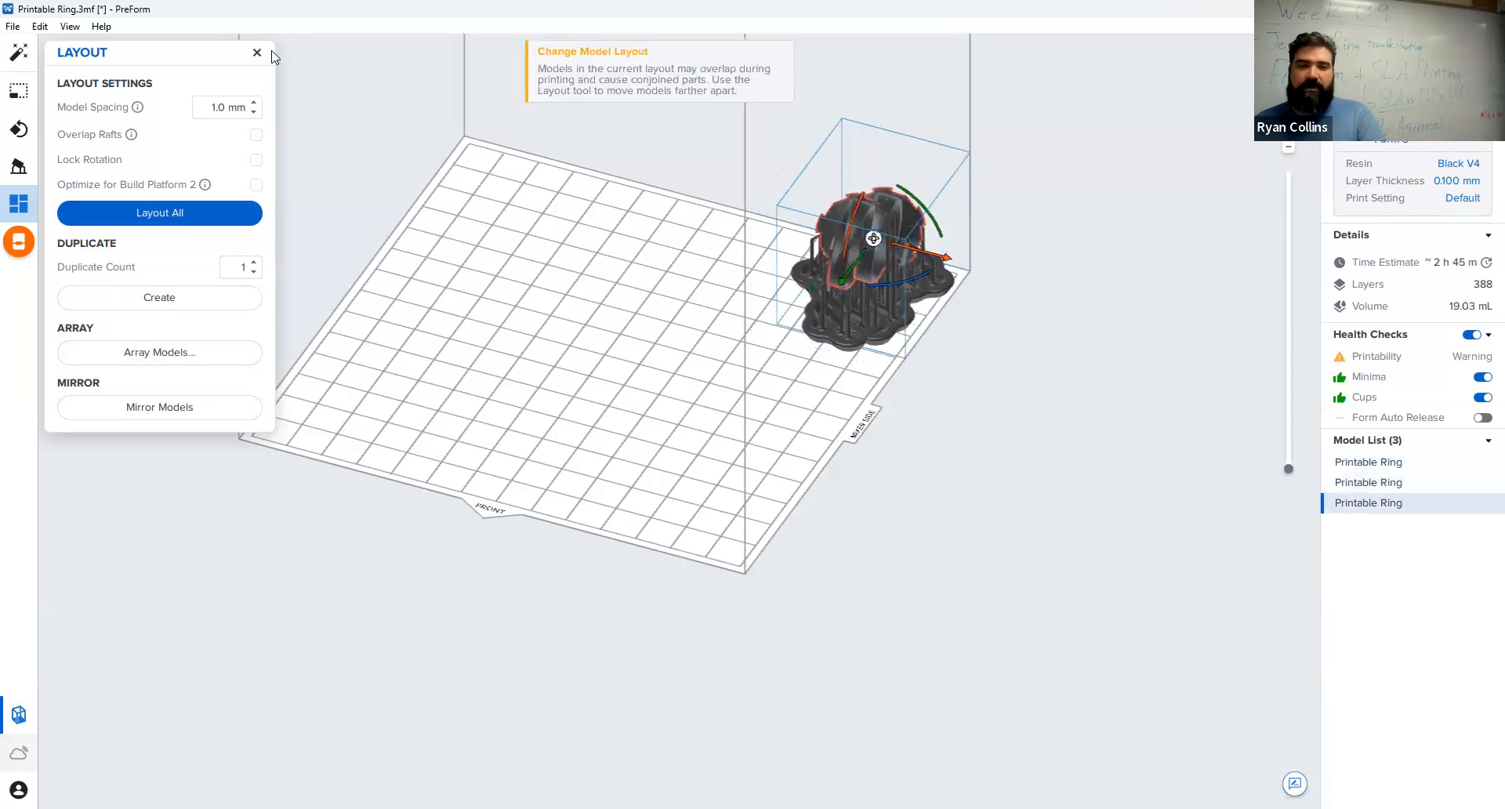
Automatically lay out all three supported rings on the build platform with 1.0 mm model spacing.
{"action": "left_click", "coordinate": [127, 210]}
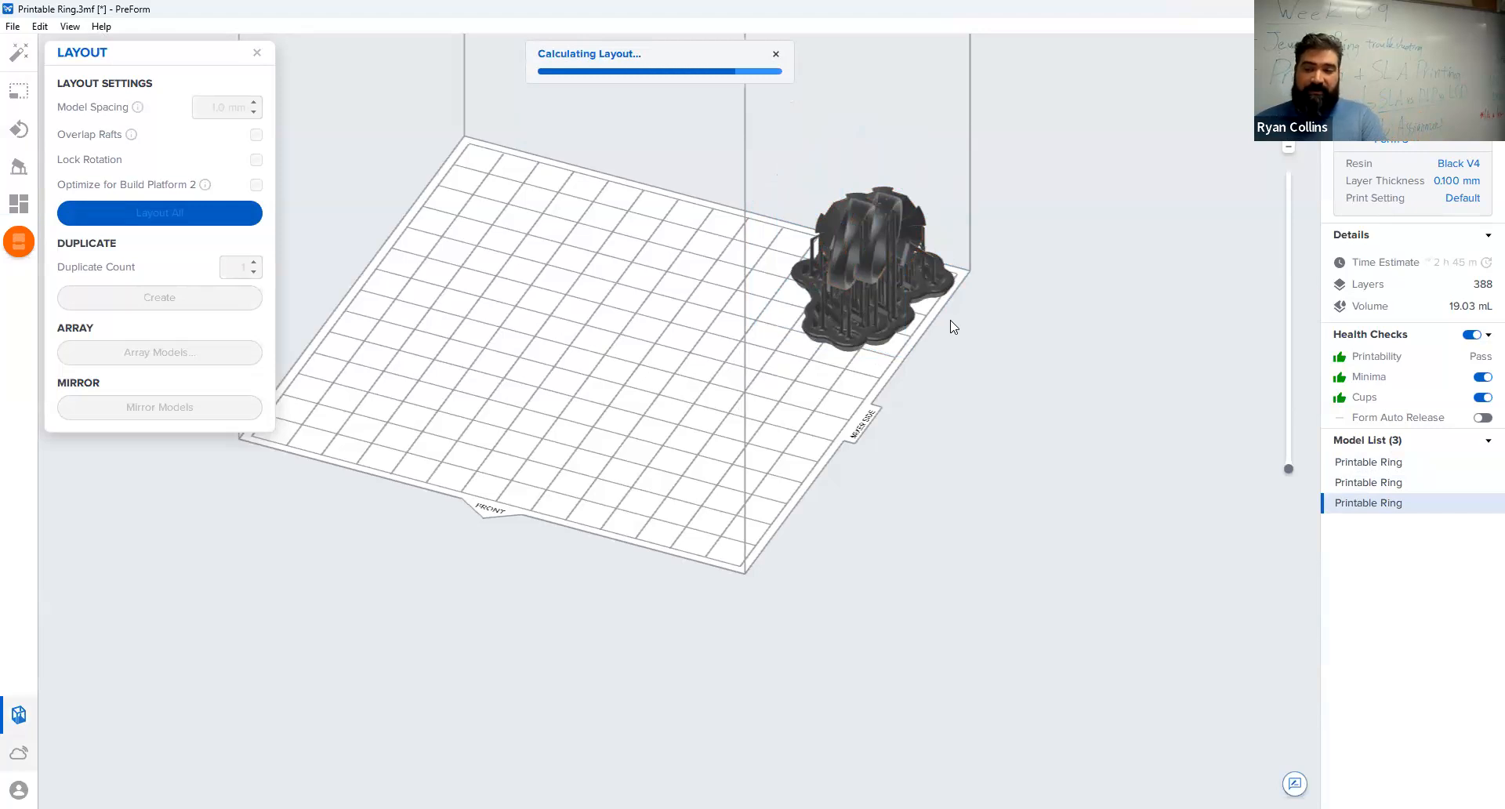
{"action": "left_click", "coordinate": [772, 467]}
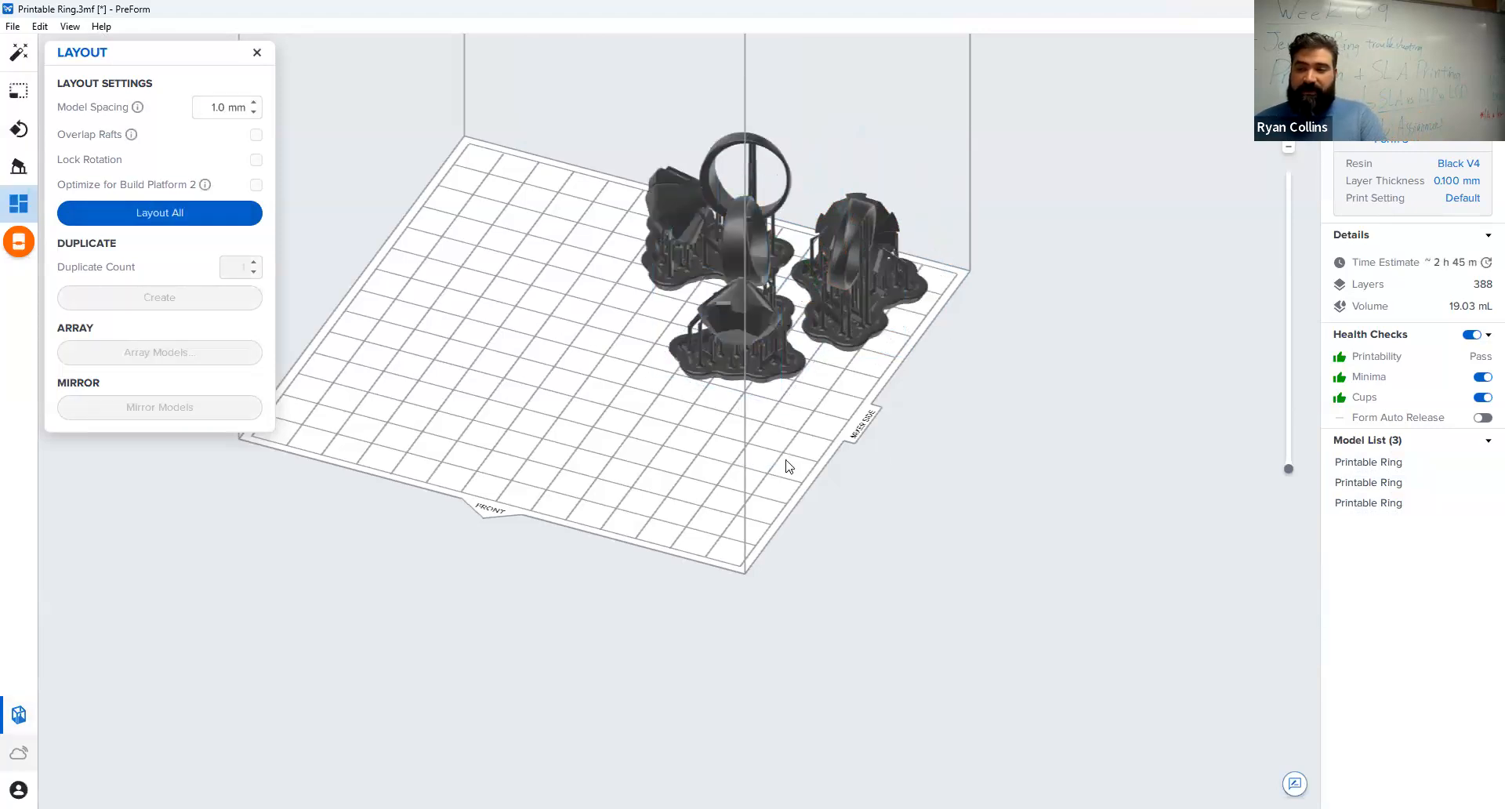
{"action": "right_click_drag", "start_coordinate": [910, 457], "coordinate": [1014, 437]}
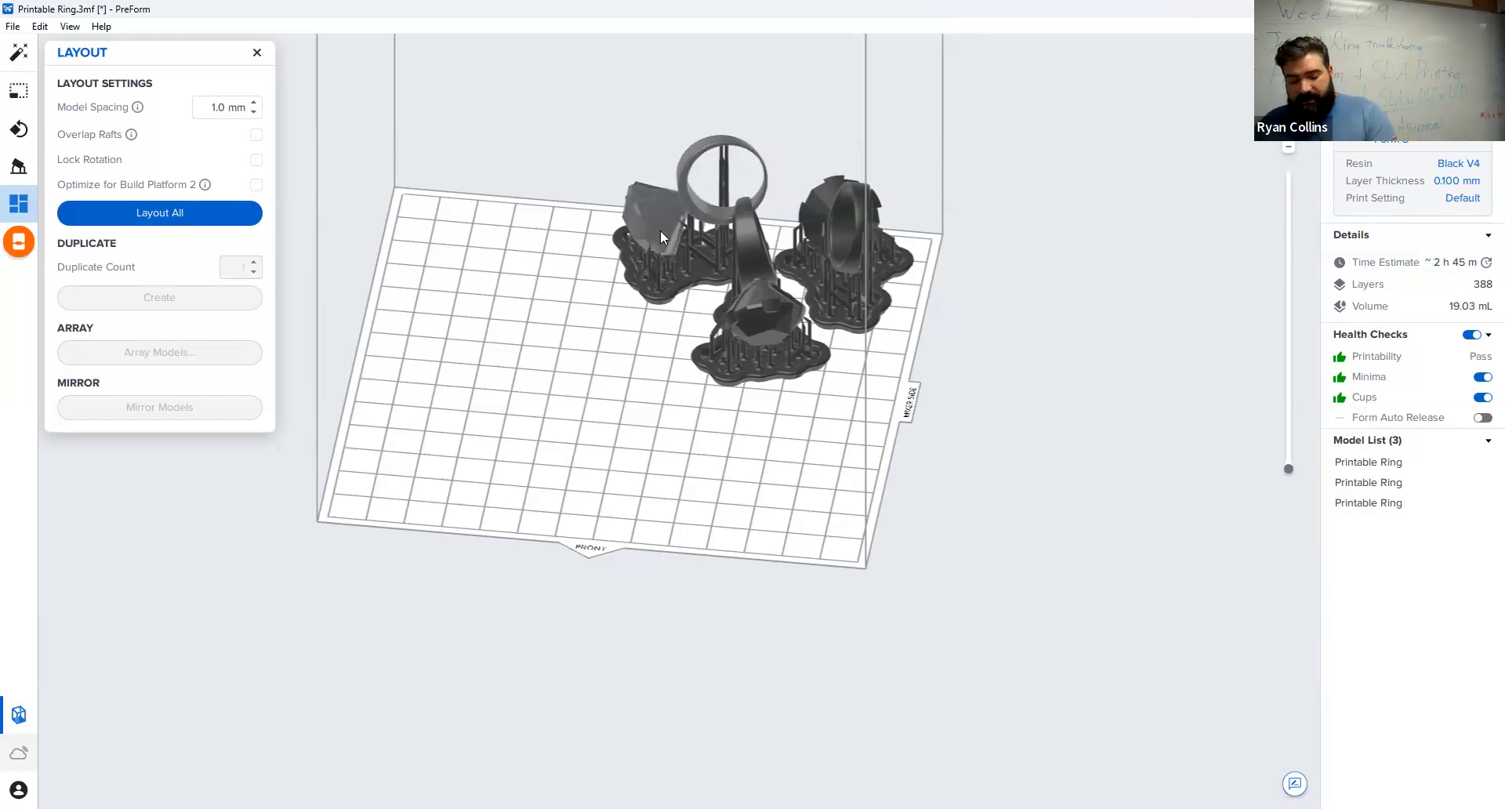
Delete the second and third rings from the model list, keeping only the first supported ring.
{"action": "left_click", "coordinate": [1385, 482]}
{"action": "left_click", "coordinate": [1380, 504], "text": "shift"}
{"action": "key", "text": "Delete"}
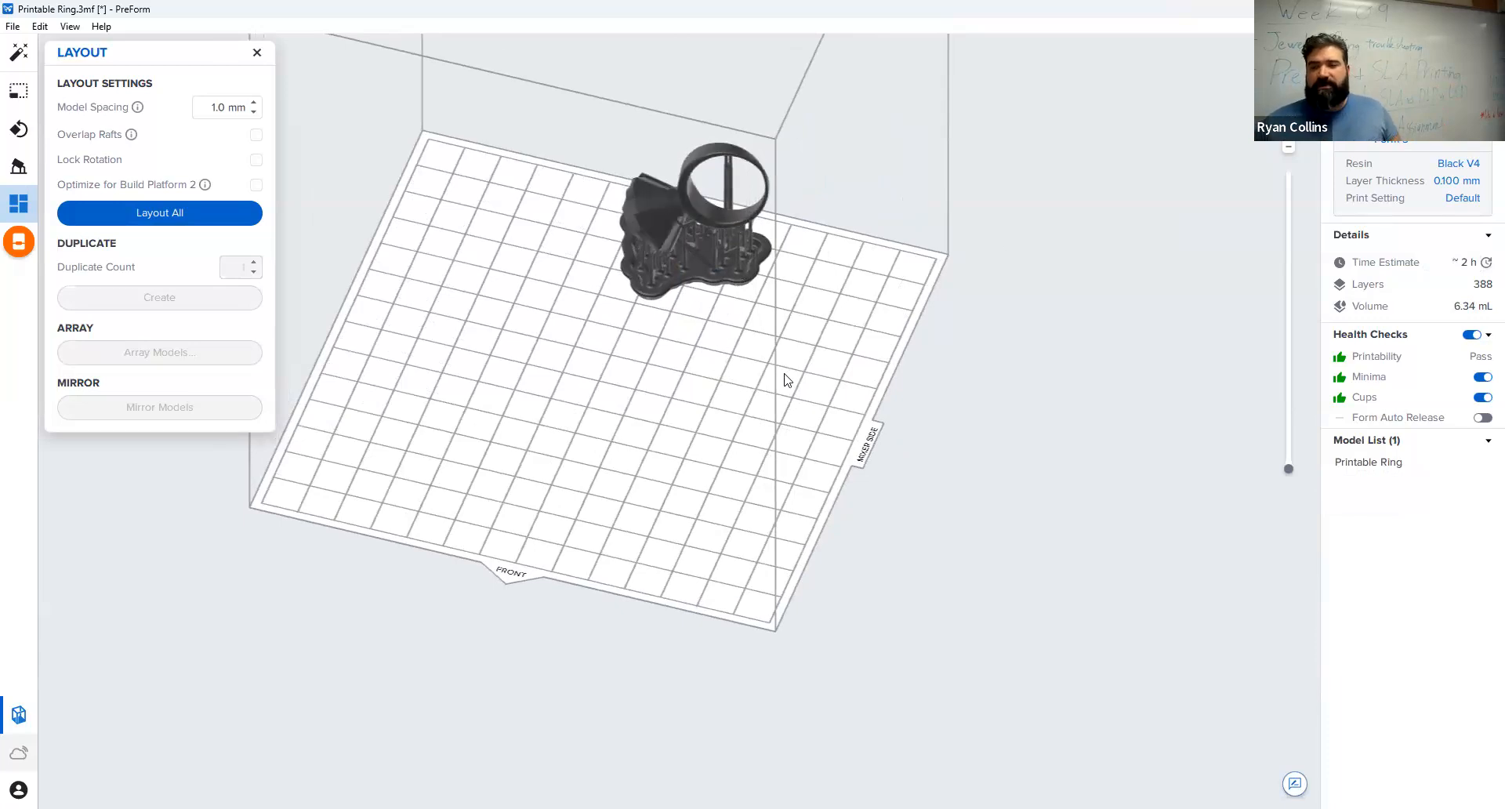
{"action": "right_click_drag", "start_coordinate": [790, 354], "coordinate": [861, 318]}
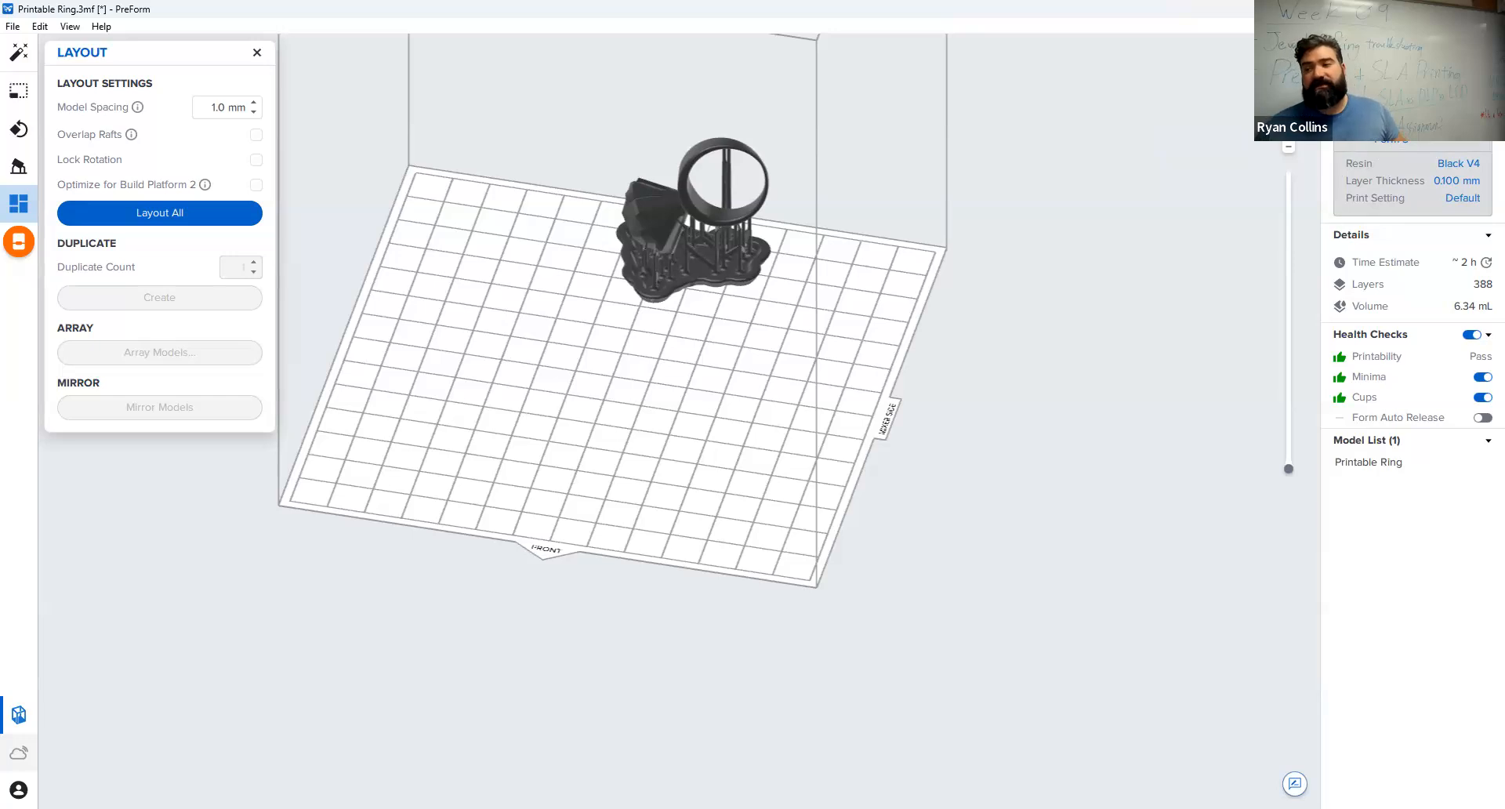
In the job setup, change the printer type to Form 2 and the material to Clear.
{"action": "left_click", "coordinate": [1415, 147]}
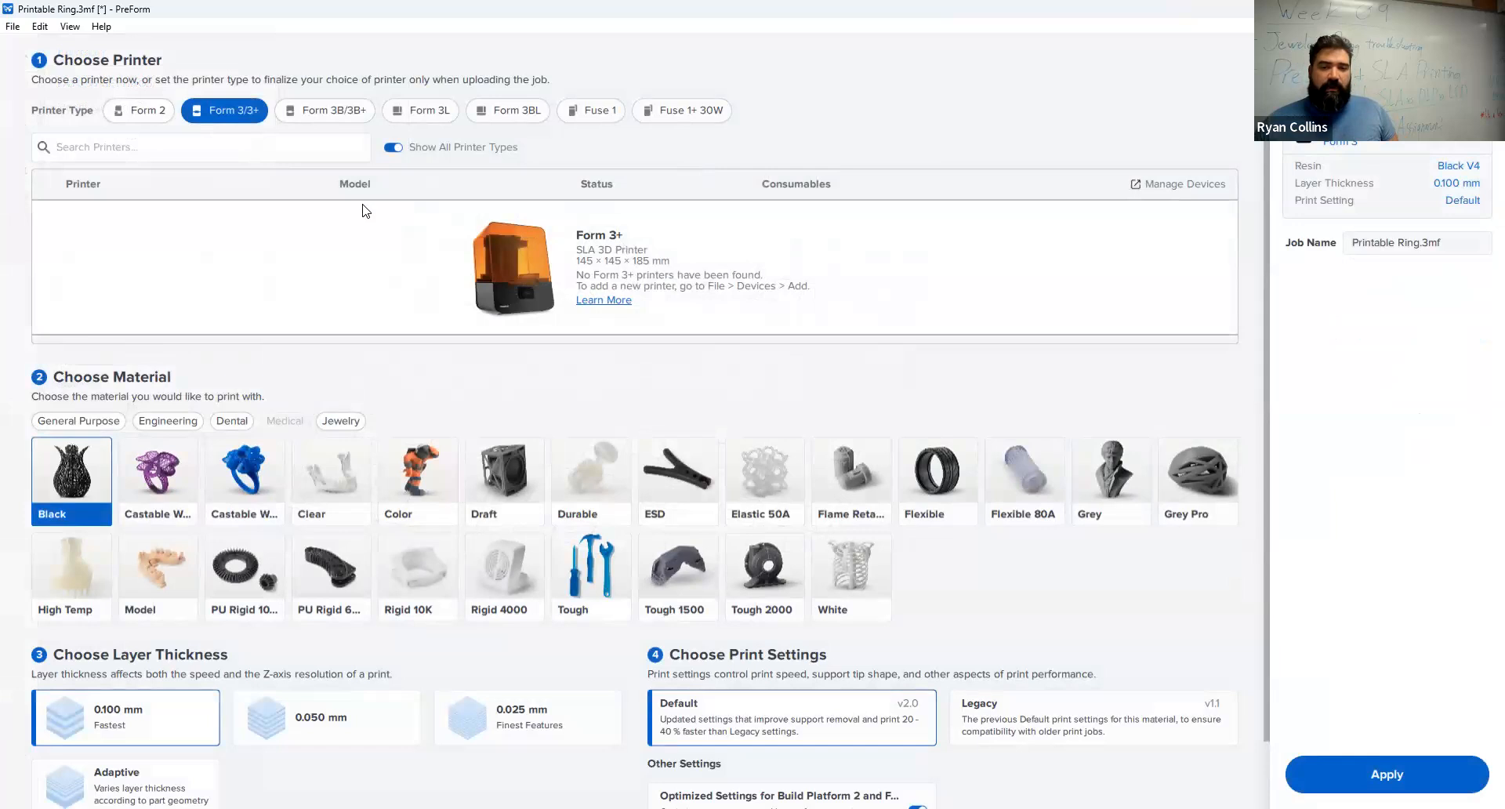
{"action": "left_click", "coordinate": [147, 112]}
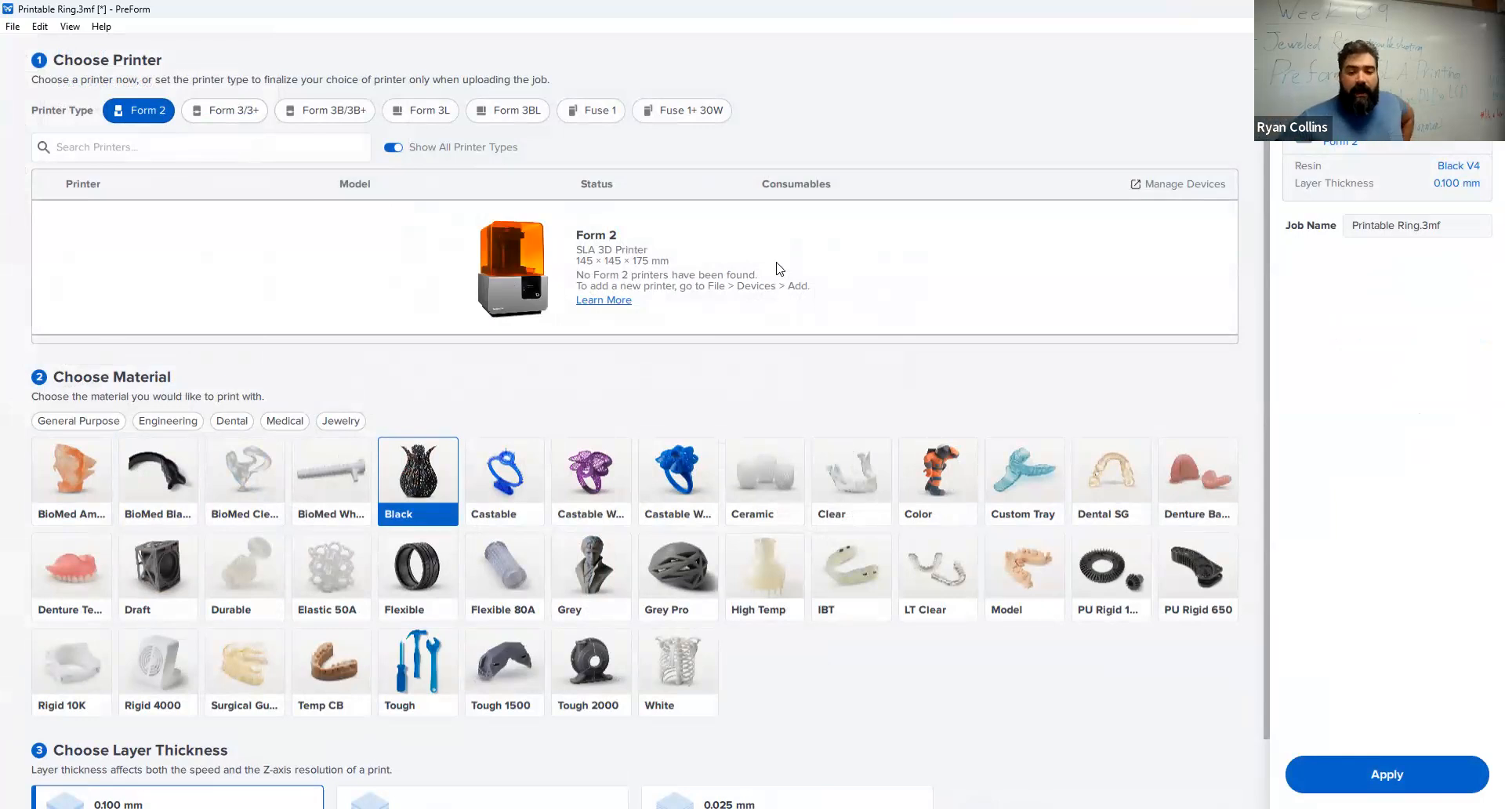
{"action": "scroll", "coordinate": [619, 572], "scroll_direction": "down", "scroll_amount": 1}
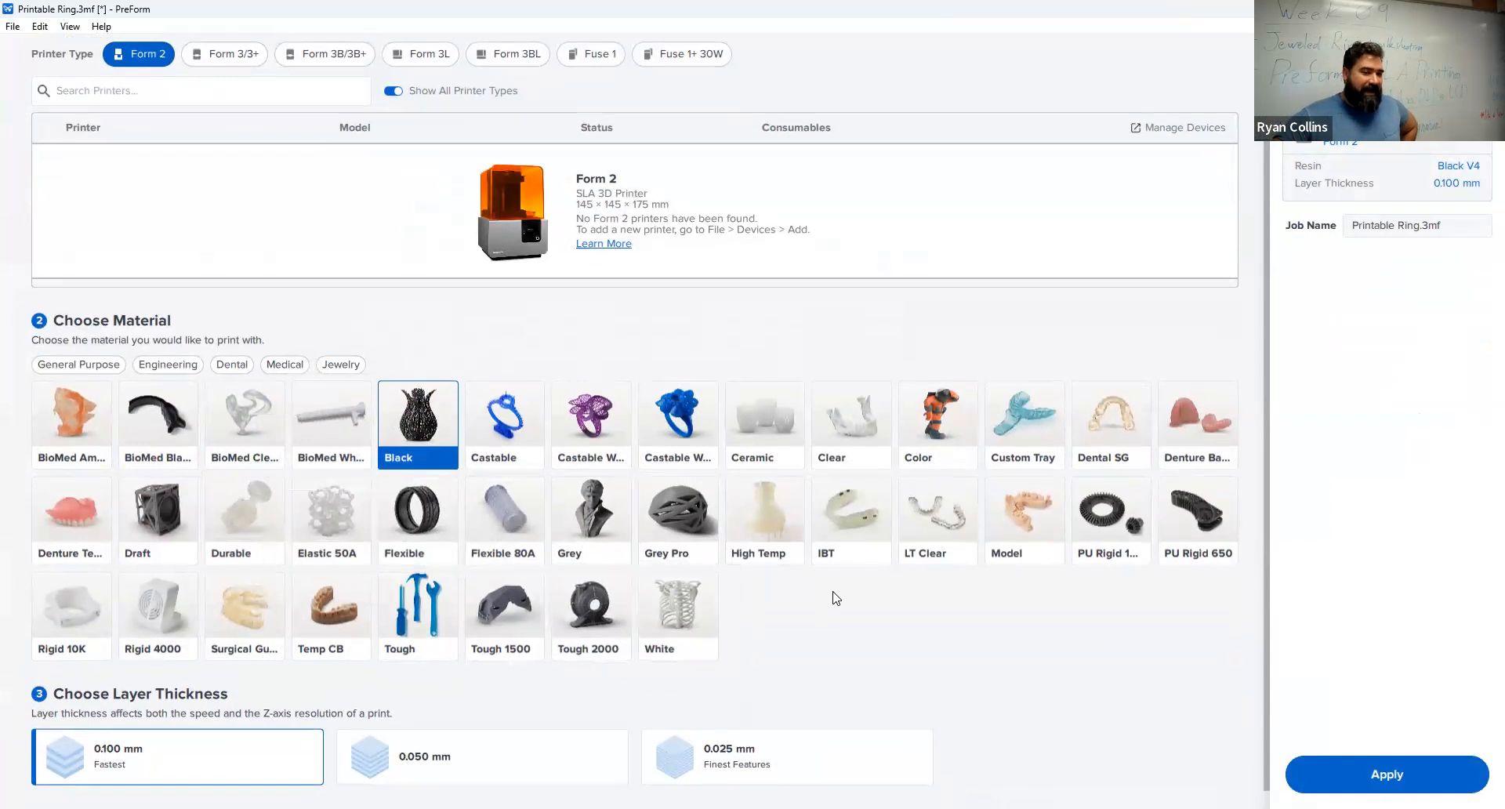
{"action": "scroll", "coordinate": [837, 597], "scroll_direction": "down", "scroll_amount": 1}
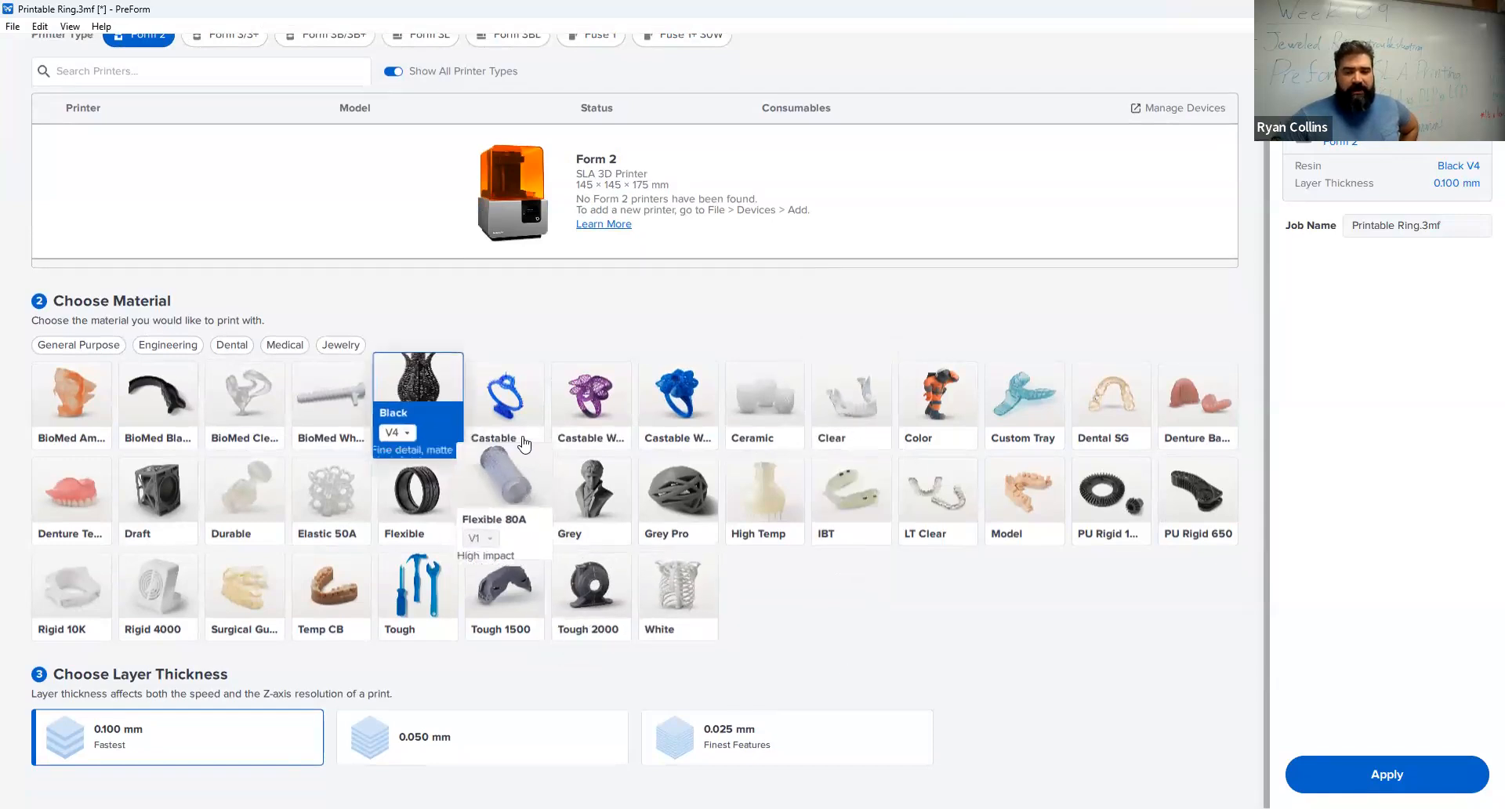
{"action": "left_click", "coordinate": [847, 398]}
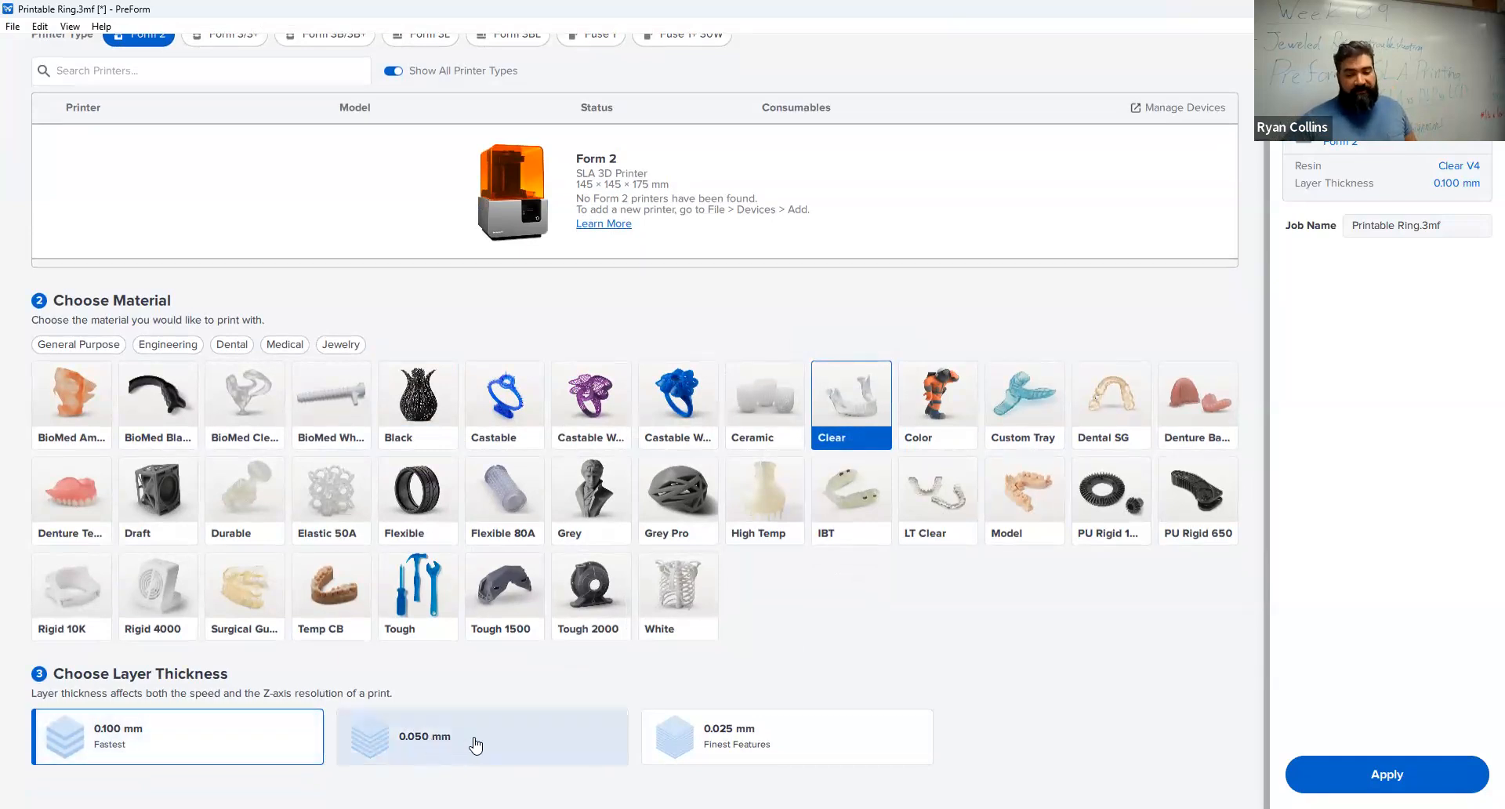
Set the layer thickness to 0.025 mm, apply the job setup and import the saved support locations into the new settings.
{"action": "left_click", "coordinate": [701, 733]}
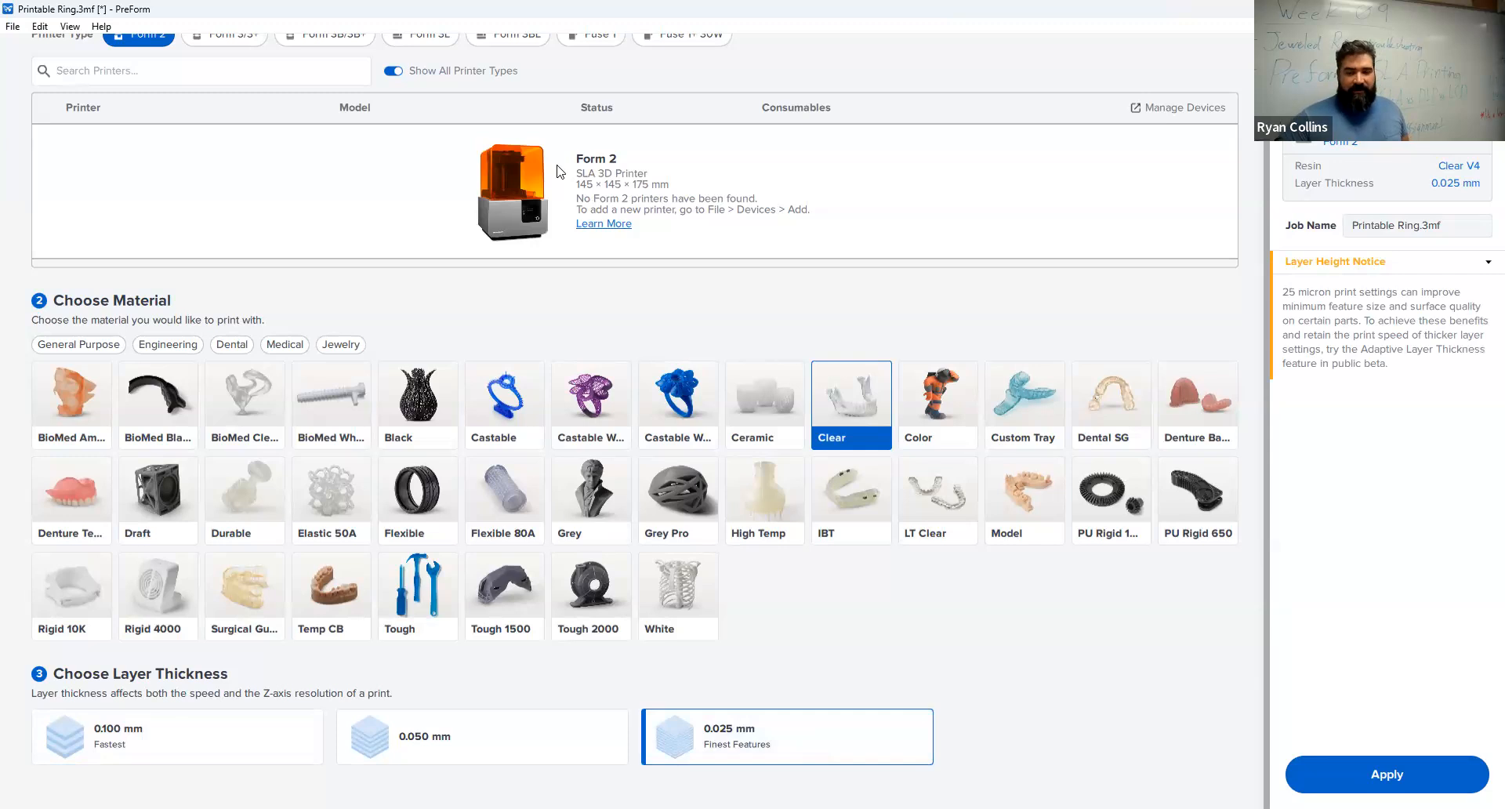
{"action": "mouse_move", "coordinate": [856, 389]}
{"action": "mouse_move", "coordinate": [755, 537]}
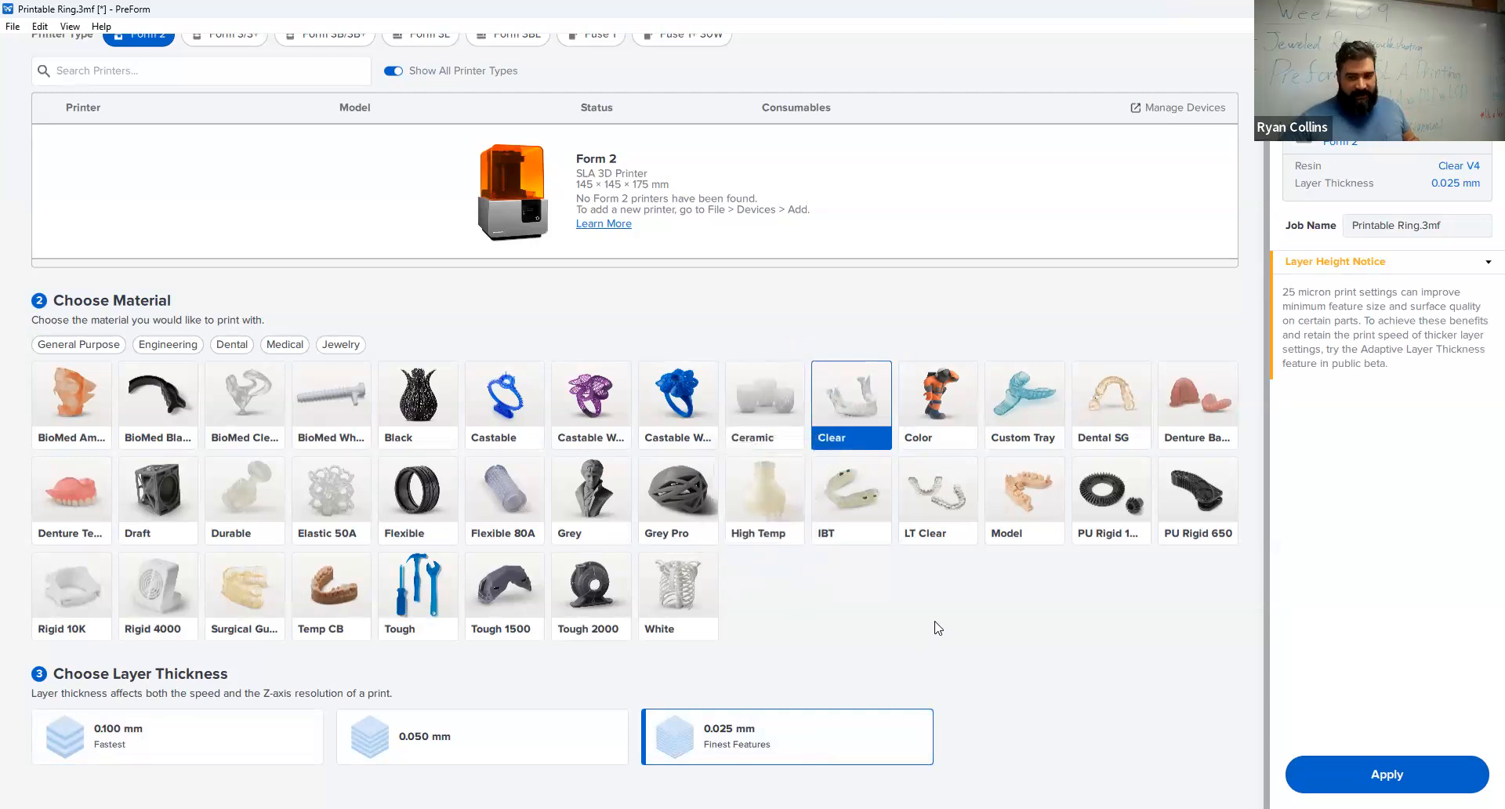
{"action": "left_click", "coordinate": [1369, 776]}
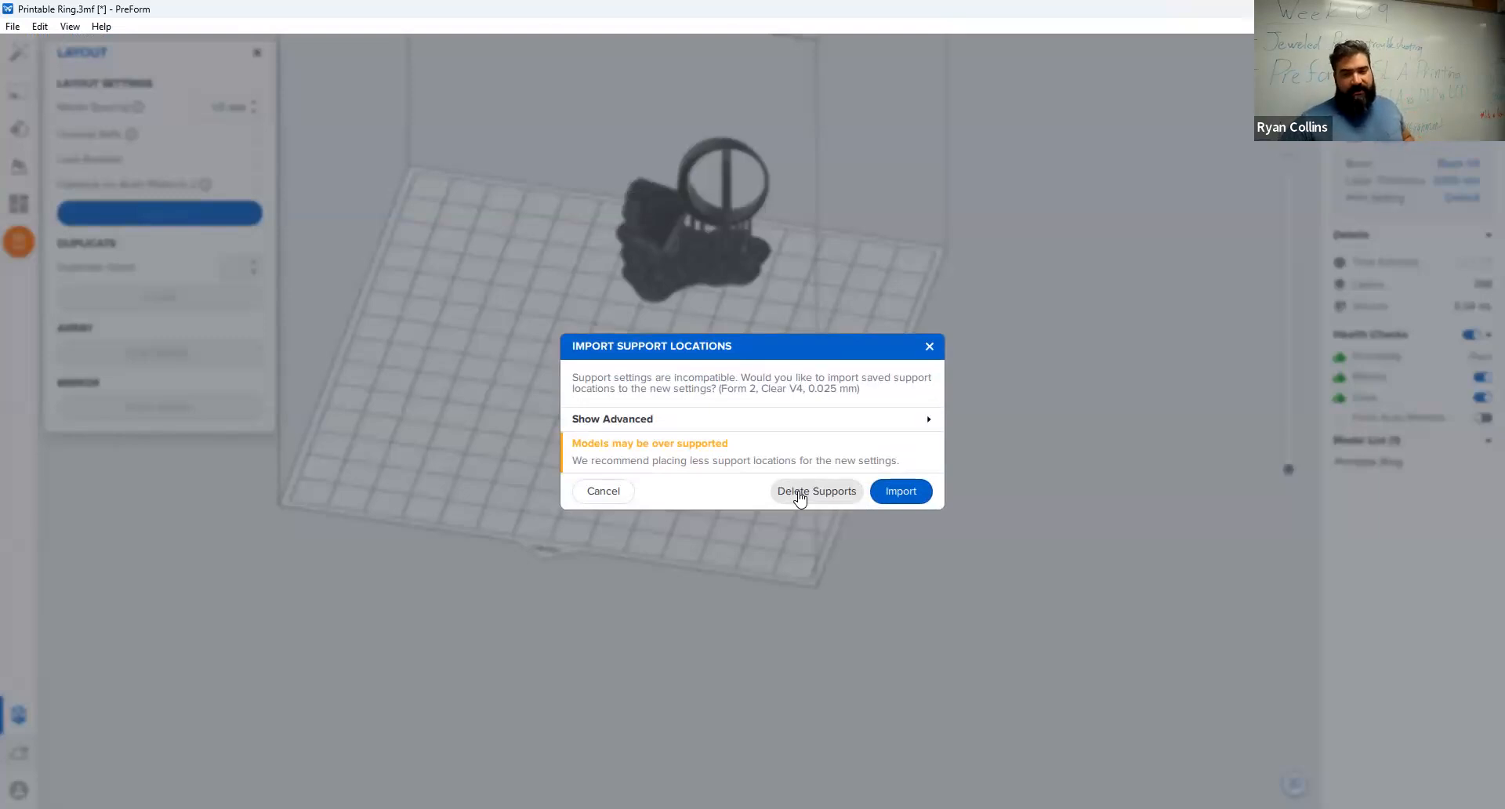
{"action": "left_click", "coordinate": [899, 495]}
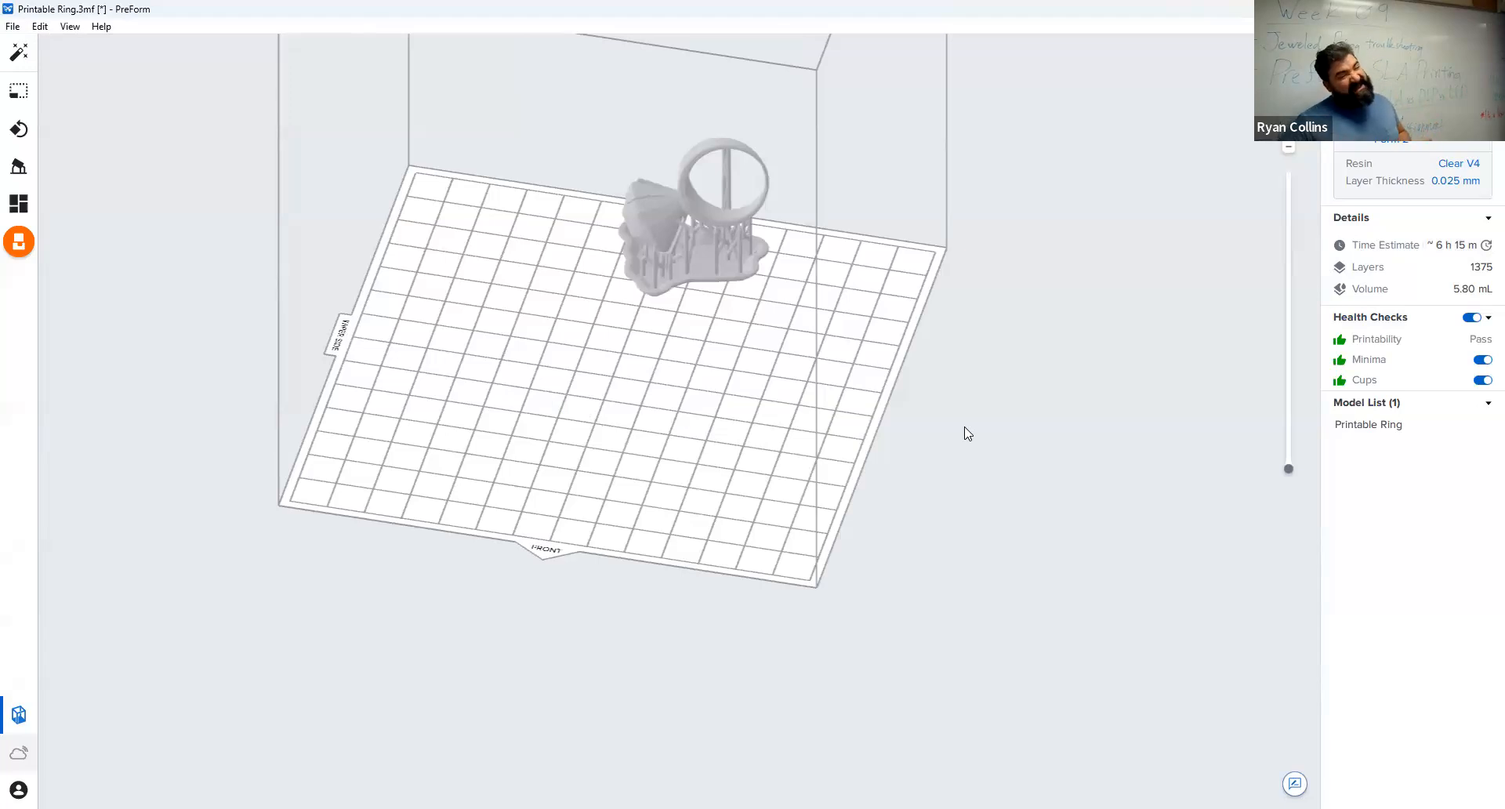
Paste two copies of the supported ring and automatically lay out all three models with 1.0 mm spacing.
{"action": "left_click", "coordinate": [664, 224]}
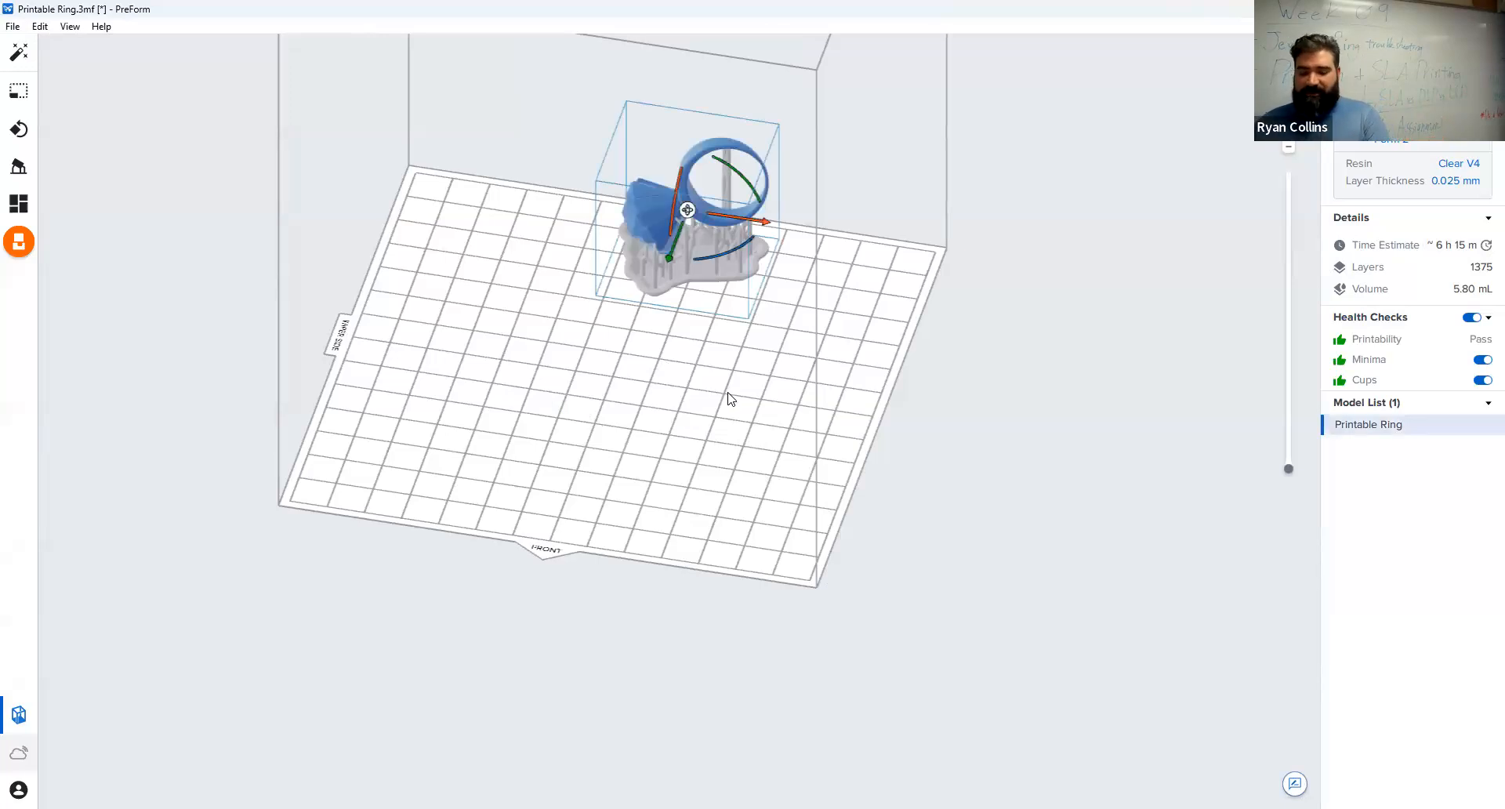
{"action": "key", "text": "ctrl+v"}
{"action": "key", "text": "ctrl+v"}
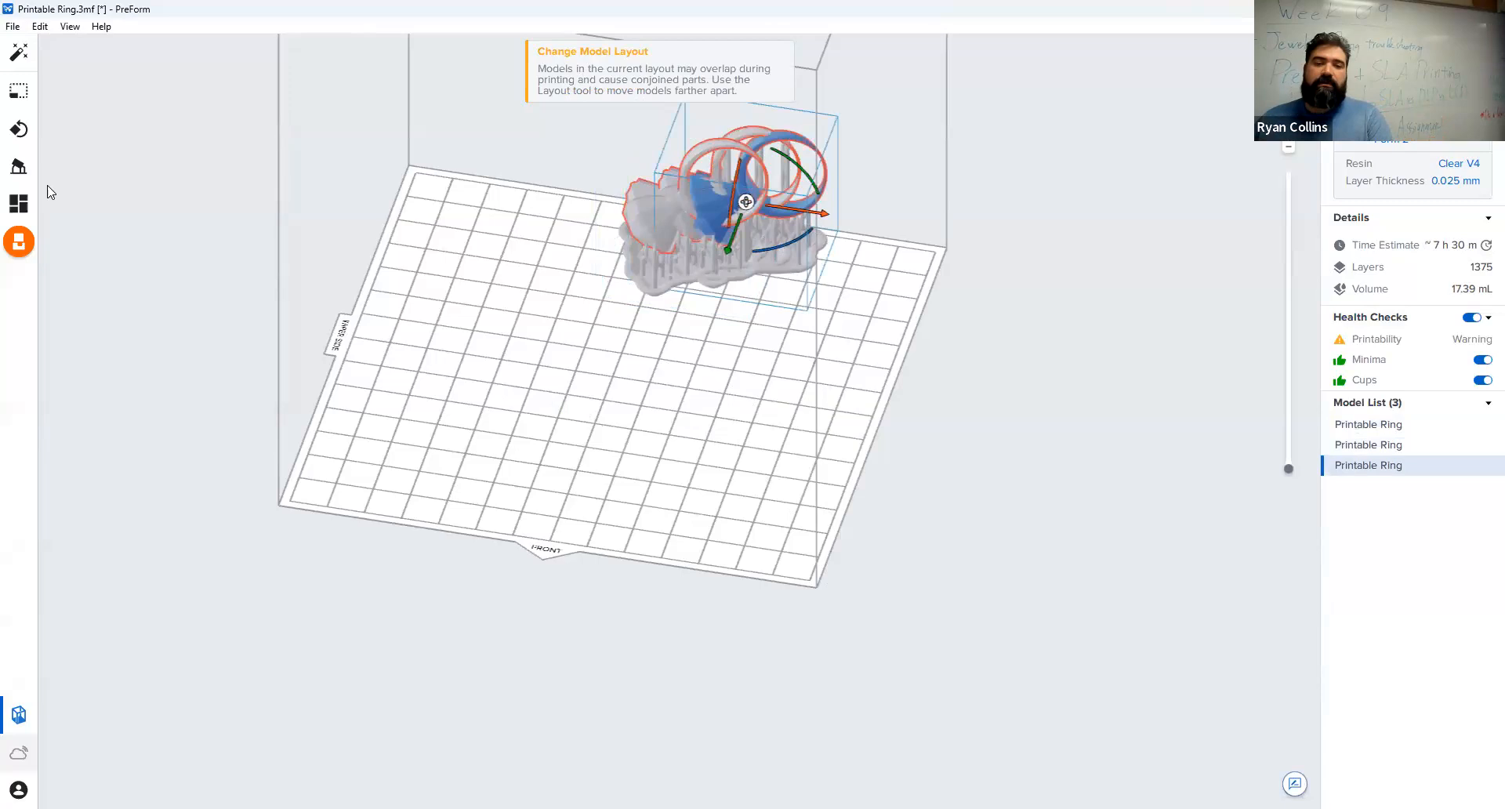
{"action": "left_click", "coordinate": [16, 205]}
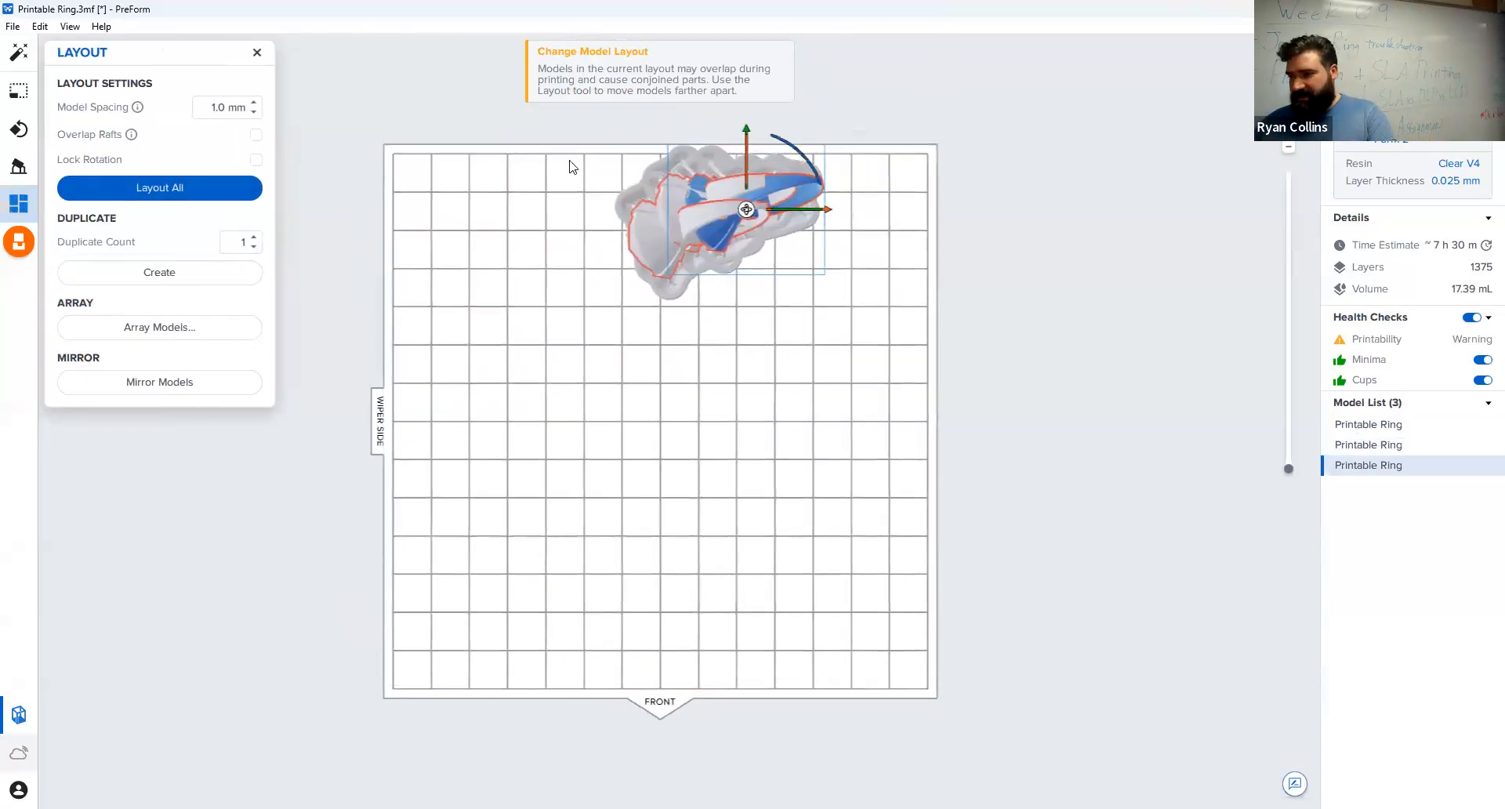
{"action": "left_click", "coordinate": [159, 191]}
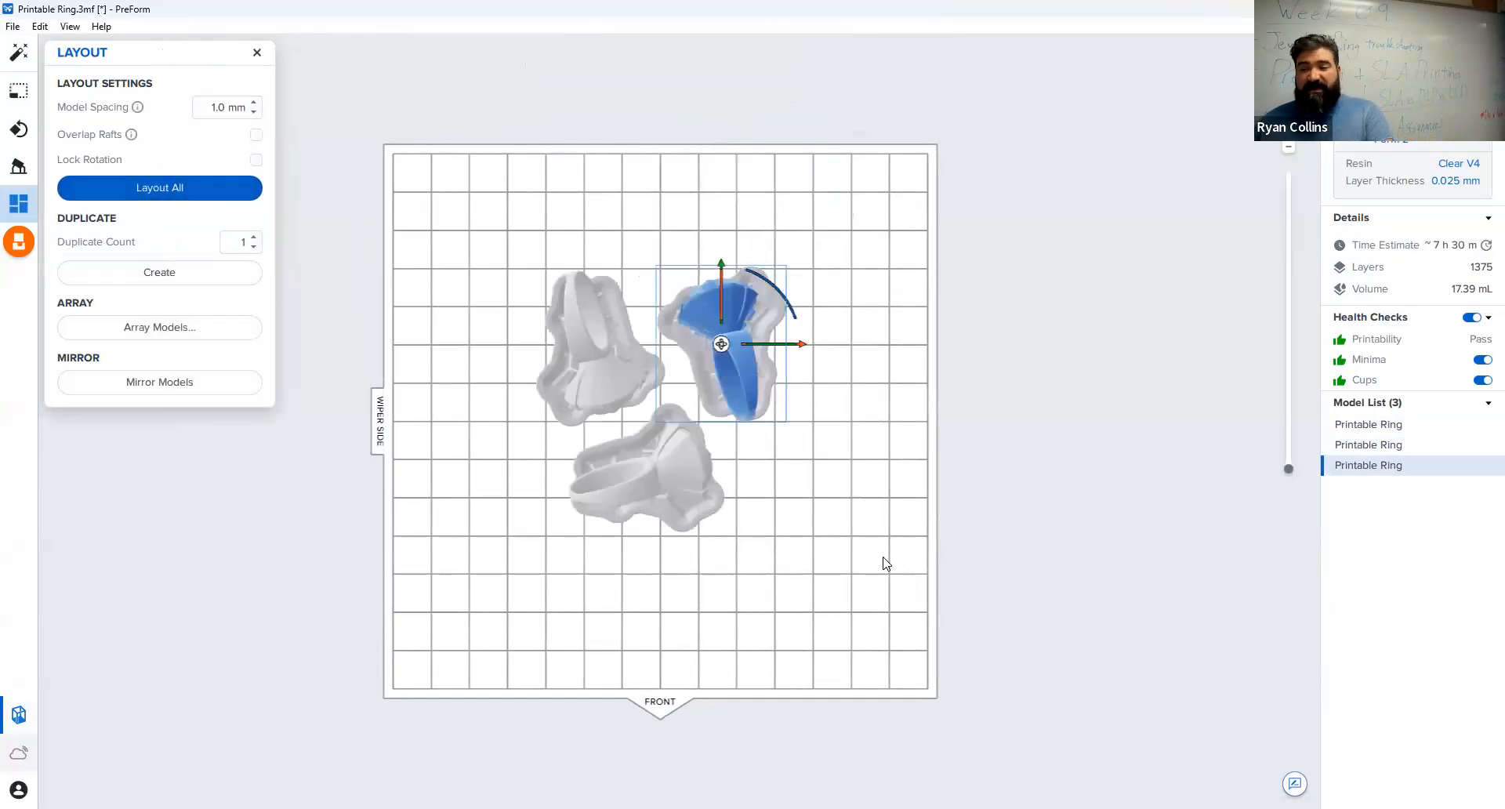
{"action": "mouse_move", "coordinate": [840, 584]}
{"action": "right_mouse_down"}
{"action": "mouse_move", "coordinate": [823, 526]}
{"action": "mouse_move", "coordinate": [831, 340]}
{"action": "mouse_move", "coordinate": [762, 335]}
{"action": "right_mouse_up"}
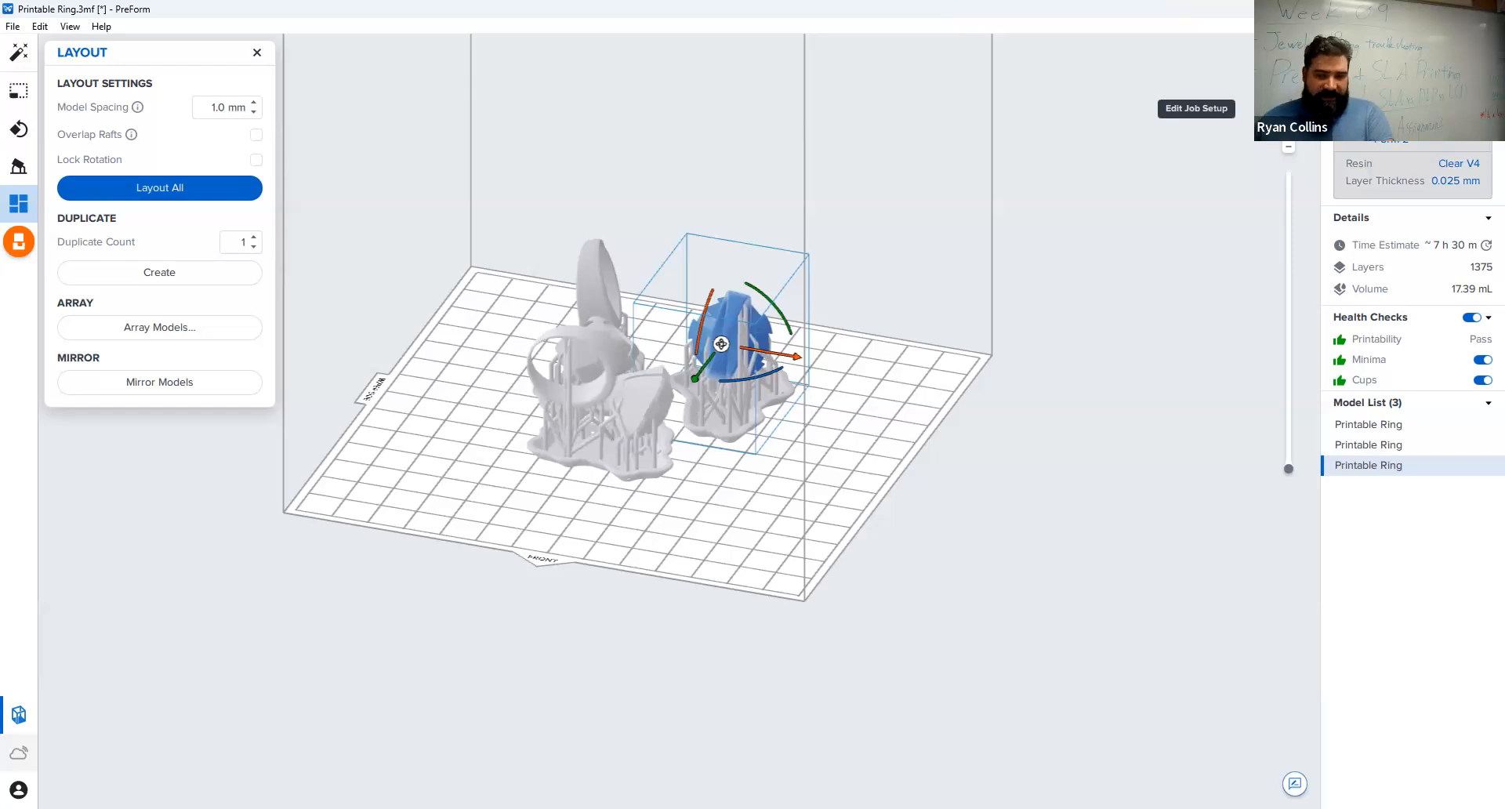
Change the job's layer thickness to 0.100 mm, apply it and import the existing support locations.
{"action": "left_click", "coordinate": [1413, 111]}
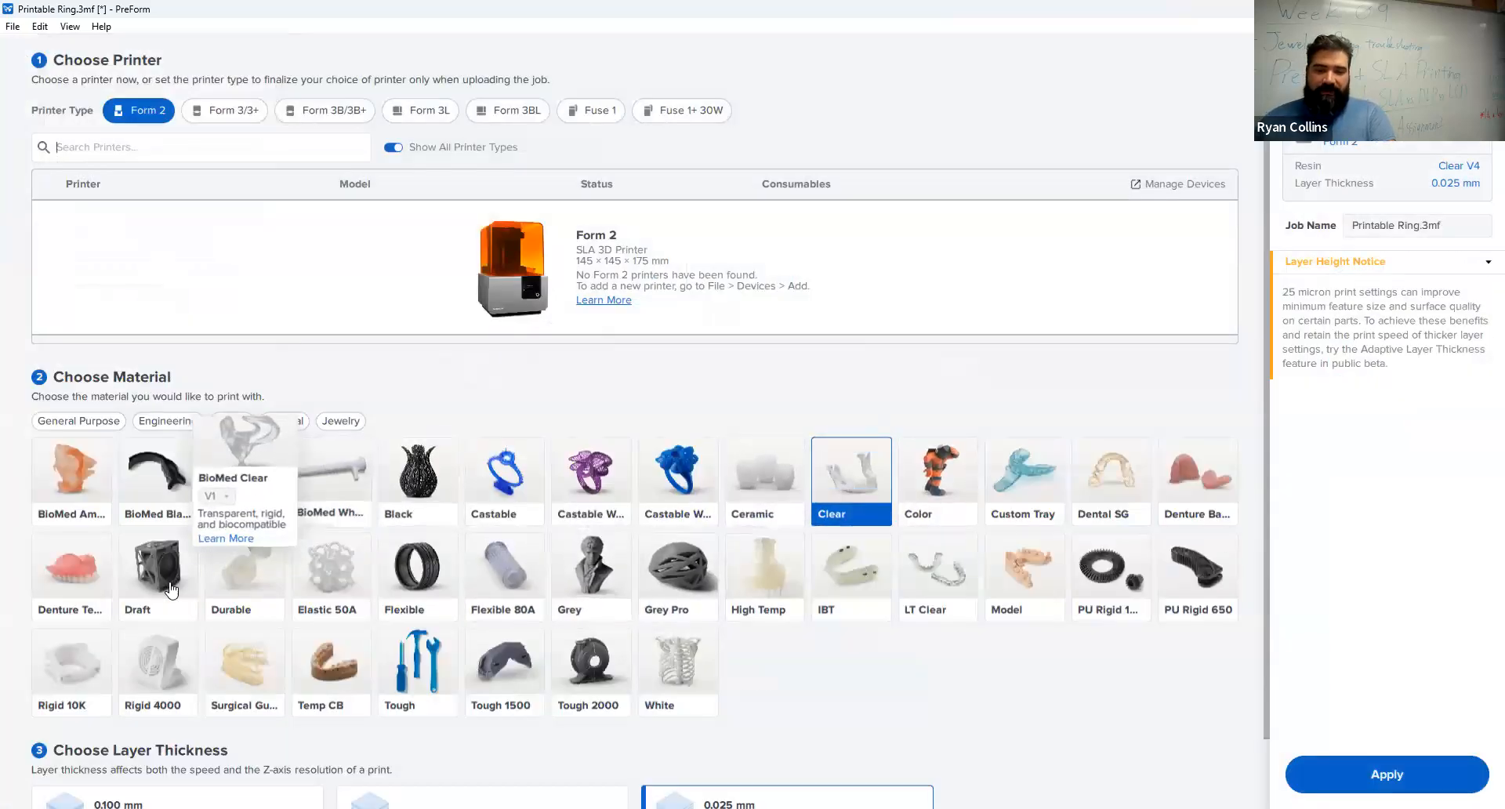
{"action": "scroll", "coordinate": [170, 726], "scroll_direction": "down", "scroll_amount": 2}
{"action": "left_click", "coordinate": [169, 725]}
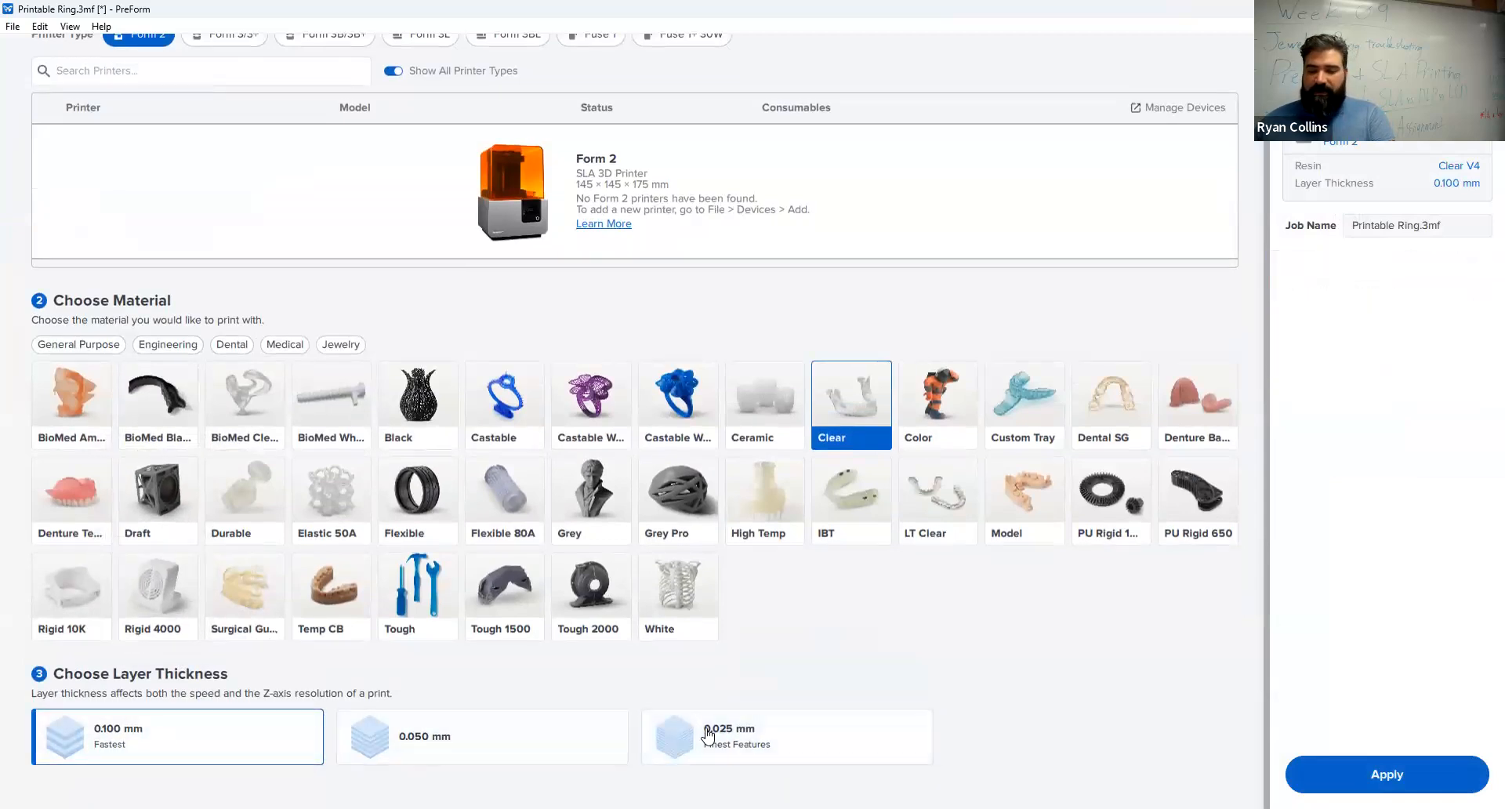
{"action": "left_click", "coordinate": [1416, 777]}
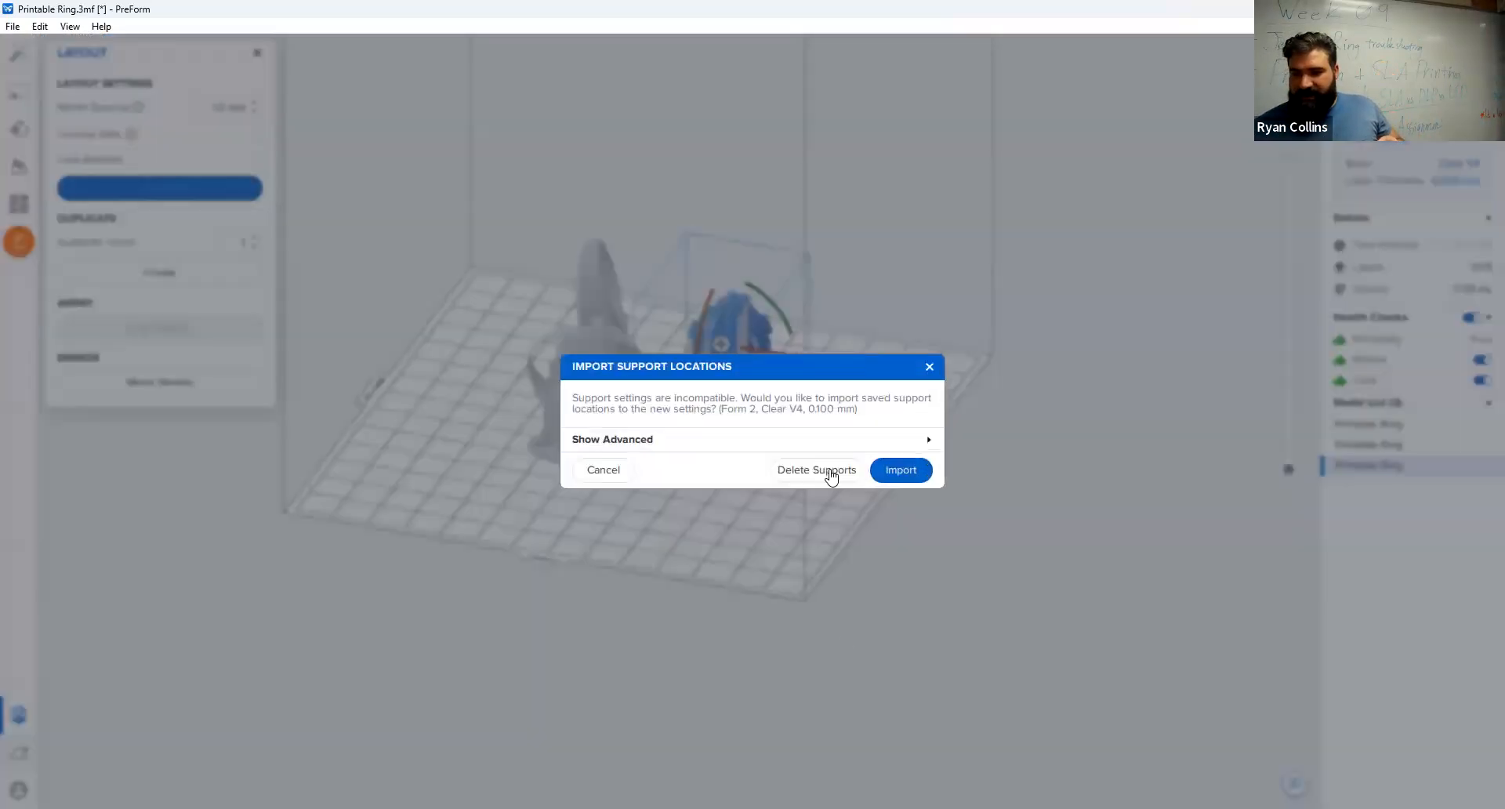
{"action": "left_click", "coordinate": [892, 473]}
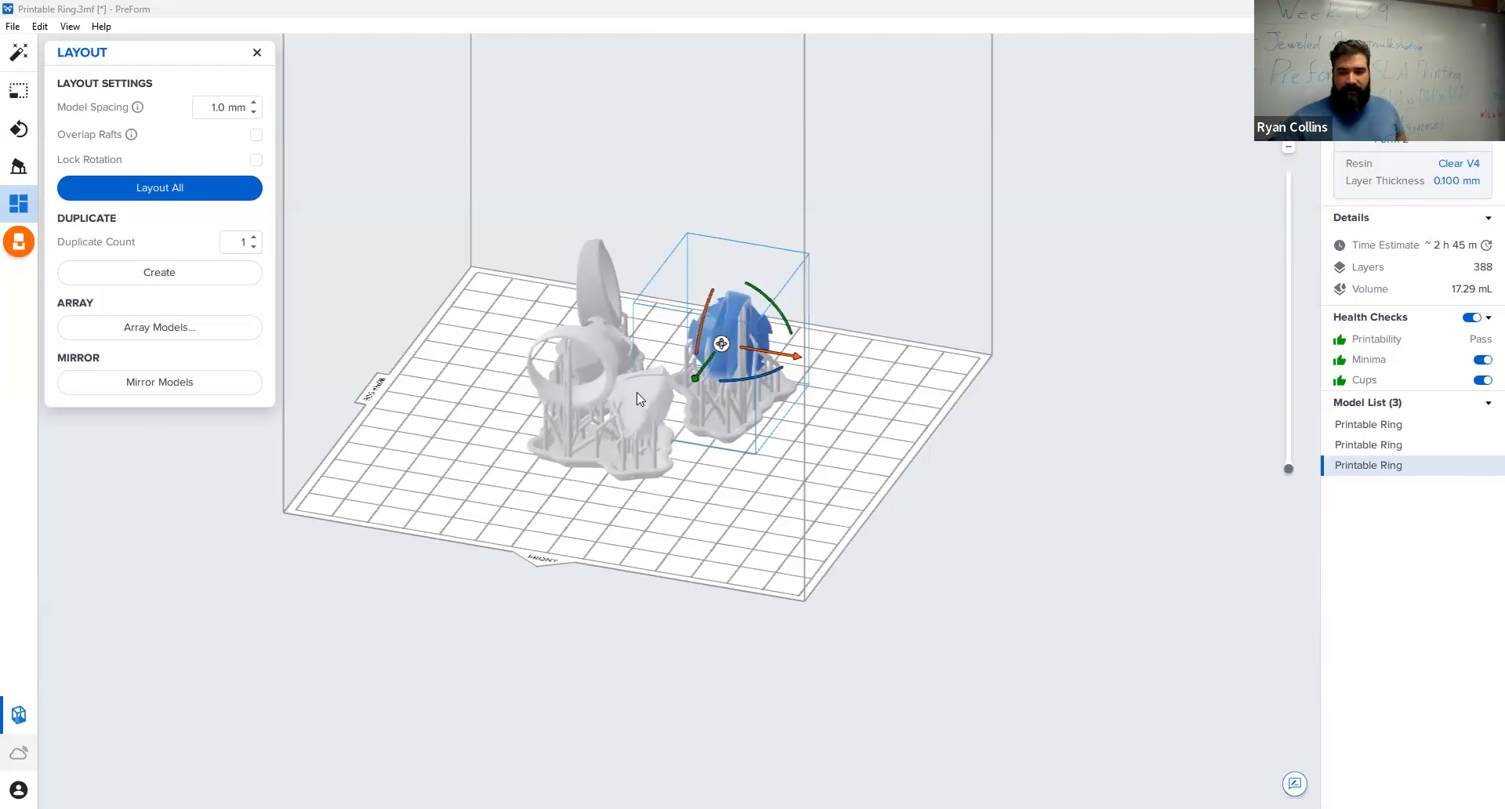
Remove the two pasted ring copies so that a single Printable Ring remains on the build platform.
{"action": "left_click", "coordinate": [1368, 444]}
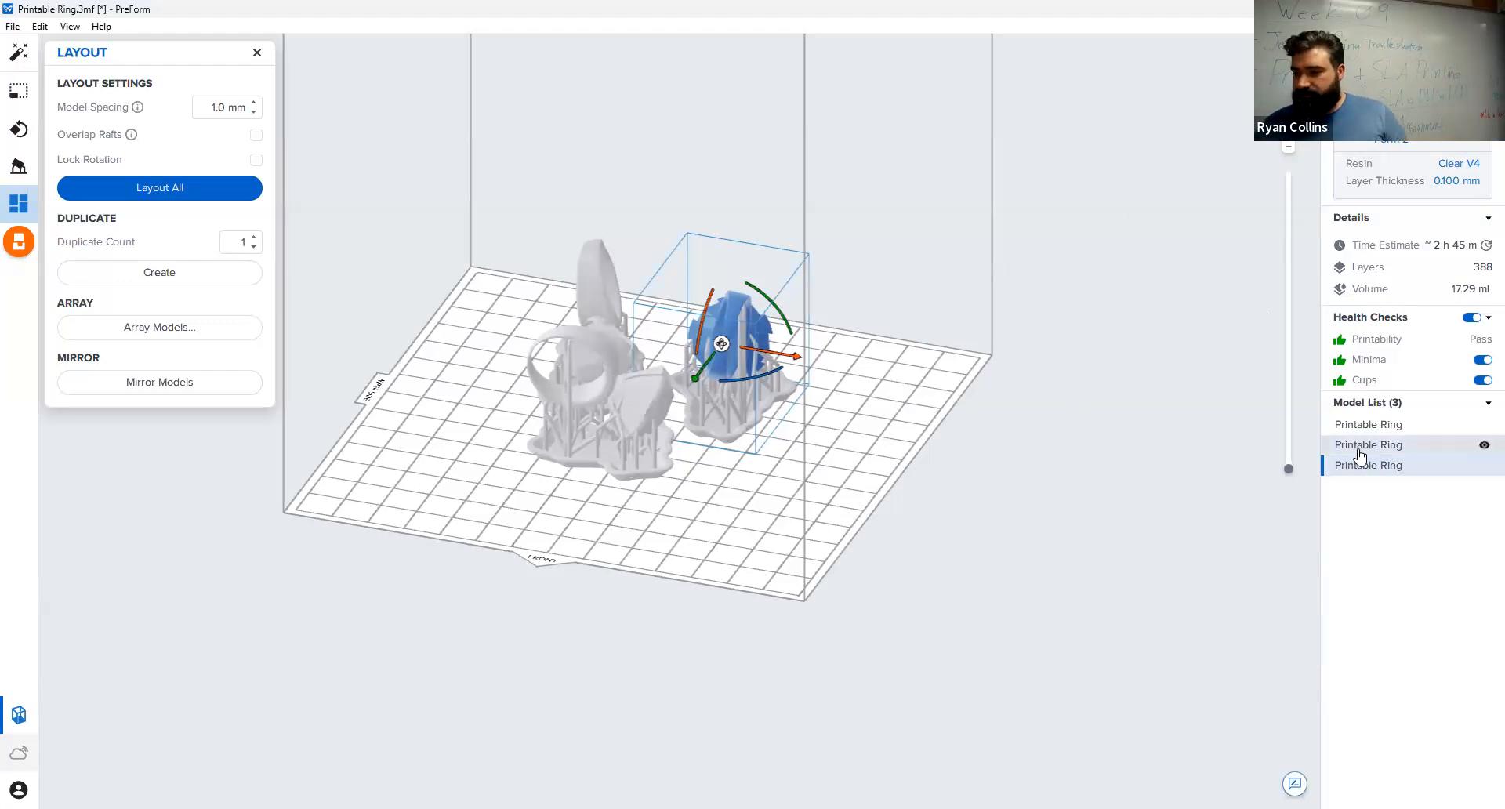
{"action": "left_click", "coordinate": [1368, 466], "text": "ctrl"}
{"action": "key", "text": "Delete"}
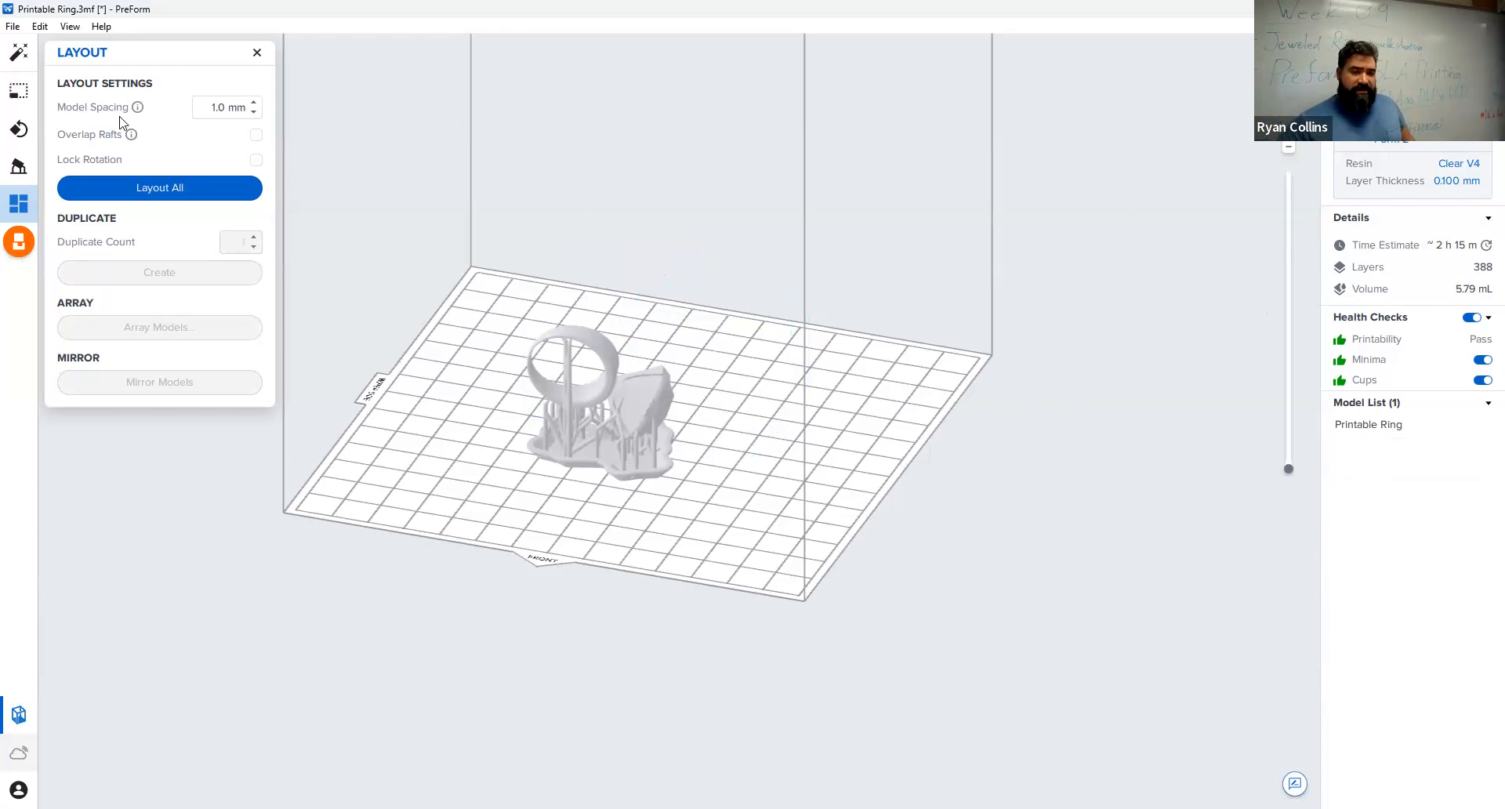
Open the print dialog for sending the Printable Ring job to a printer.
{"action": "left_click", "coordinate": [17, 244]}
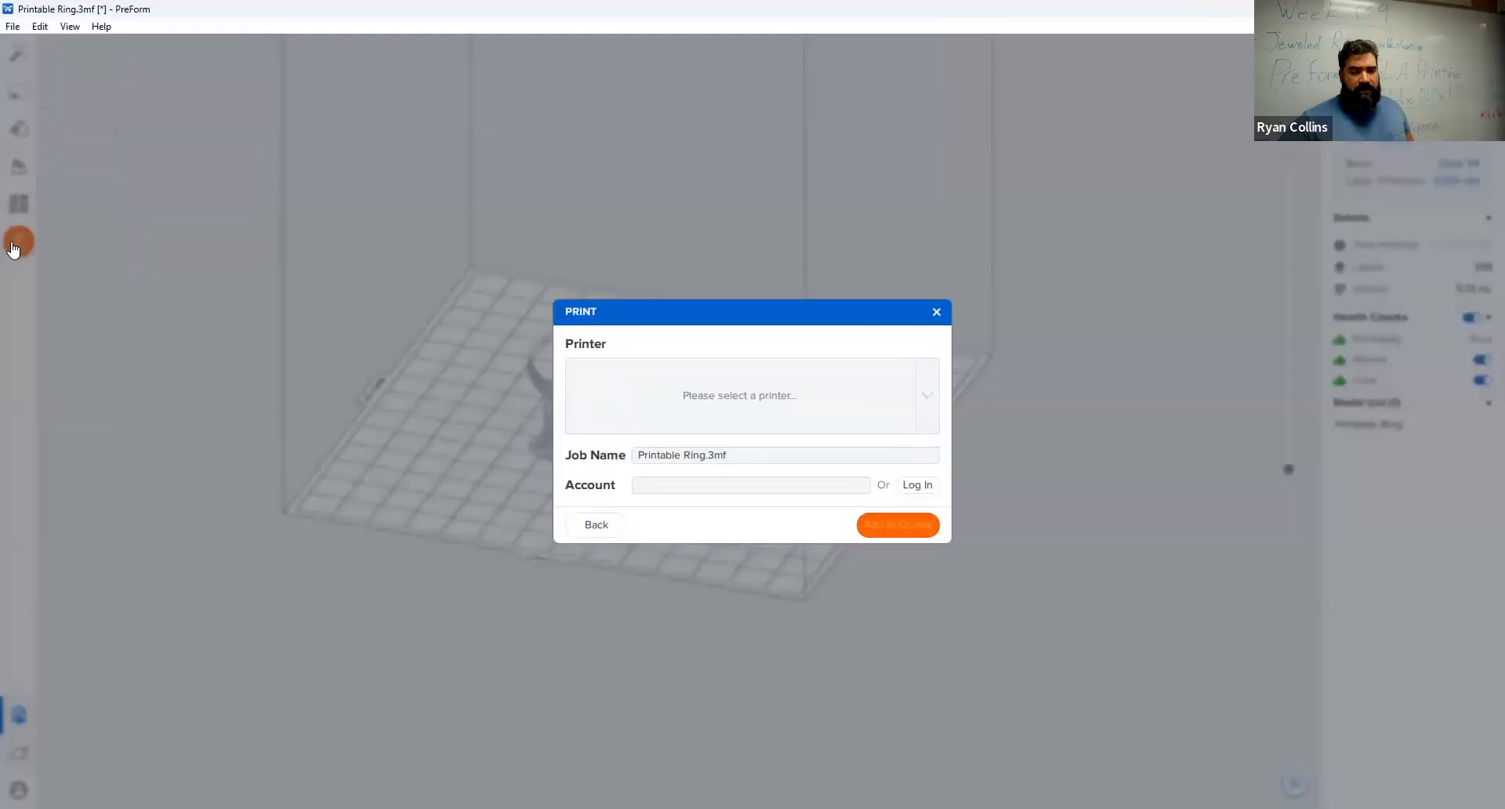